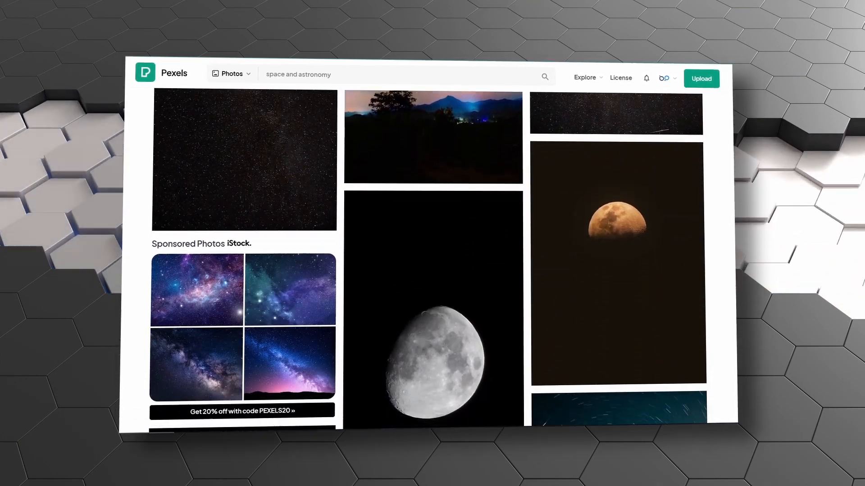
Look through the "space and astronomy" photo results on Pexels
scroll(428, 257, down, 6)
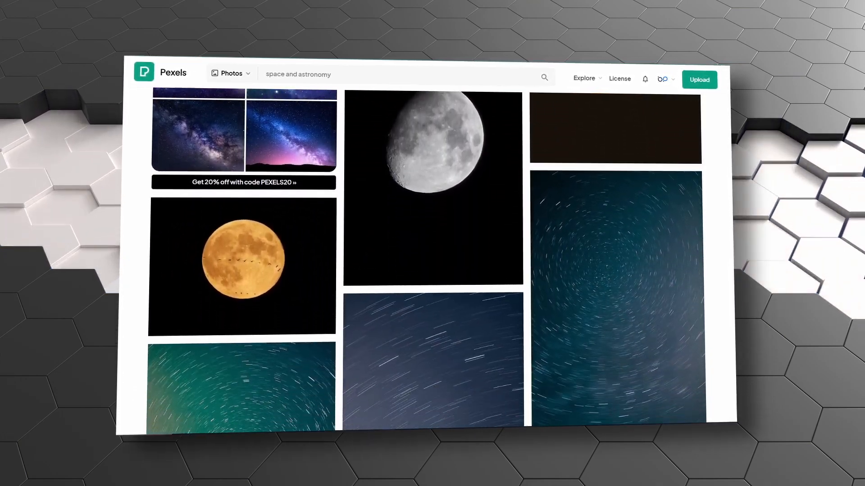
scroll(428, 257, down, 5)
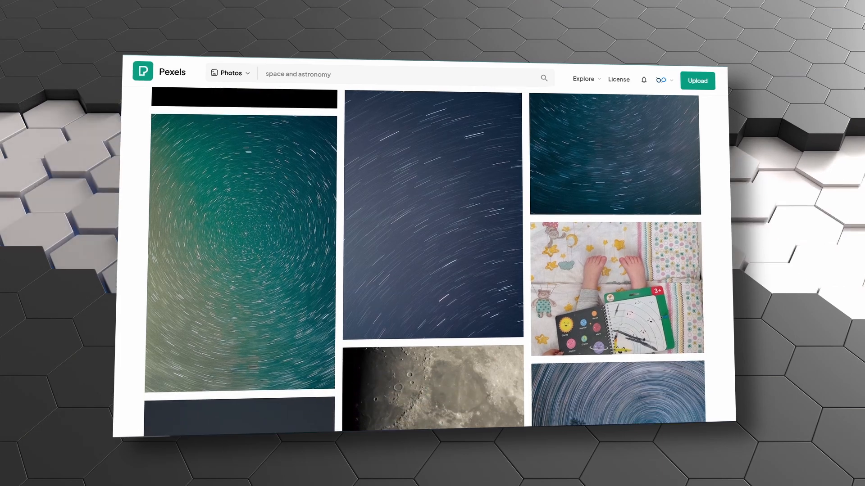
scroll(428, 256, down, 5)
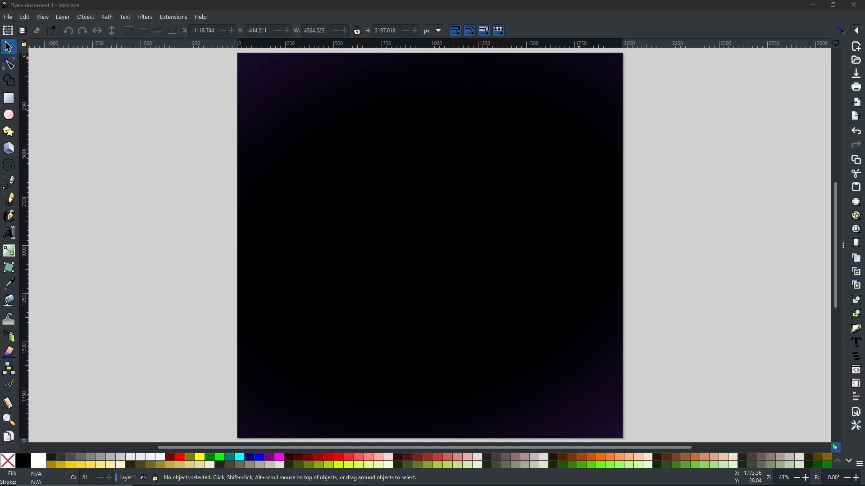
Switch to Inkscape, select the dark gradient background rectangle, and open the Fill and Stroke settings
click(325, 157)
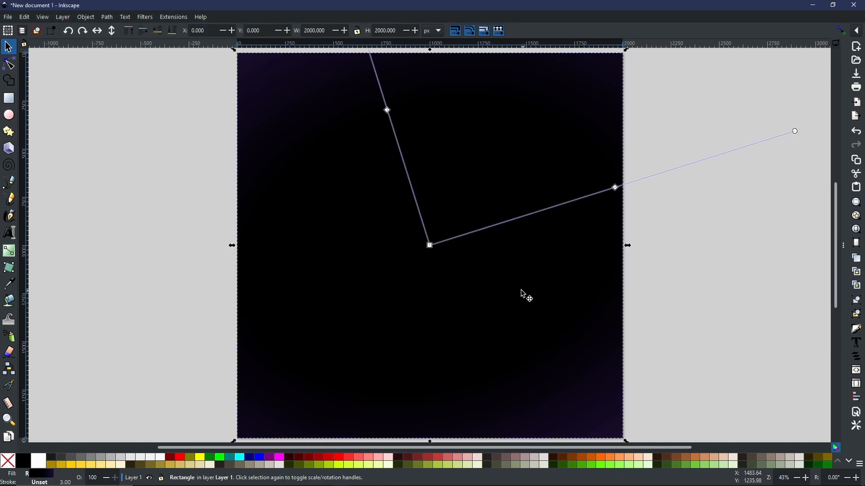
scroll(493, 279, down, 1)
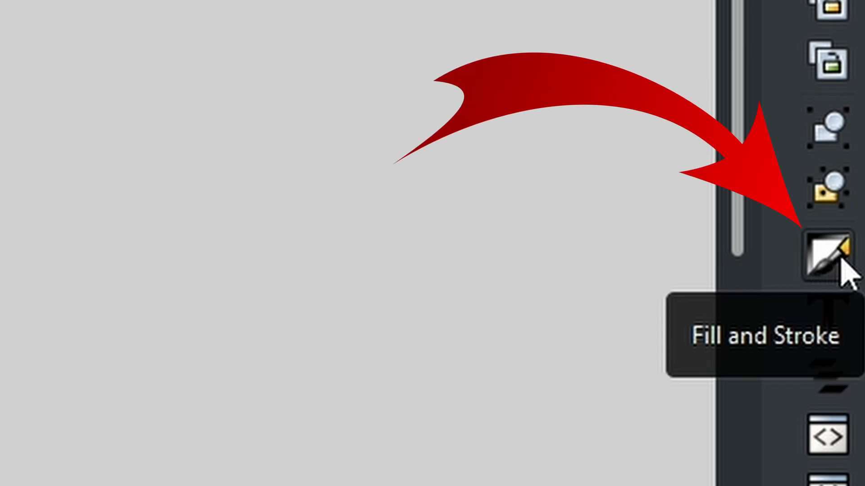
click(841, 262)
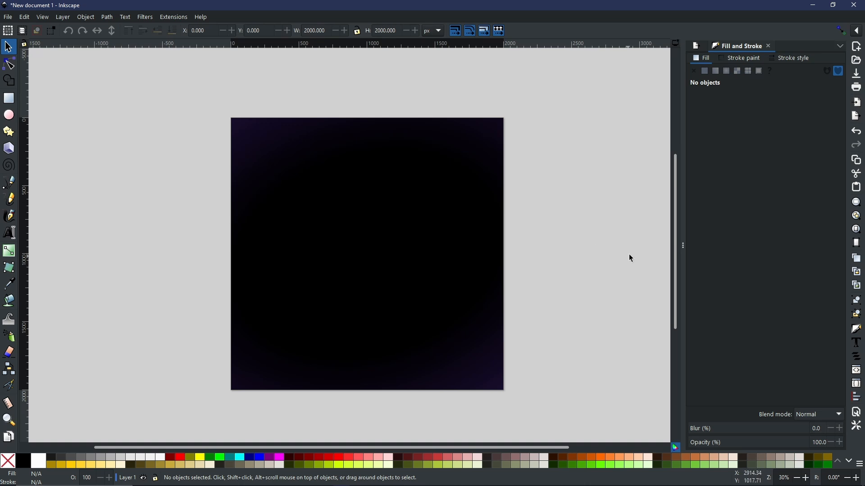
Draw the wavy upper edge of a wide, bat-like shape with the Pen tool in the empty area beside the page
drag(626, 252, 418, 240)
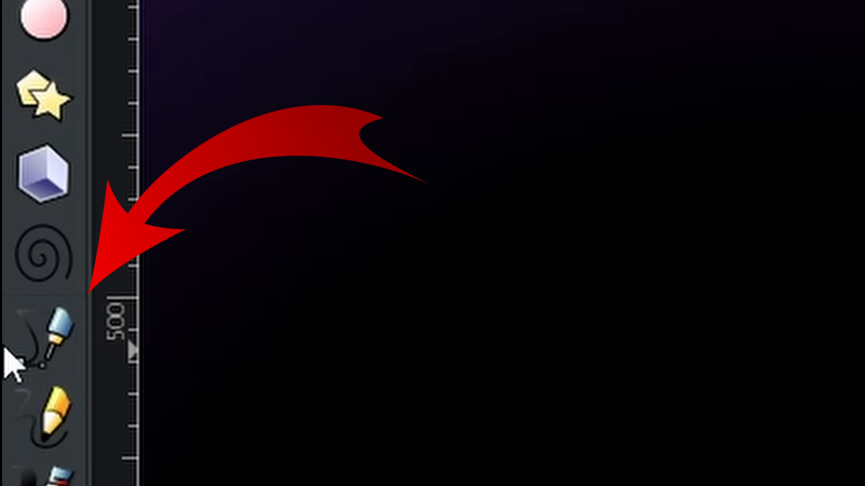
click(45, 356)
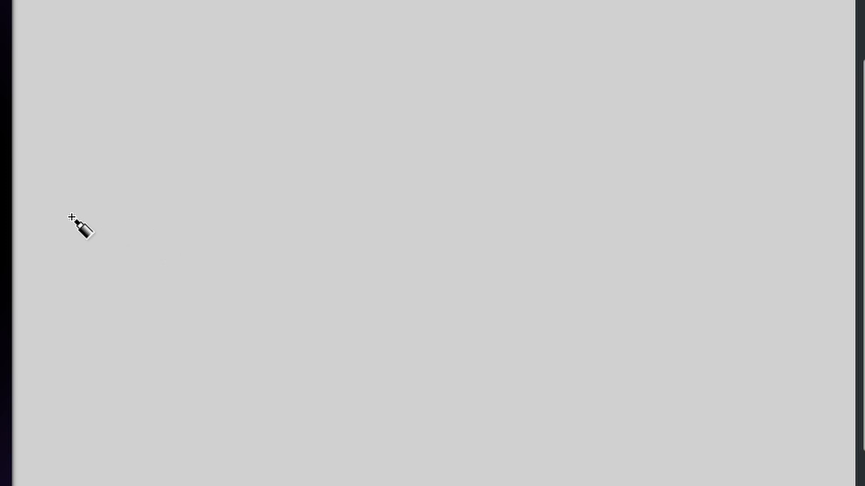
click(33, 220)
drag(162, 118, 257, 93)
drag(286, 142, 386, 48)
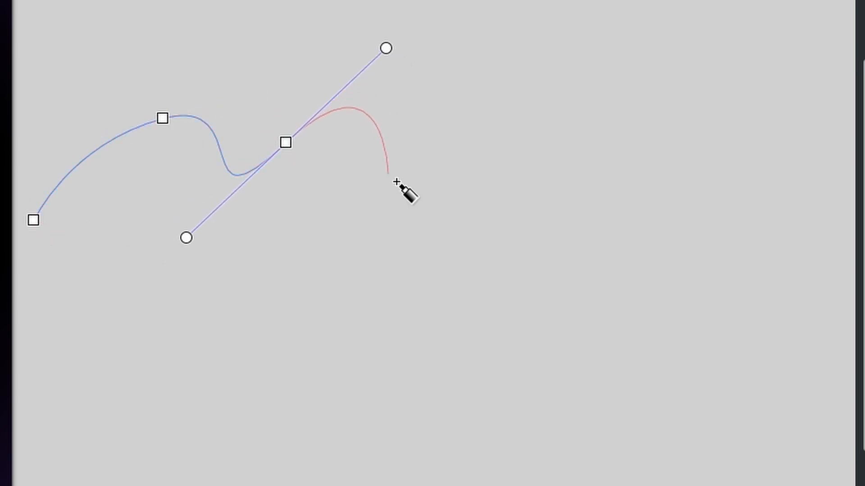
click(415, 145)
mouse_move(520, 145)
mouse_down()
mouse_move(568, 2)
mouse_move(584, 2)
mouse_up()
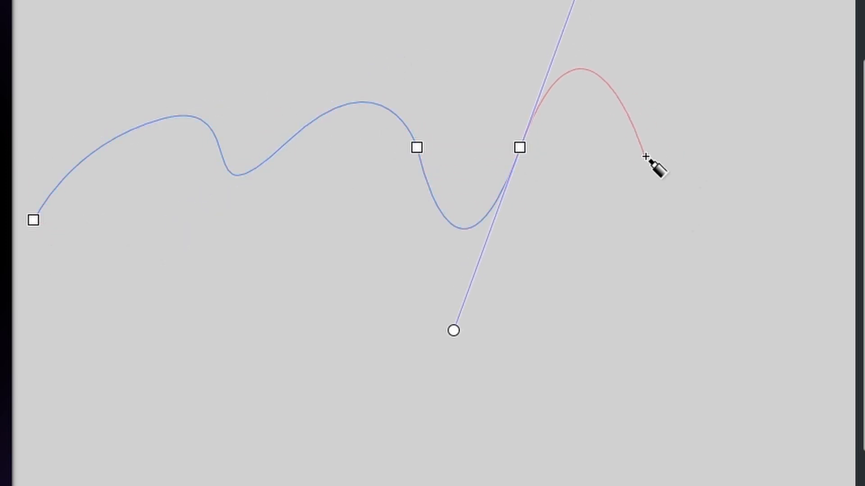
click(673, 163)
drag(743, 123, 797, 34)
click(851, 271)
Continue the path back along a scalloped lower edge with pointed dips, ending it open before the starting point
drag(702, 274, 660, 448)
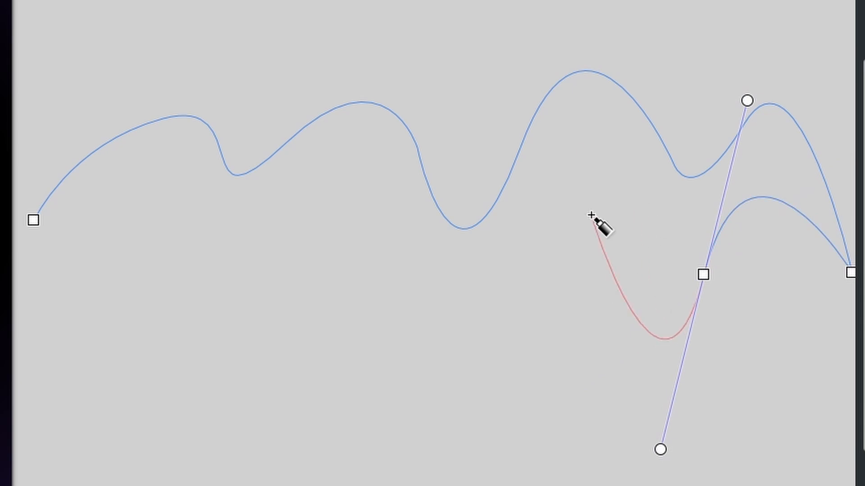
drag(596, 207, 531, 261)
click(540, 353)
drag(399, 339, 295, 477)
drag(322, 253, 185, 324)
key(Return)
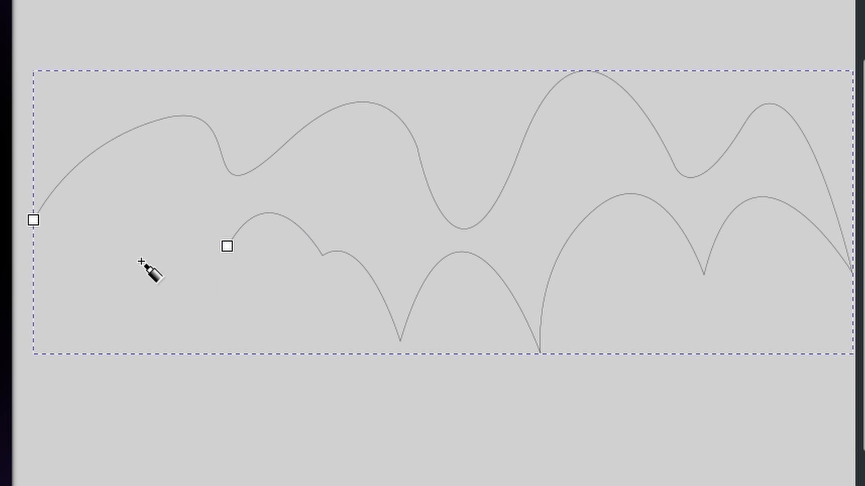
Extend the path from its open end with further curved scallops and close it at the starting node
click(228, 247)
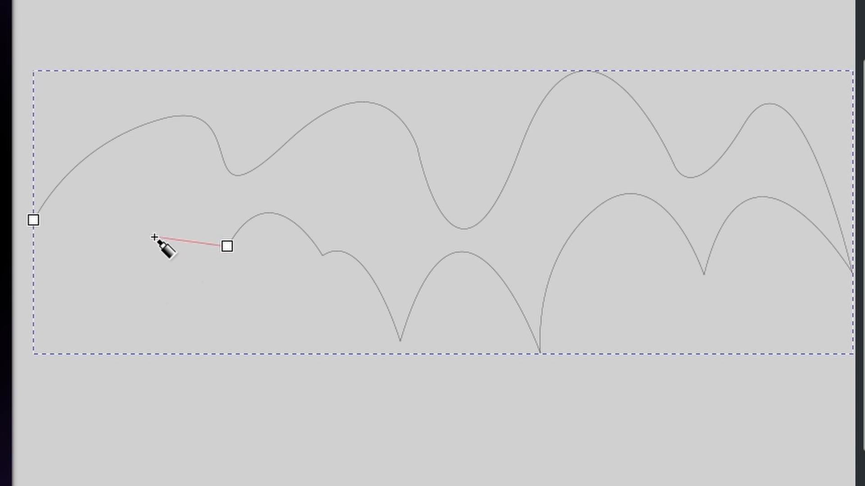
drag(156, 245, 126, 321)
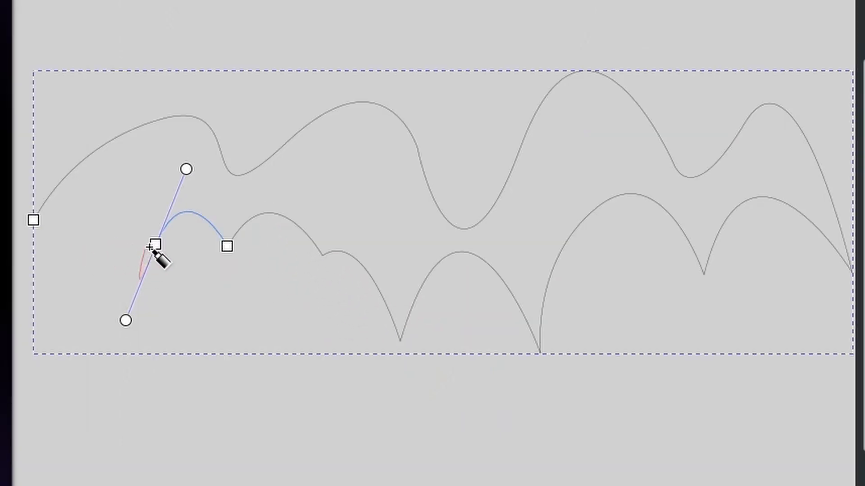
key(Return)
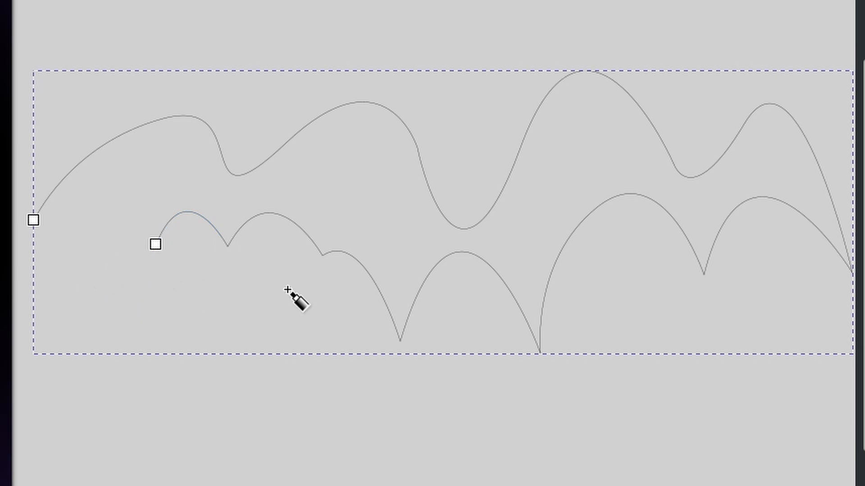
click(155, 244)
drag(33, 220, 0, 288)
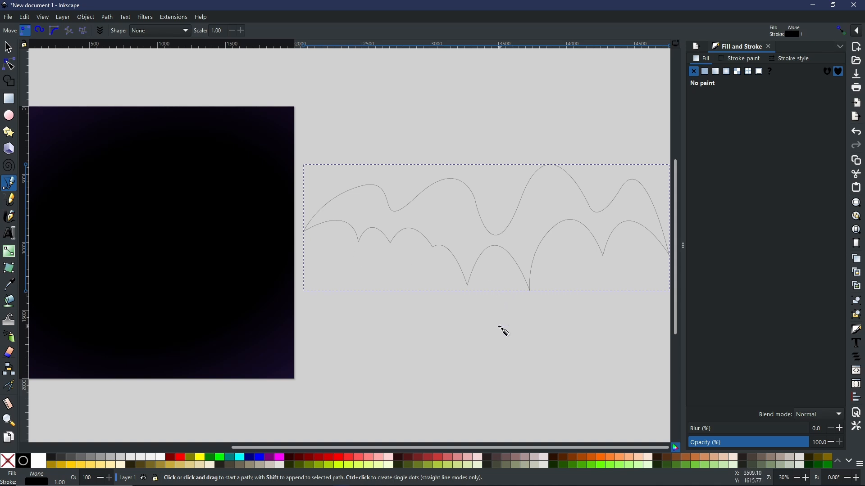
Fill the closed wavy shape with white and remove its stroke
click(38, 460)
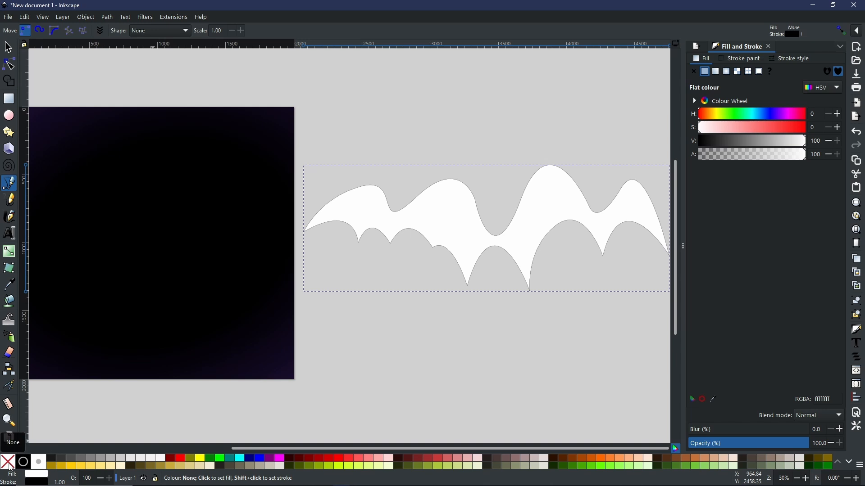
shift+click(11, 467)
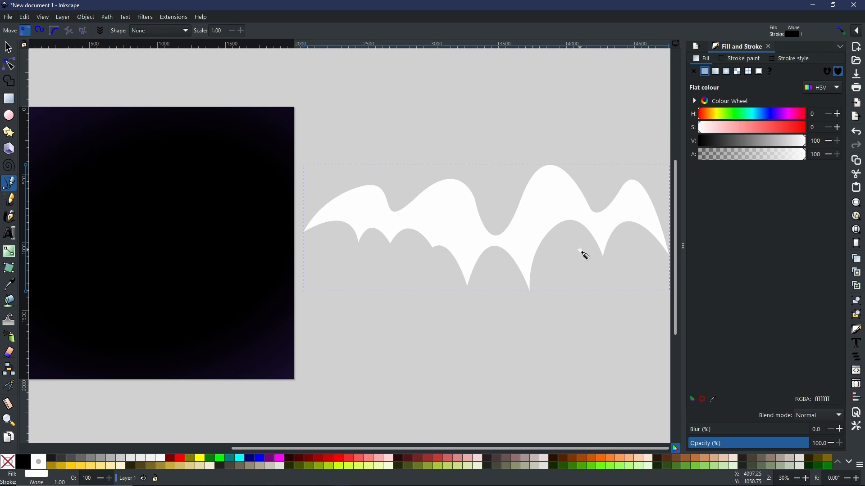
key(s)
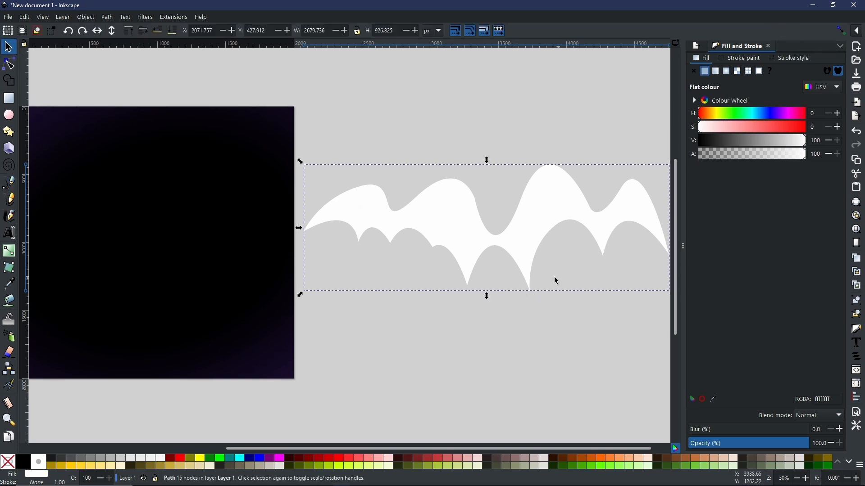
Place the white shape across the upper middle of the page and tilt it slightly counter-clockwise
drag(521, 251, 182, 229)
drag(288, 292, 494, 260)
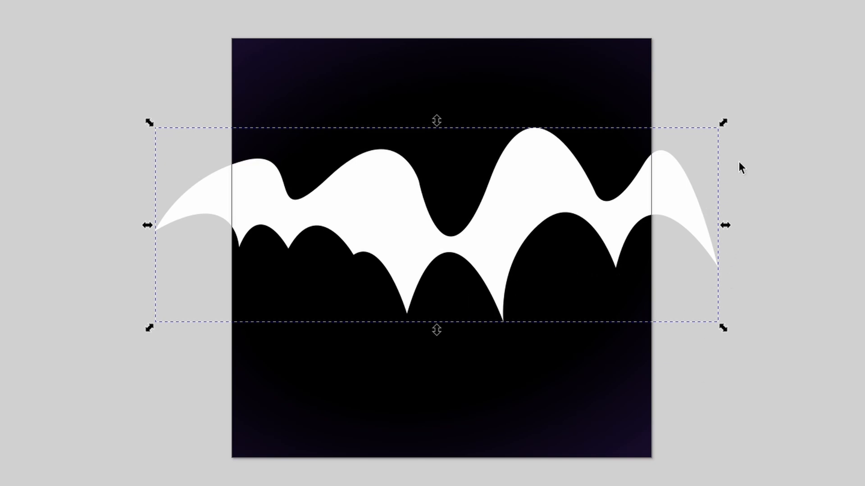
click(629, 220)
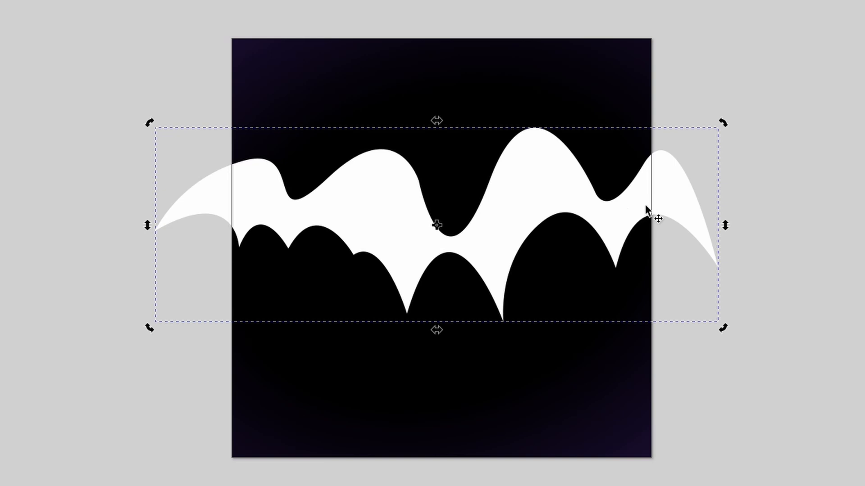
drag(722, 120, 696, 86)
drag(506, 200, 489, 213)
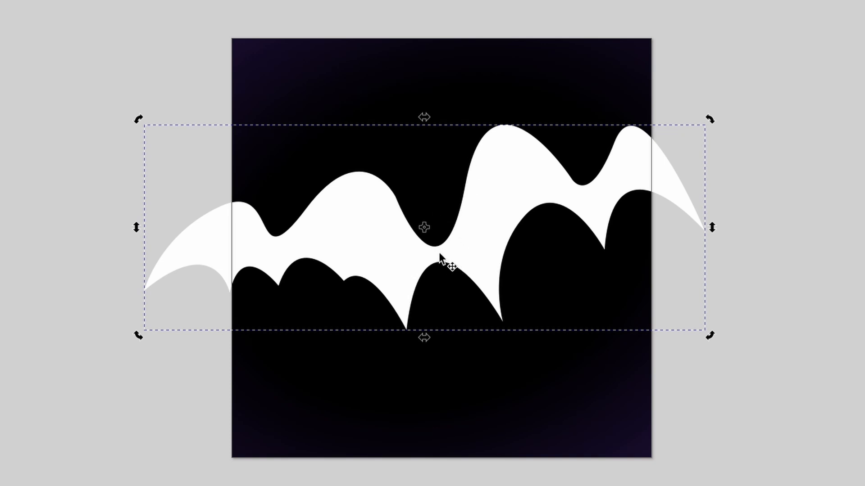
mouse_move(463, 245)
mouse_down()
mouse_move(468, 233)
mouse_move(472, 241)
mouse_move(465, 236)
mouse_up()
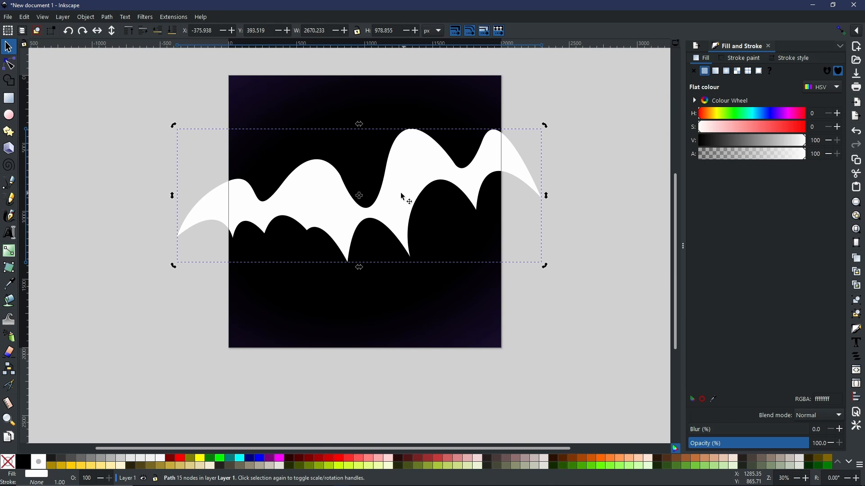
Create a linked offset of the white shape, expand it slightly outward, and fill it with 70% Grey
click(106, 17)
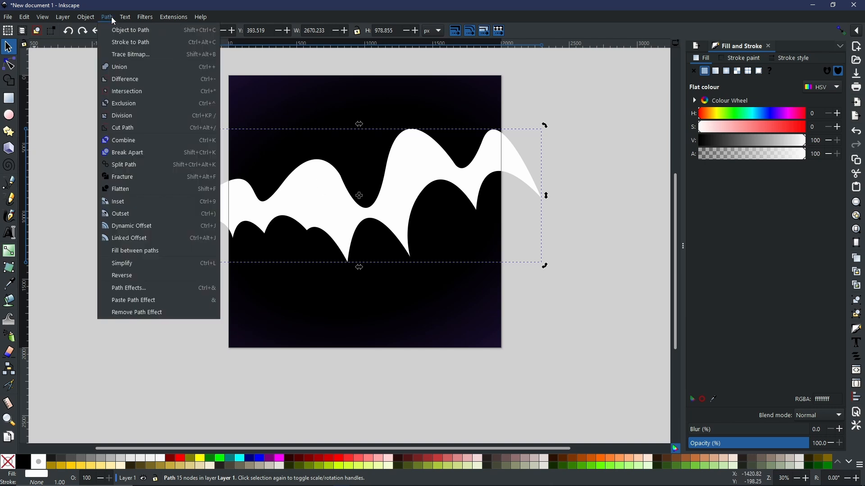
click(136, 240)
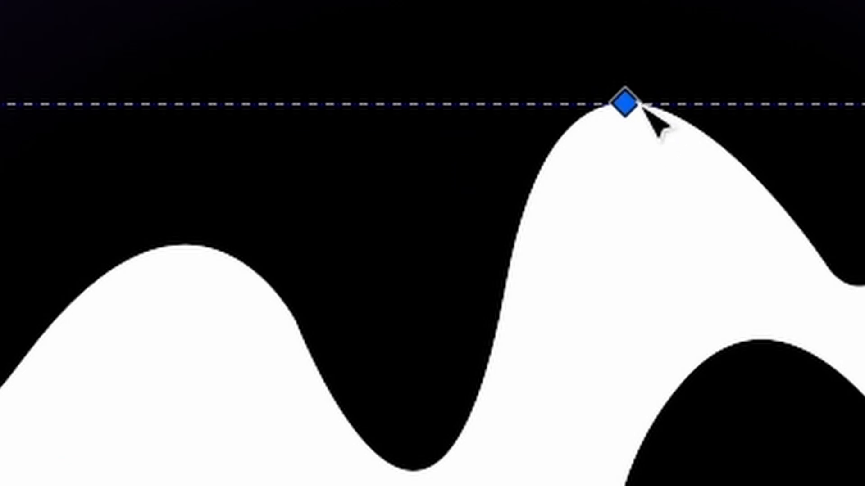
drag(641, 105, 617, 90)
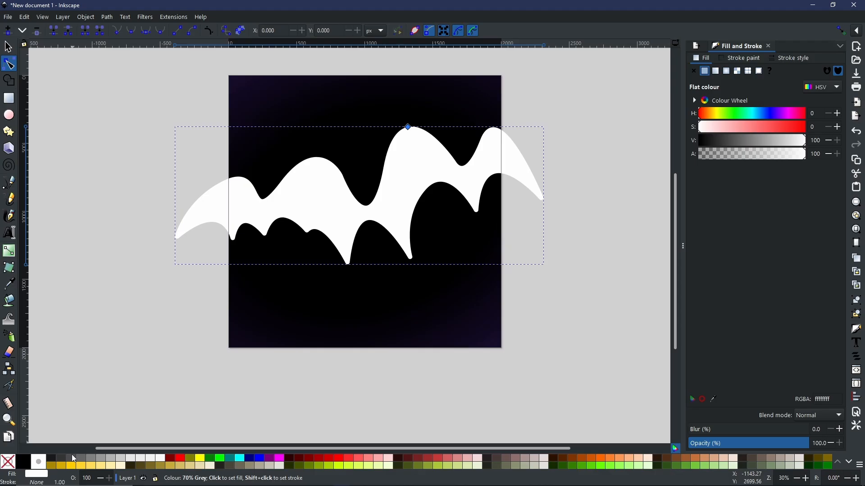
shift+click(72, 461)
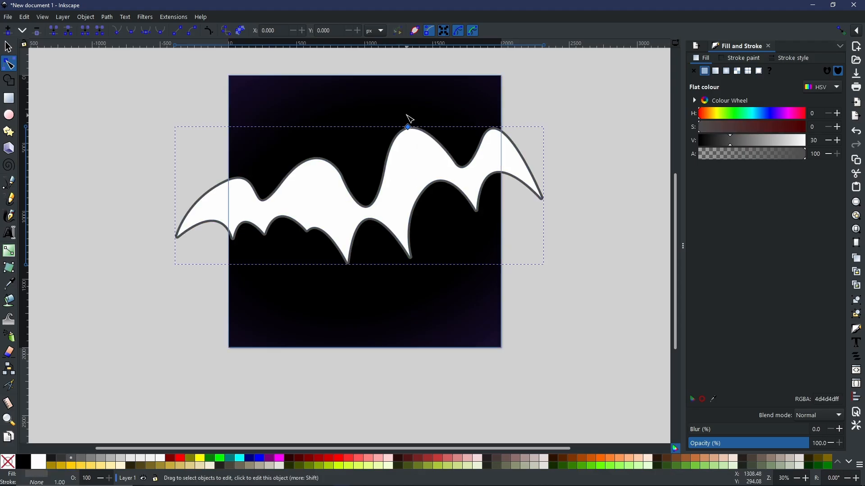
Convert the dark grey linked offset into a regular path
click(413, 126)
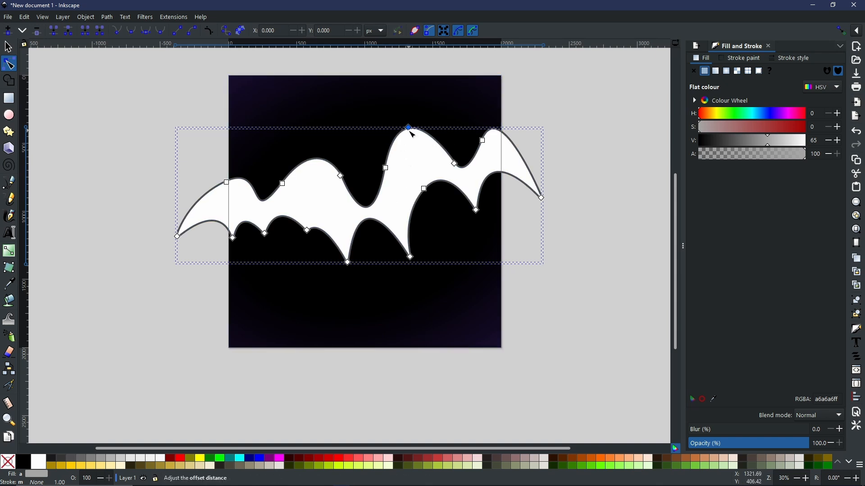
click(105, 18)
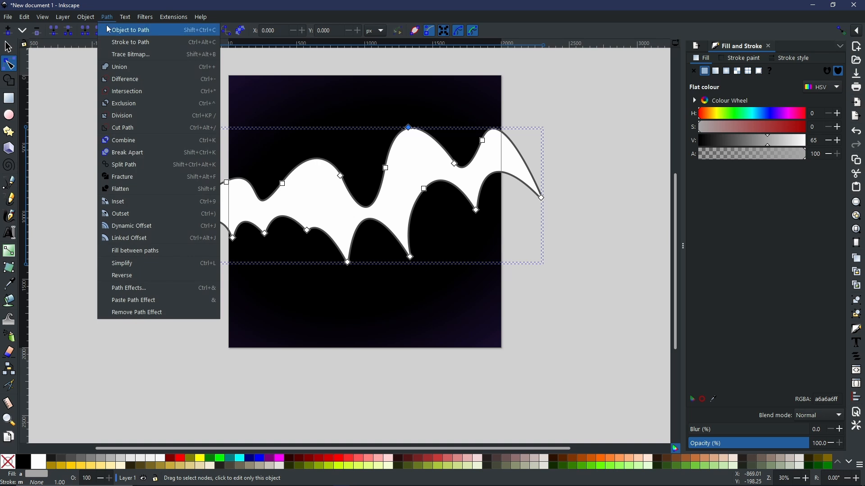
click(111, 30)
key(5)
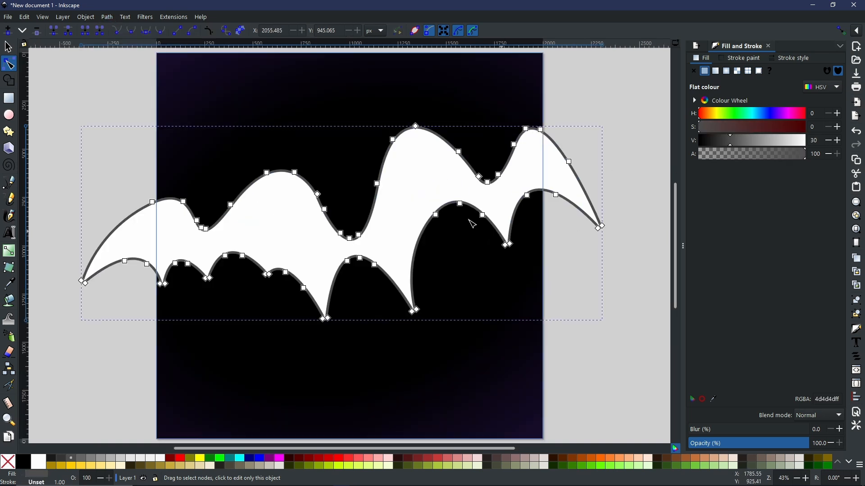
Add a slightly larger linked offset around the dark grey shape, filled with lighter grey 999999, and convert it into a path
click(107, 18)
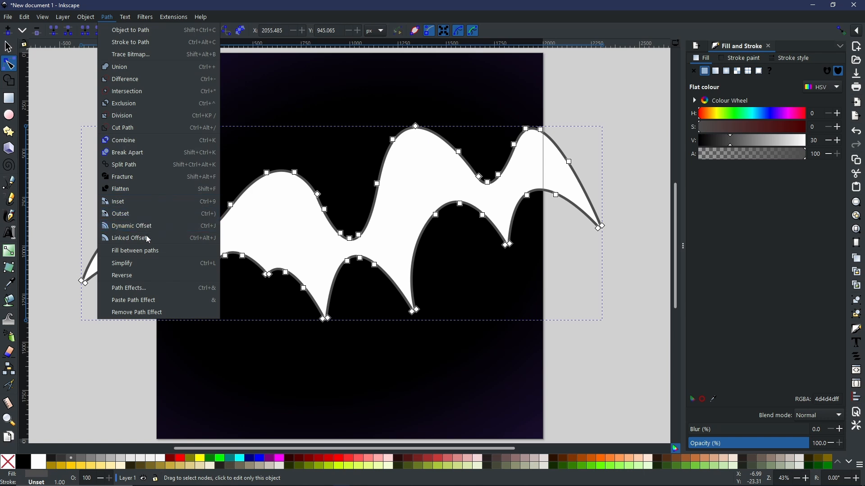
click(219, 237)
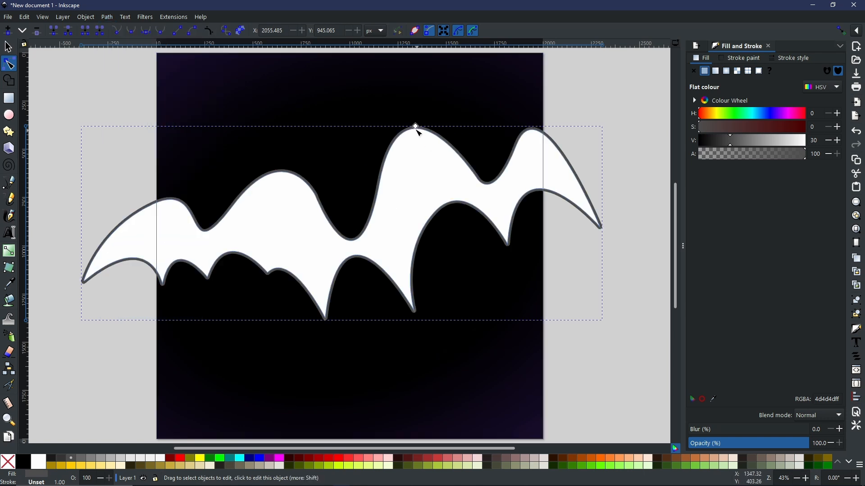
drag(417, 127, 405, 125)
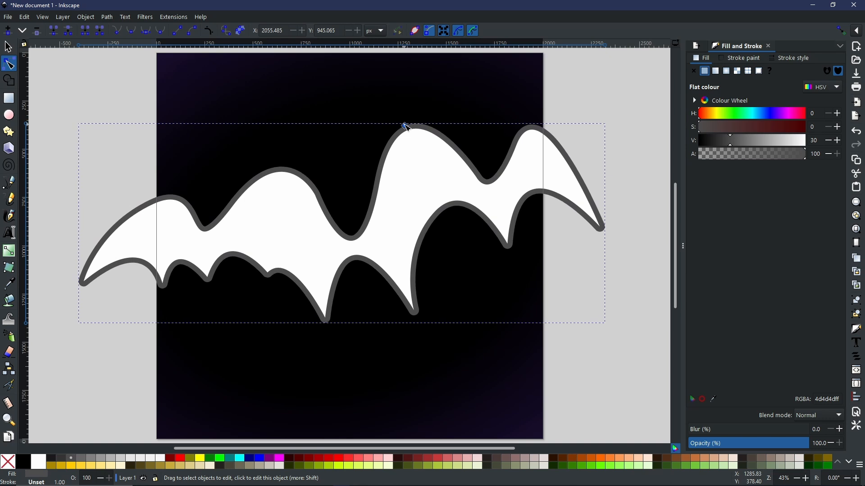
click(101, 459)
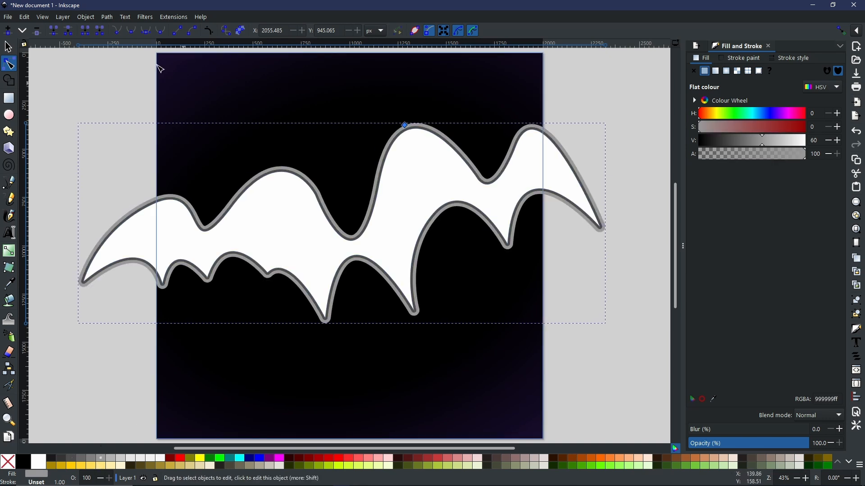
click(109, 21)
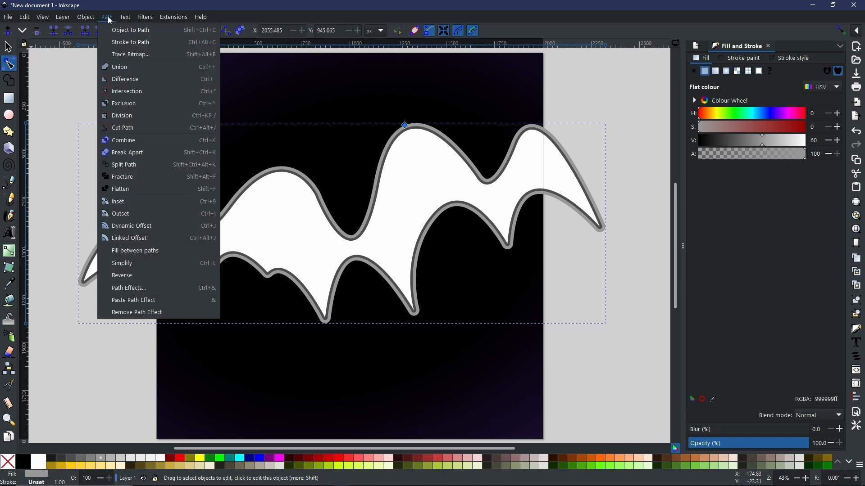
click(116, 30)
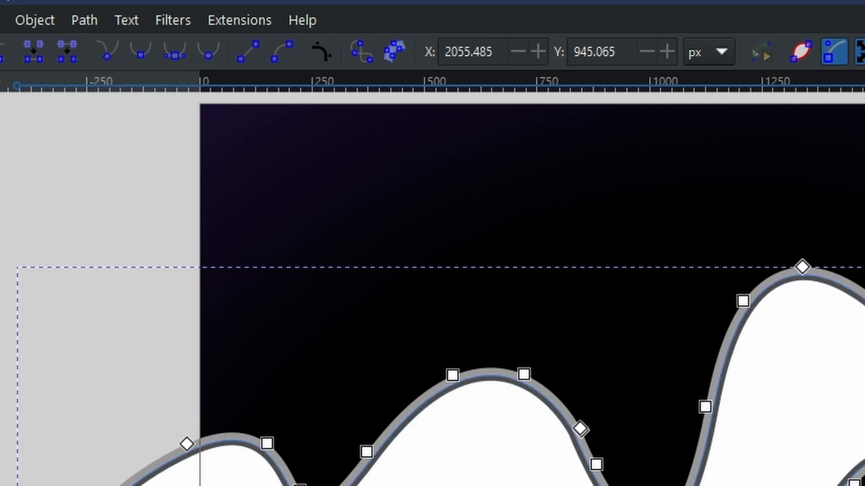
Find the Watercolour texture in the filter gallery and apply it to the light grey outer shape
click(173, 20)
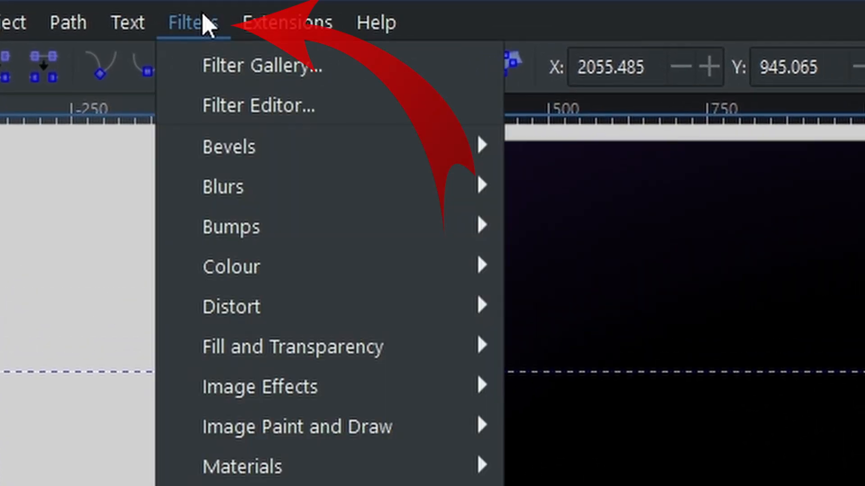
click(220, 74)
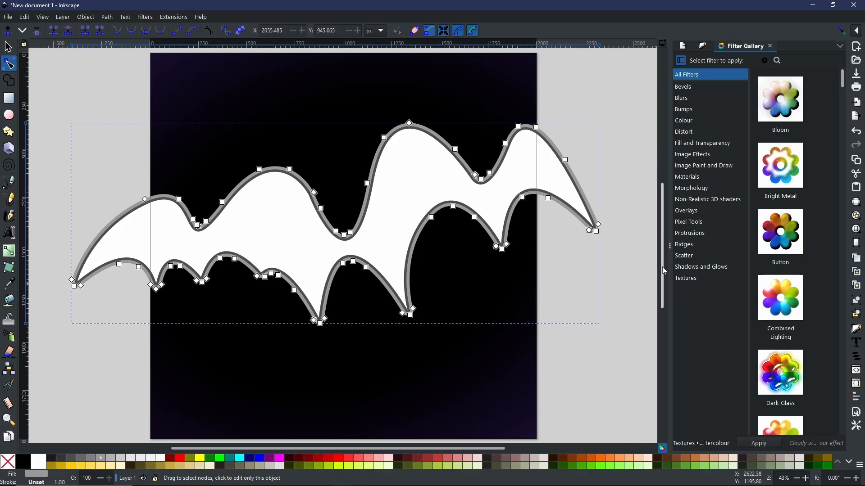
drag(672, 264, 619, 262)
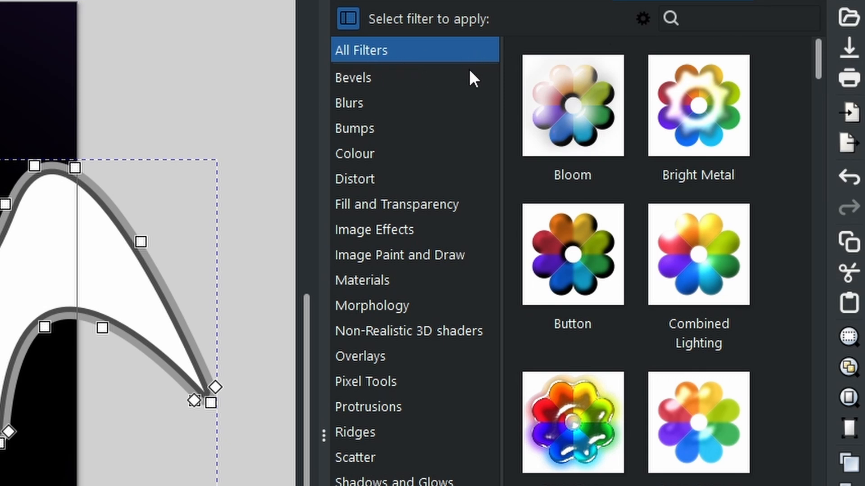
click(691, 19)
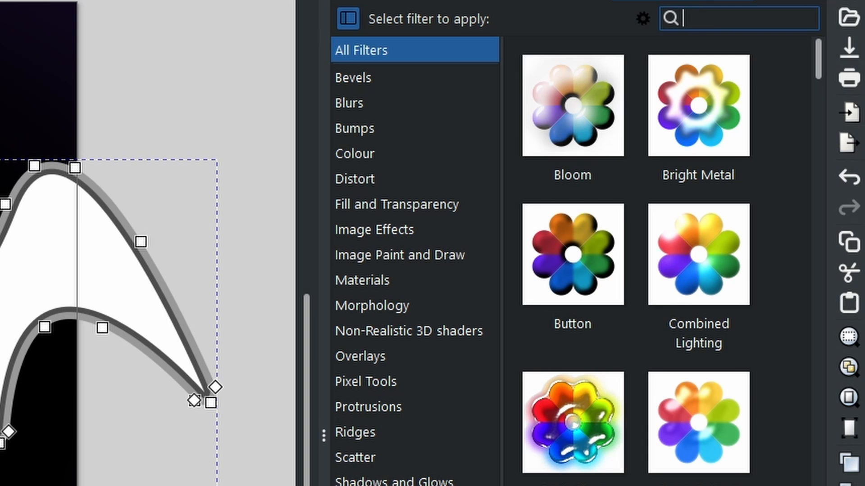
text(water)
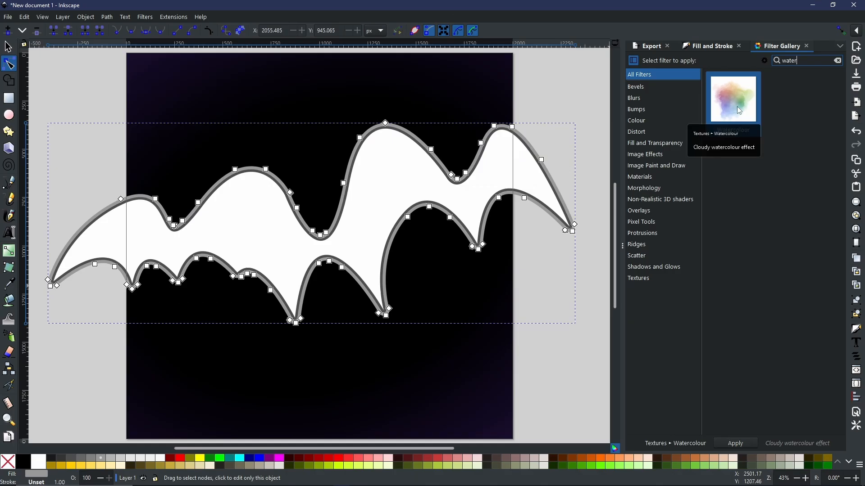
double_click(737, 107)
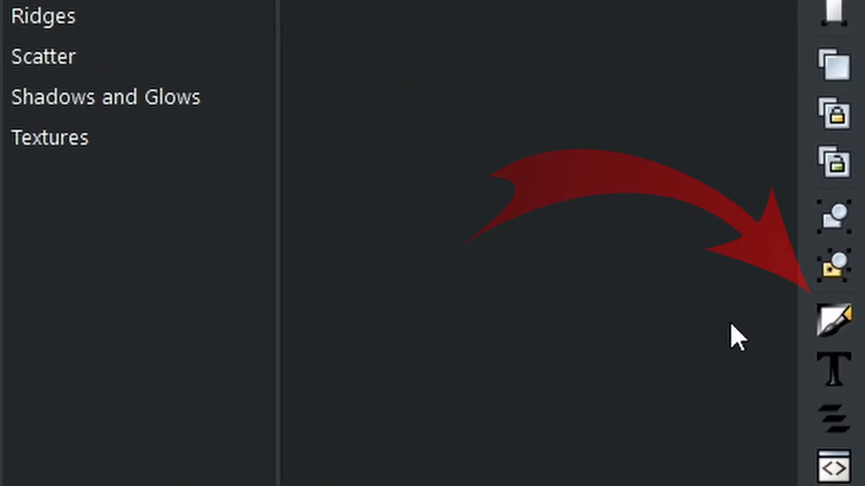
Recolour the filtered outer shape's fill to purple with hue 294, saturation 98 and value 60
click(835, 322)
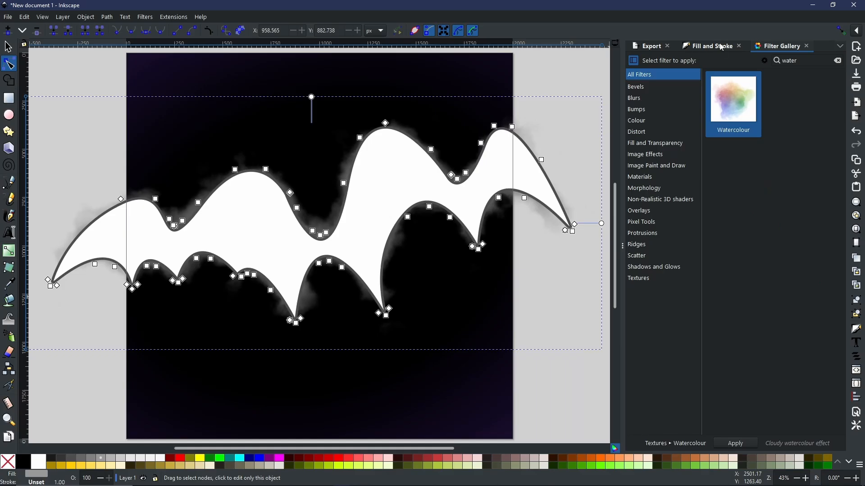
click(710, 50)
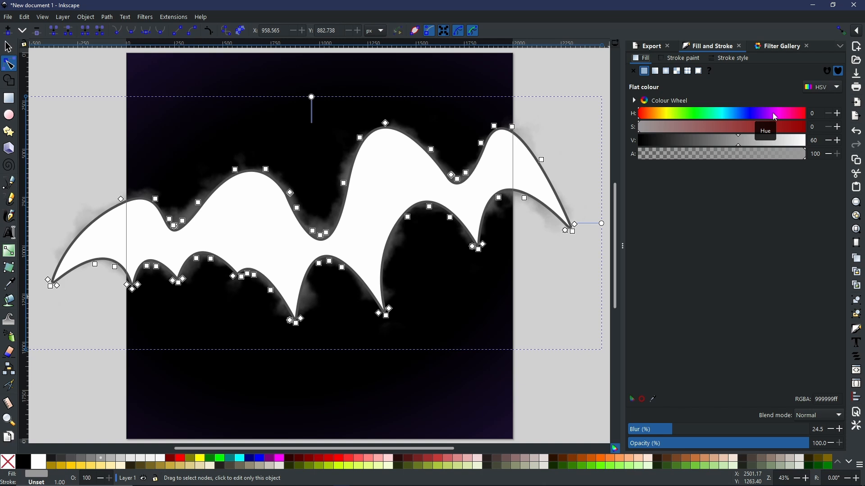
click(775, 115)
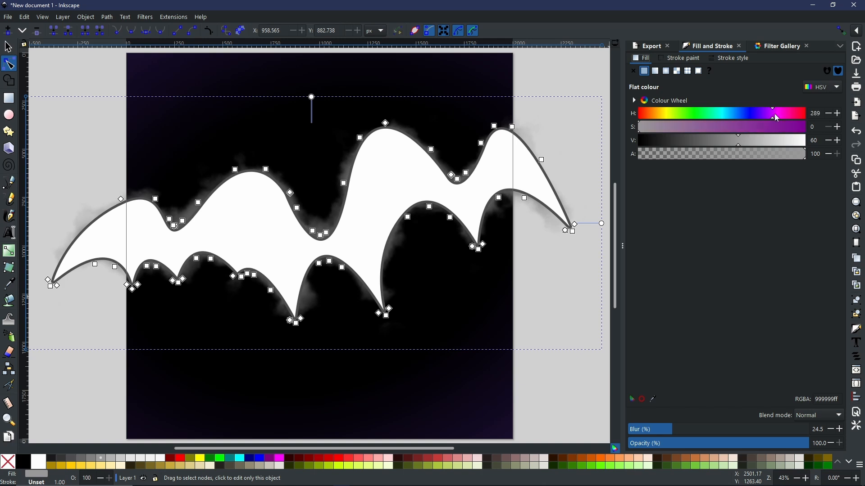
drag(775, 128, 799, 134)
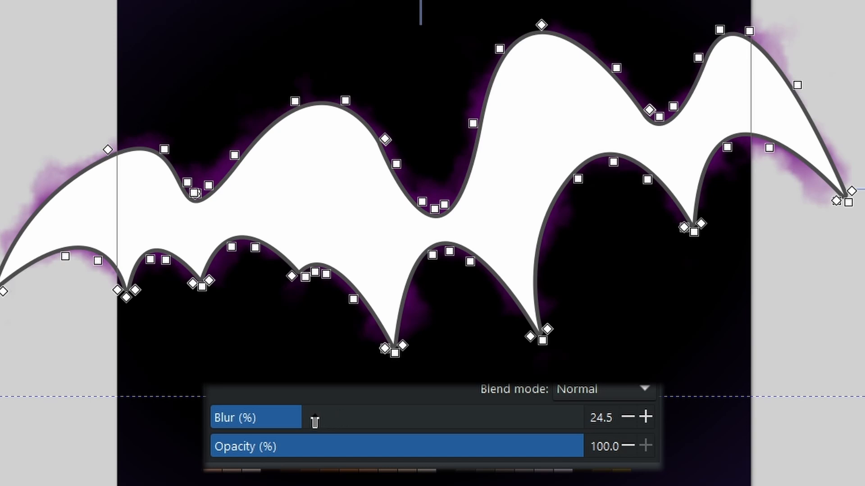
Set the purple outer shape's blur to 45.5% and its opacity to 61.6%
drag(306, 420, 380, 421)
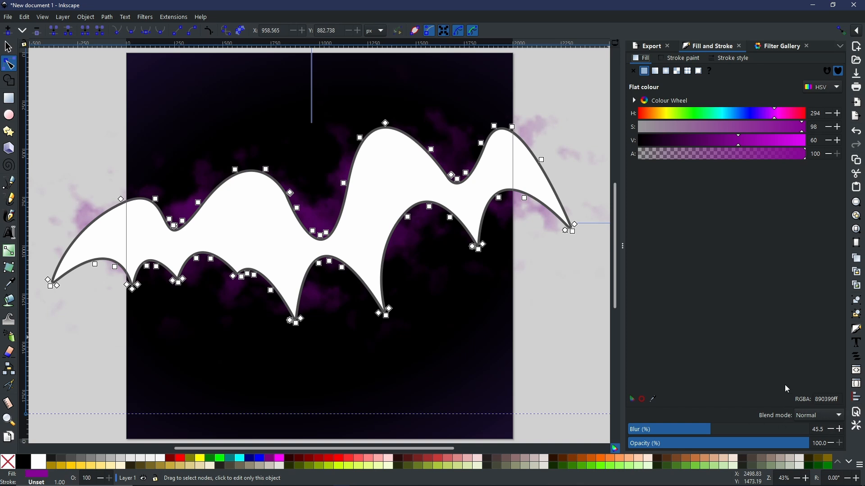
click(802, 444)
drag(801, 448, 737, 448)
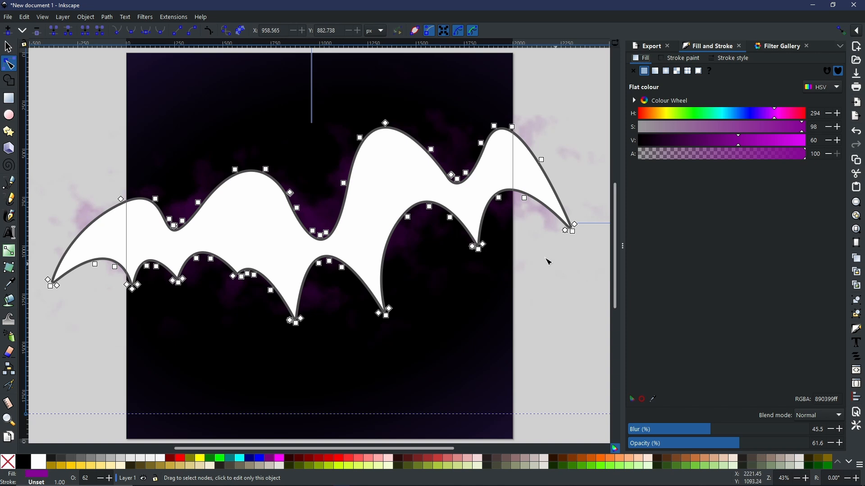
Recolour the dark grey middle shape's fill to deep blue with hue 201, saturation 100 and value 51
click(415, 143)
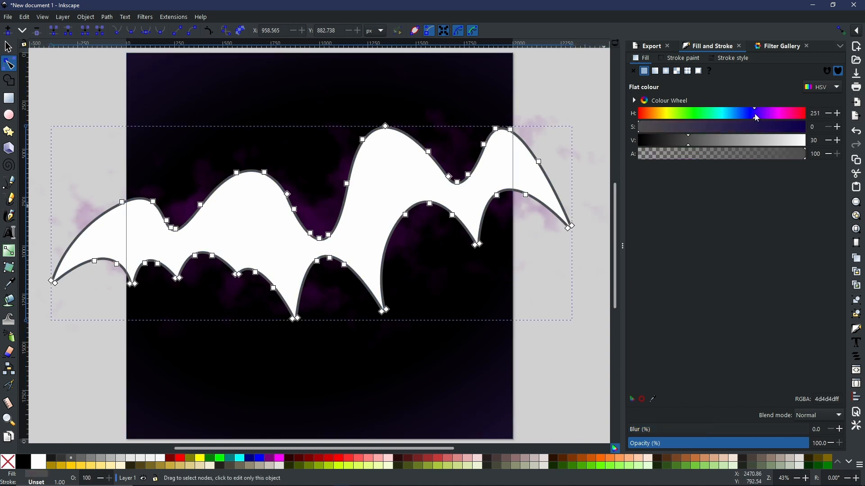
drag(758, 117, 733, 115)
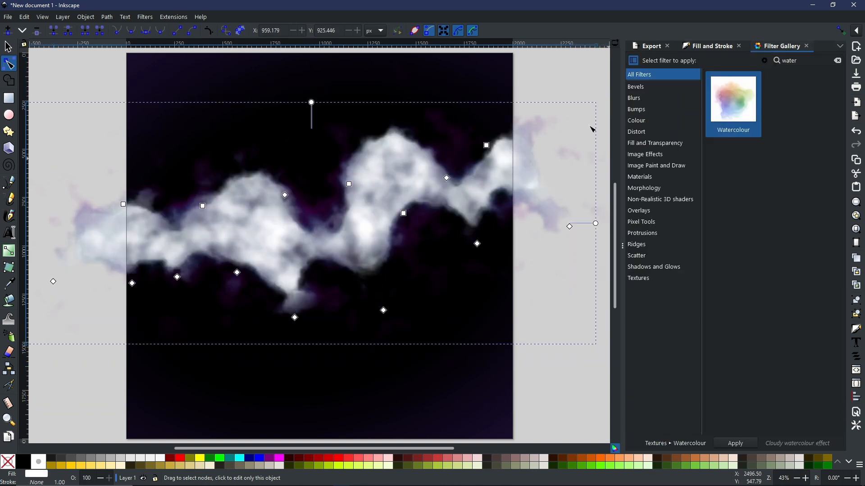
Fill the filtered white shape with cyan 2ffff2 and set its blur to 44.1% and opacity to 77.2%
key(ctrl+shift+f)
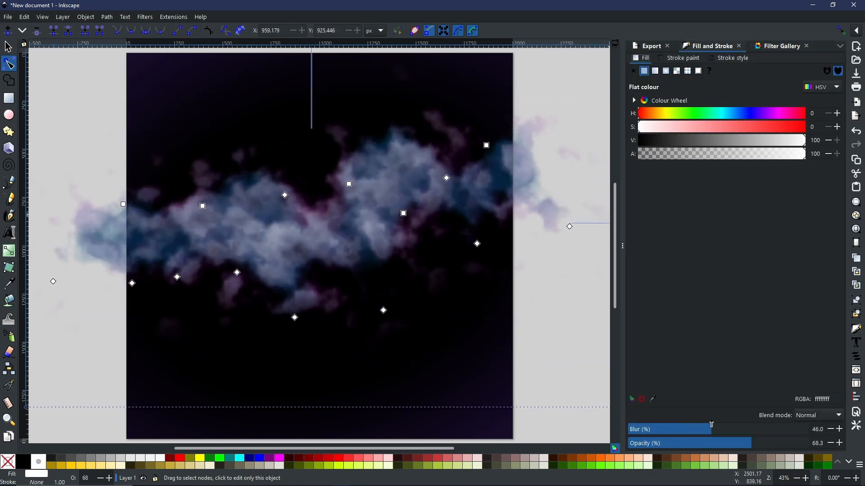
click(778, 115)
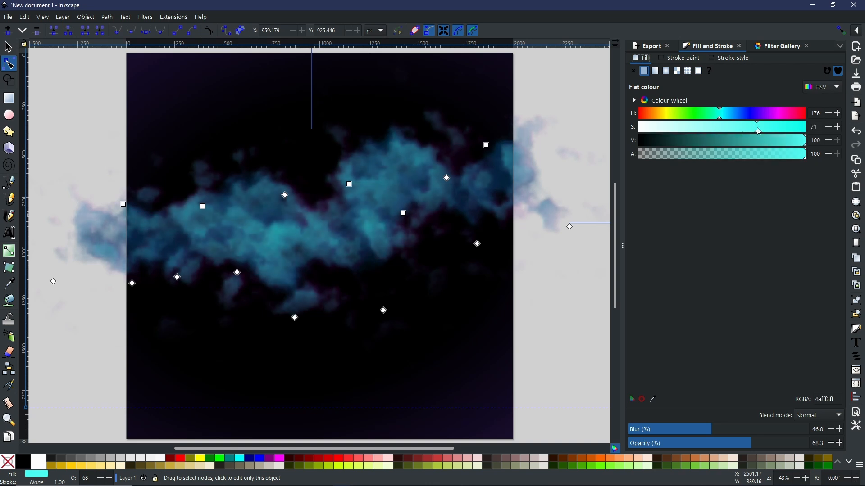
drag(832, 450, 815, 458)
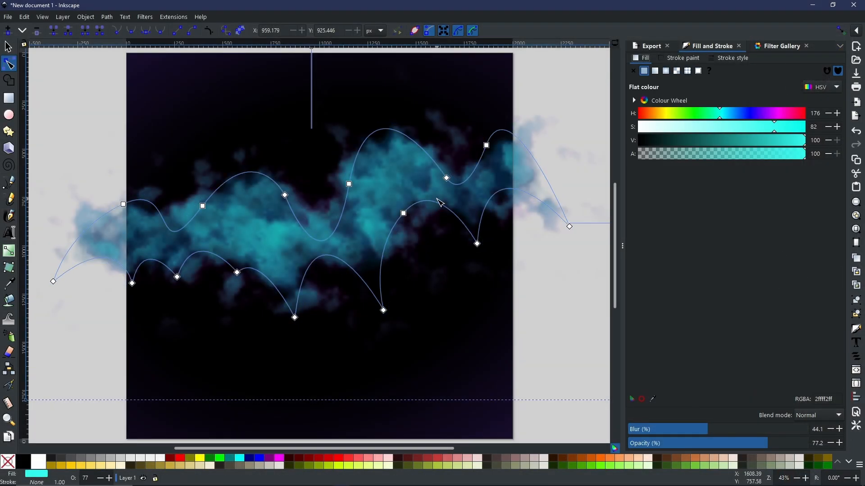
Cycle the selection through the stacked cyan, blue, purple and background shapes to identify each one by its fill
click(402, 177)
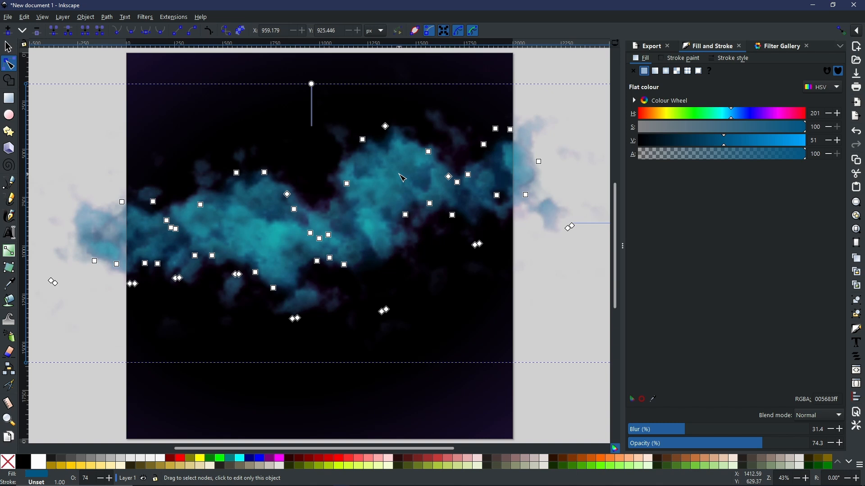
alt+click(402, 177)
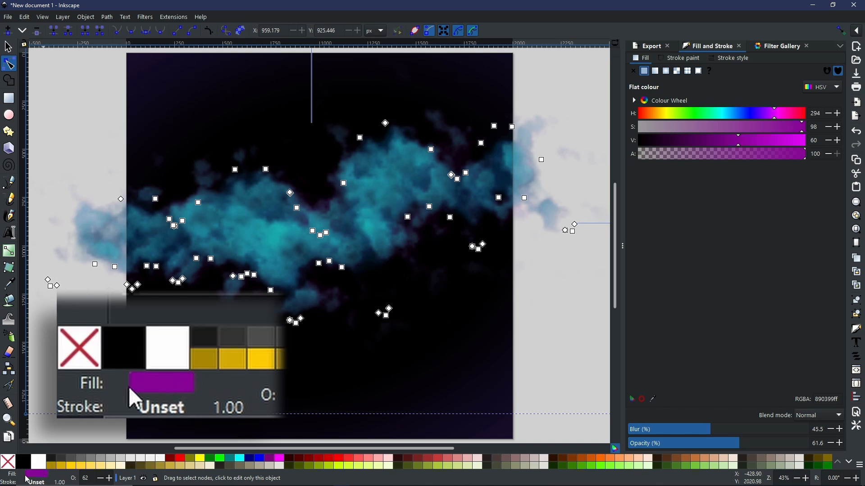
click(380, 199)
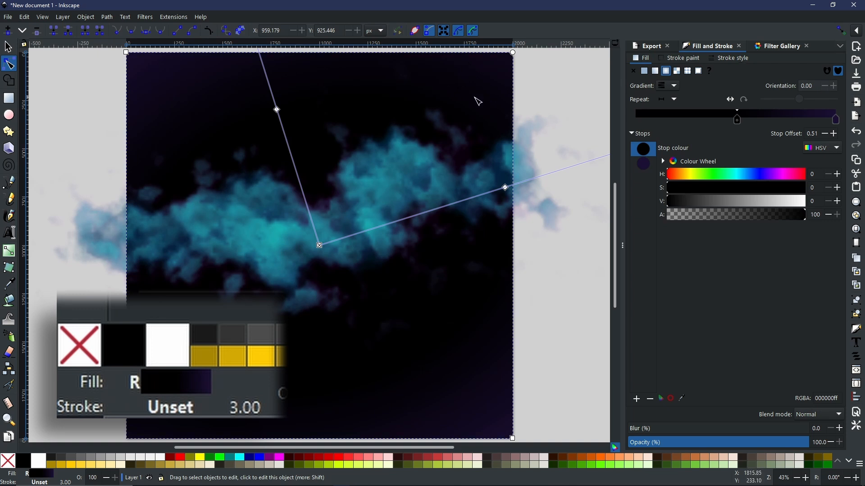
click(403, 199)
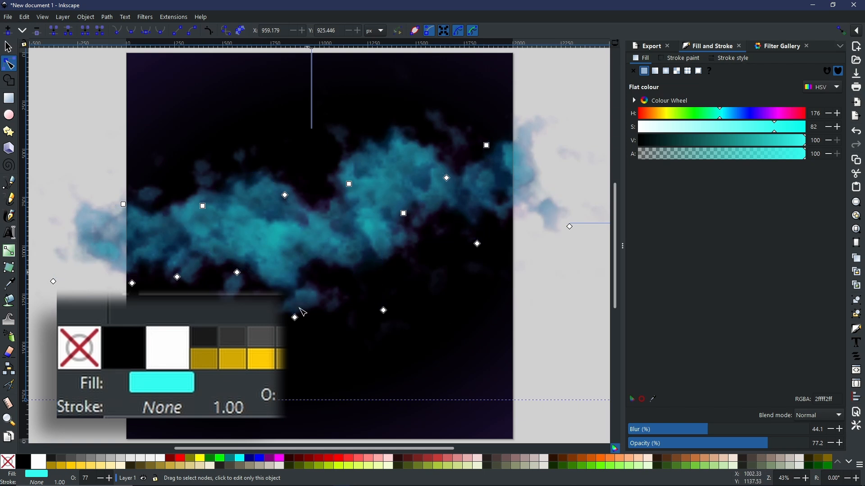
click(350, 184)
click(386, 187)
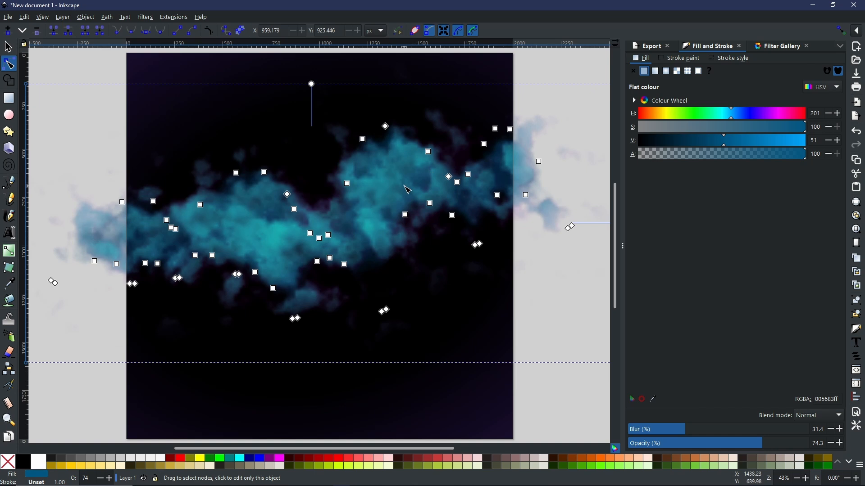
click(407, 190)
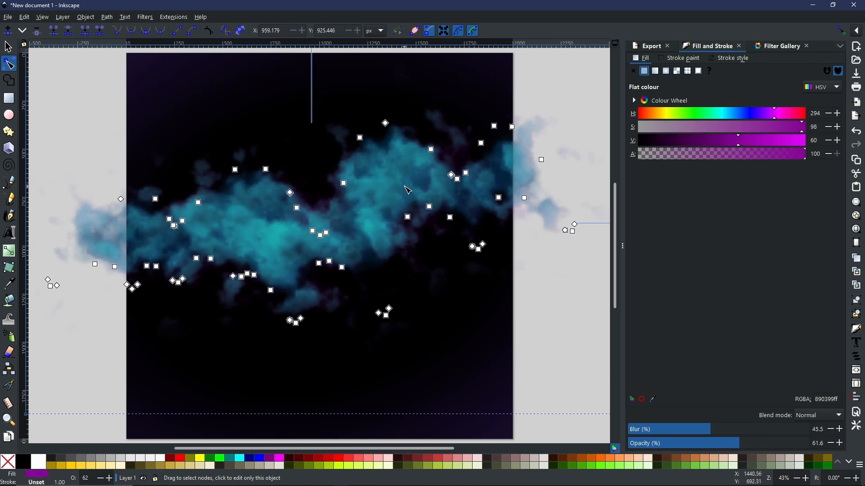
alt+click(404, 187)
alt+click(405, 187)
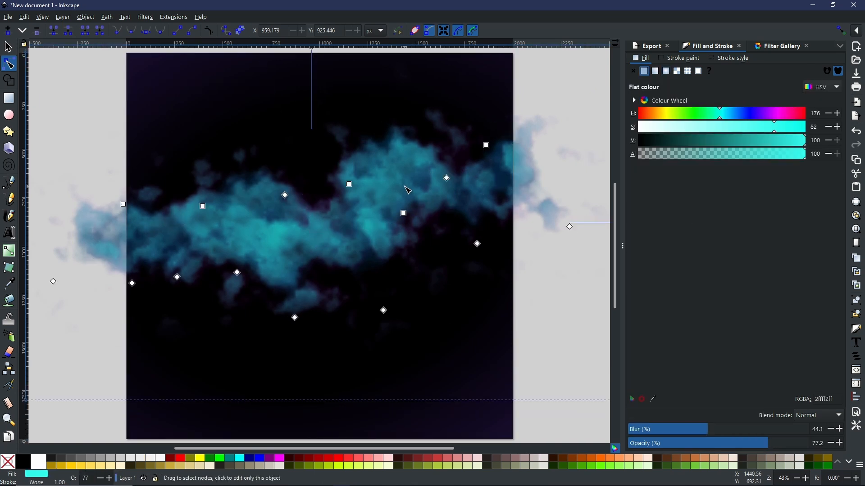
alt+click(406, 187)
alt+click(406, 187)
alt+click(405, 187)
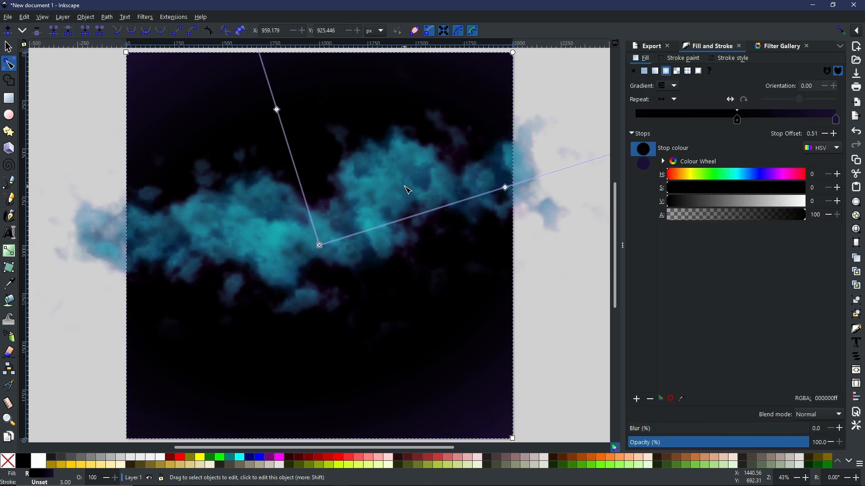
alt+click(406, 187)
alt+click(407, 190)
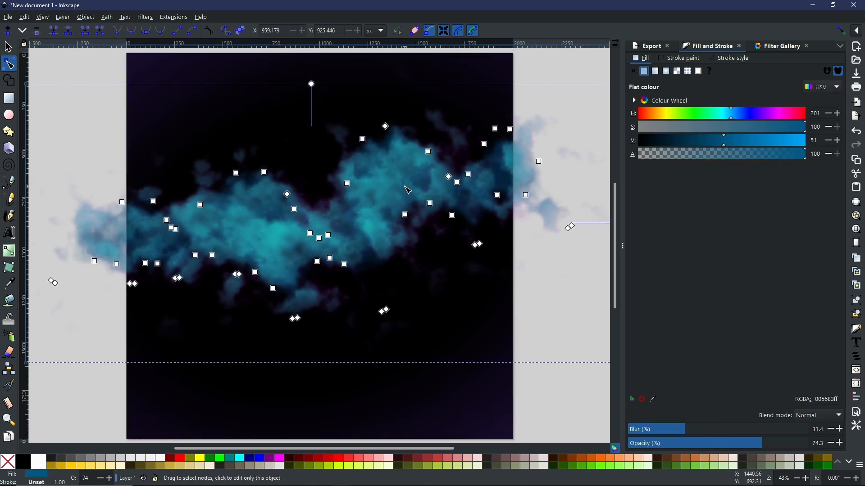
Select the purple shape beneath the others, try the Colour blend mode, and set its blend mode to Lighten
alt+click(407, 190)
click(818, 416)
scroll(838, 428, down, 5)
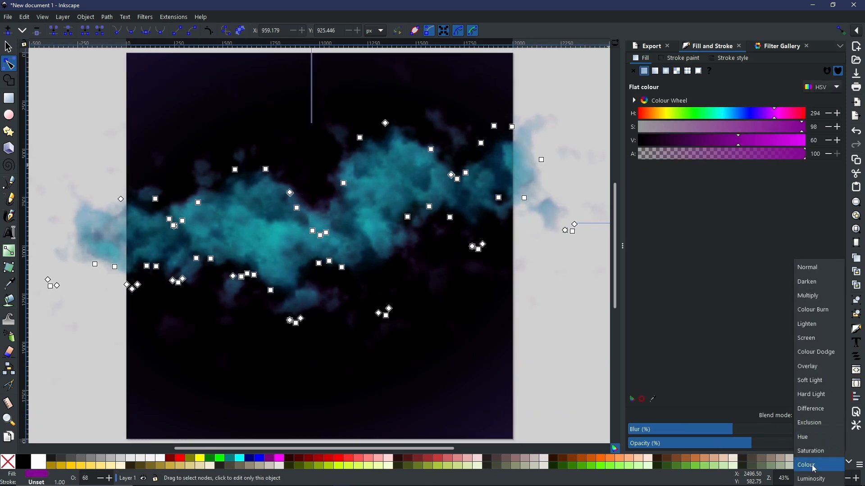
click(809, 464)
click(818, 418)
click(818, 325)
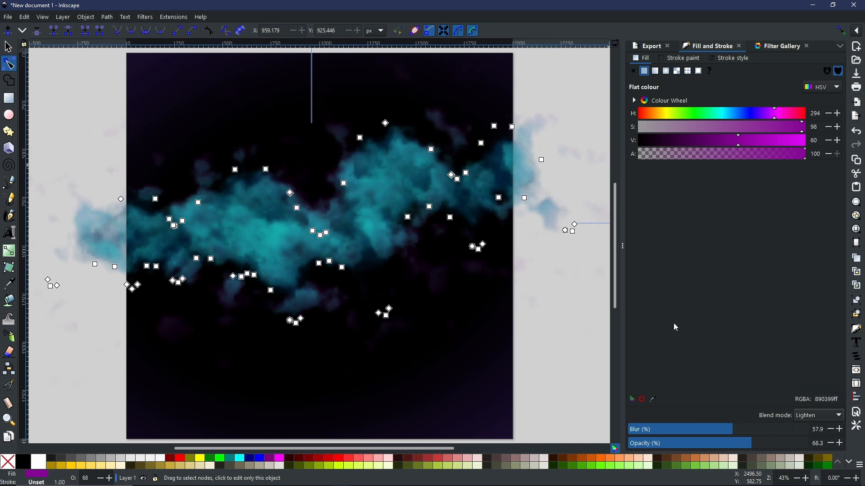
Select the blue shape within the nebula stack and change its blend mode
alt+click(388, 170)
alt+click(388, 170)
click(817, 416)
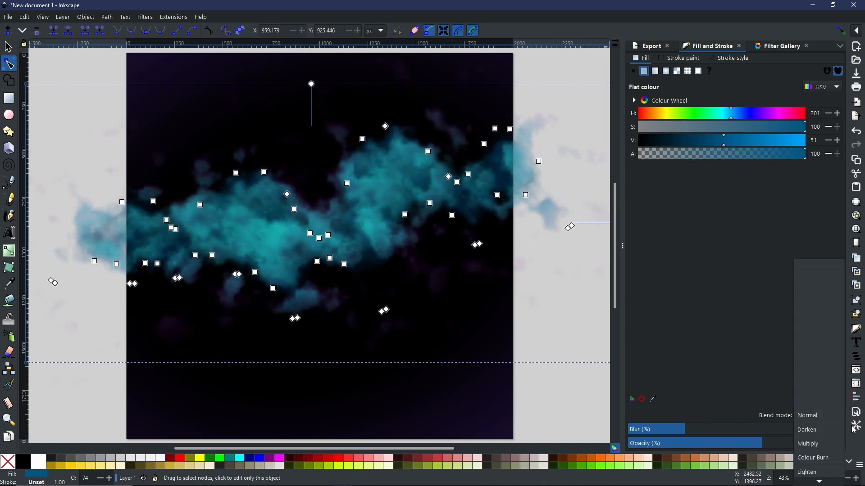
scroll(818, 443, down, 3)
click(816, 446)
Select the cyan shape, try several blend modes including Darken, and set it to Lighten with 36.9% blur and 69.3% opacity
alt+click(454, 215)
click(818, 416)
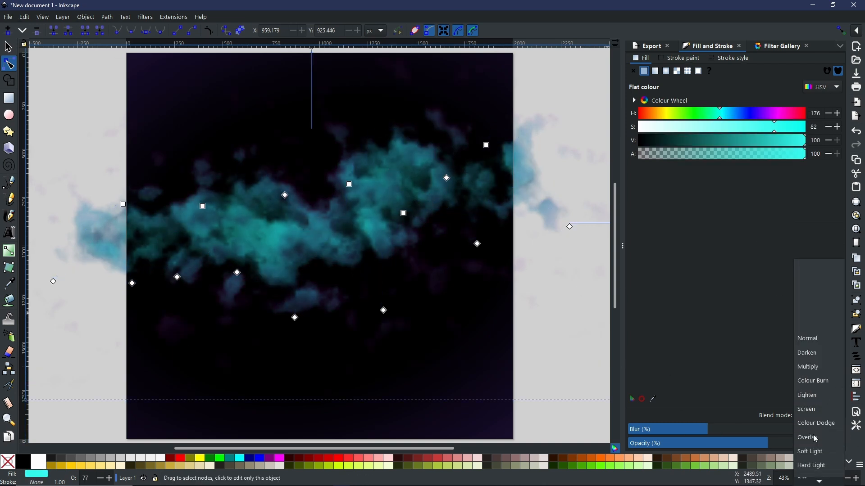
click(818, 447)
click(818, 416)
click(818, 471)
click(818, 415)
click(814, 250)
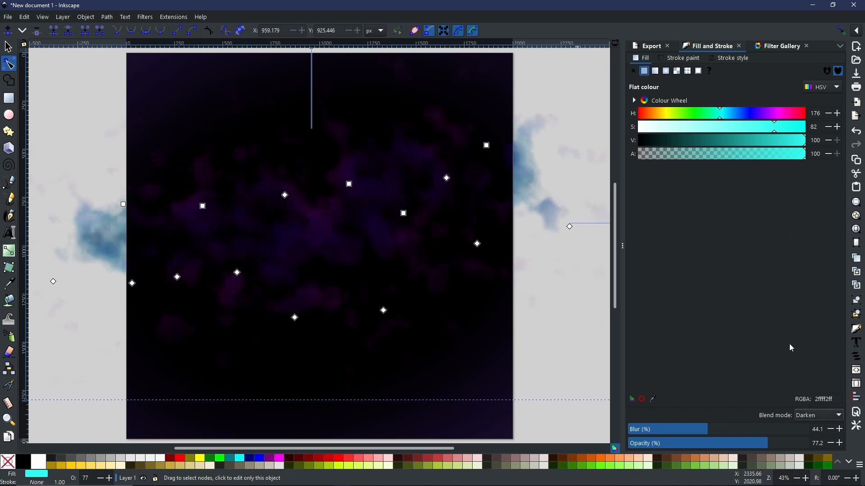
click(816, 417)
click(814, 430)
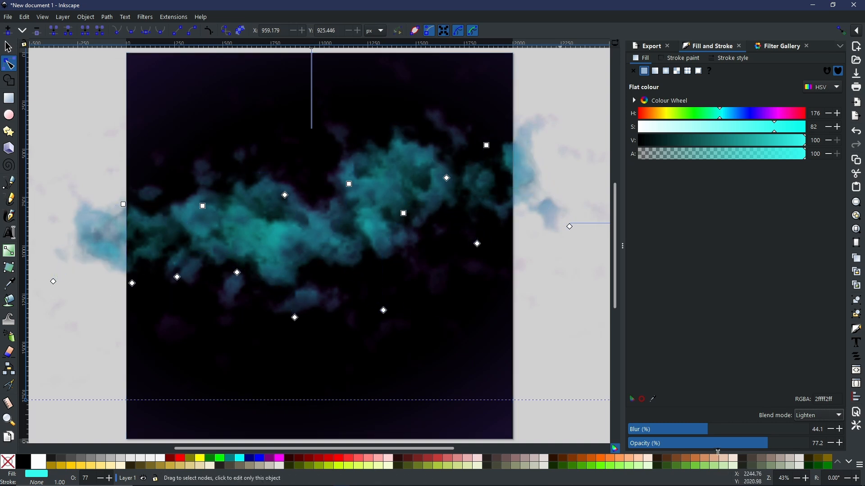
mouse_move(712, 436)
mouse_down()
mouse_move(689, 433)
mouse_move(695, 436)
mouse_up()
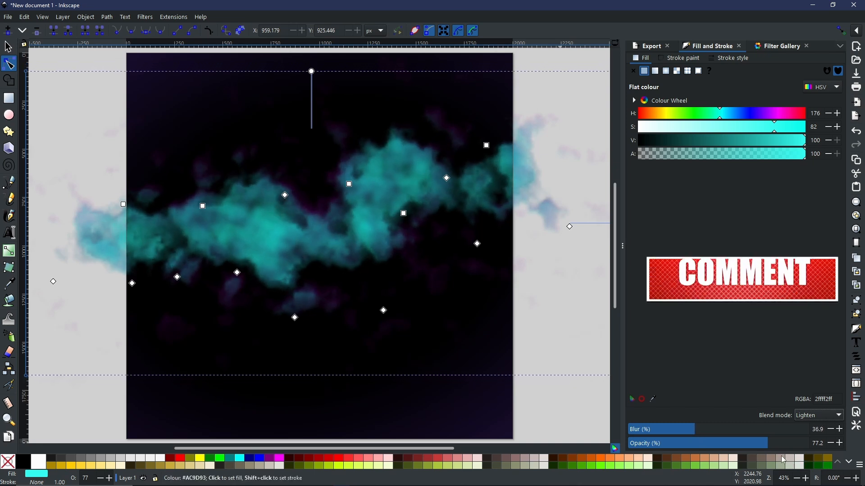
mouse_move(768, 444)
mouse_down()
mouse_move(742, 444)
mouse_move(754, 449)
mouse_up()
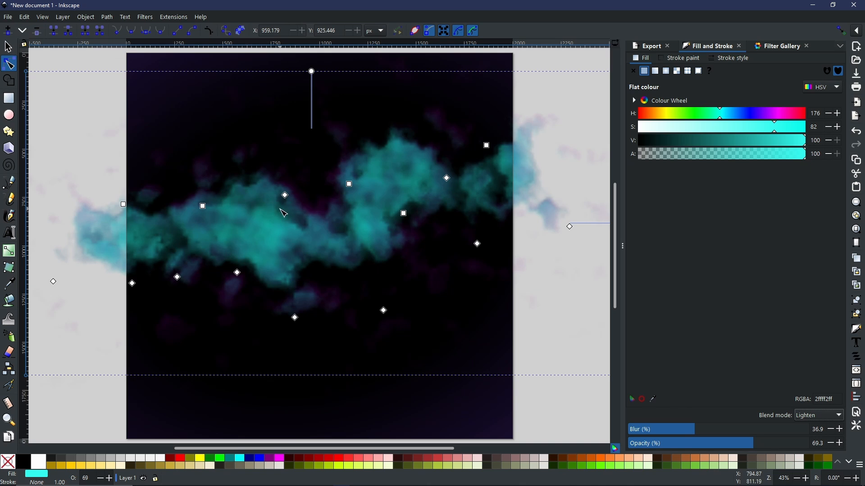
Draw a circle with a radius of about 298 px over the middle of the nebula and set its opacity to 100%
click(9, 116)
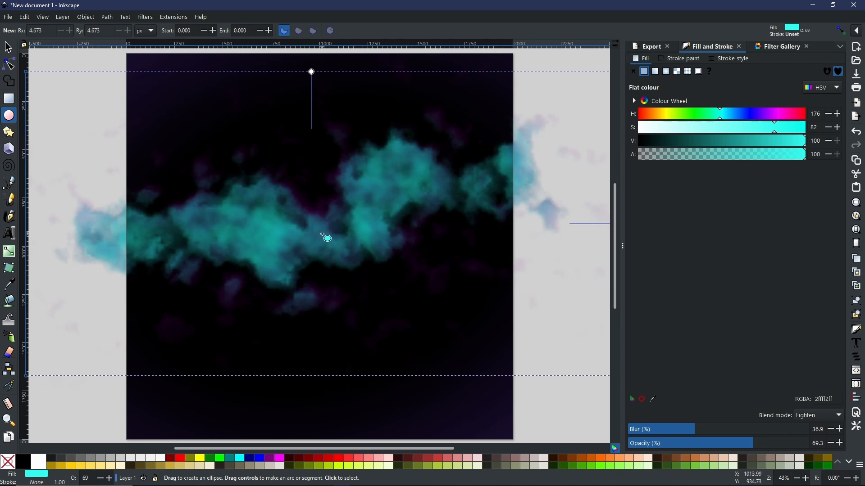
drag(326, 236, 392, 323)
drag(389, 323, 380, 304)
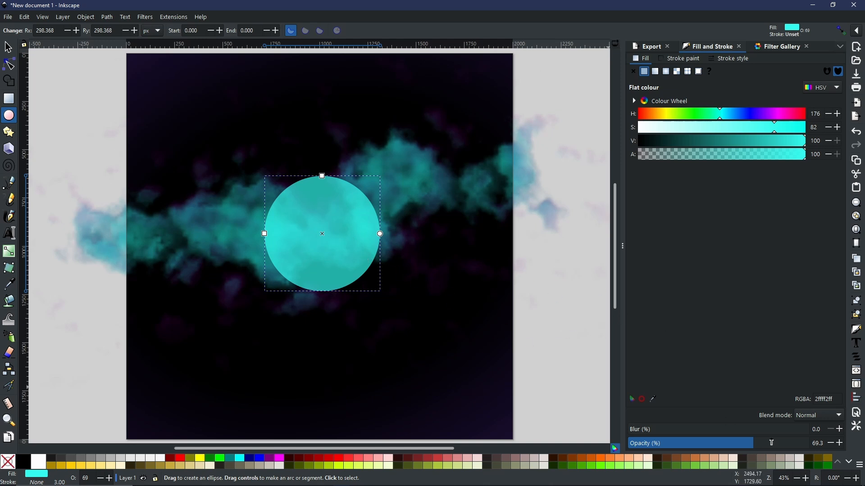
drag(759, 444, 817, 456)
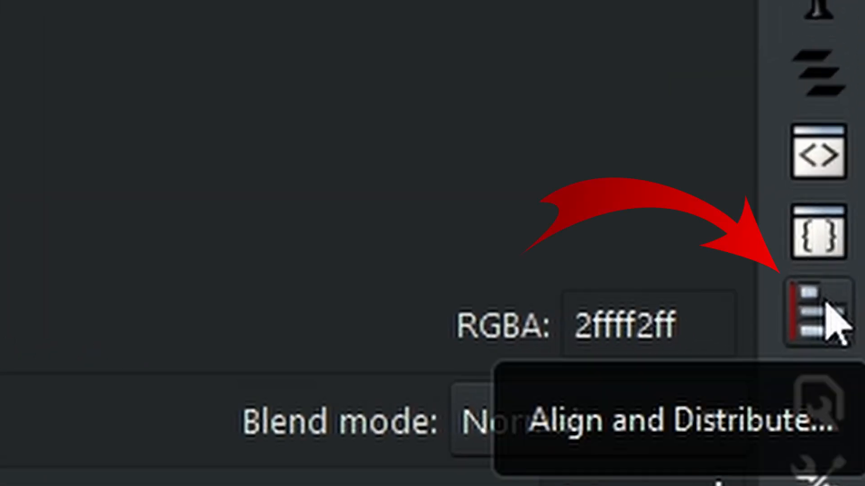
Centre the circle relative to the page on both axes and convert it to a path
click(828, 306)
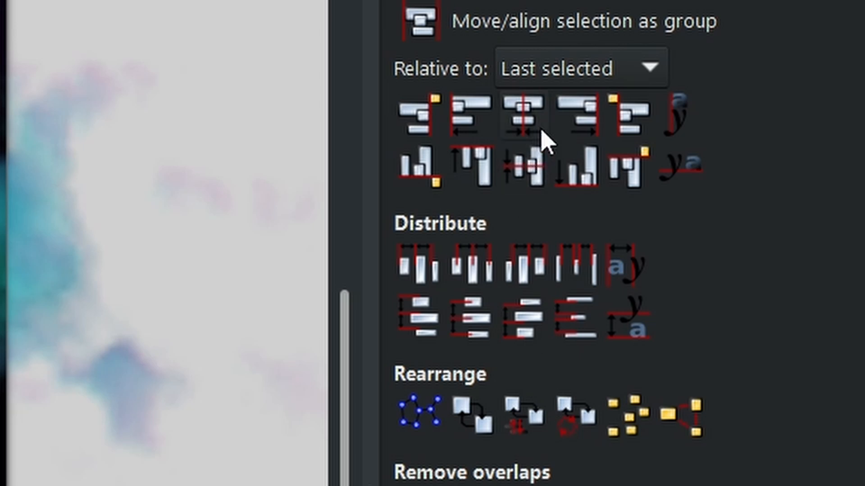
click(527, 83)
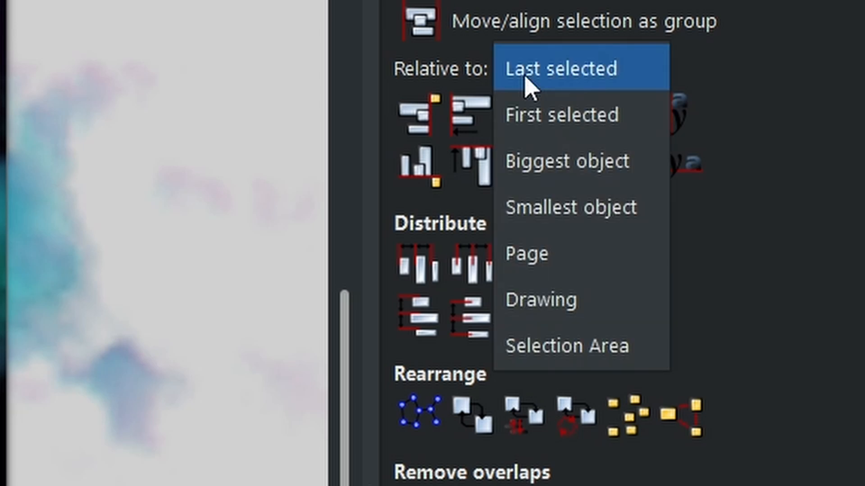
click(540, 260)
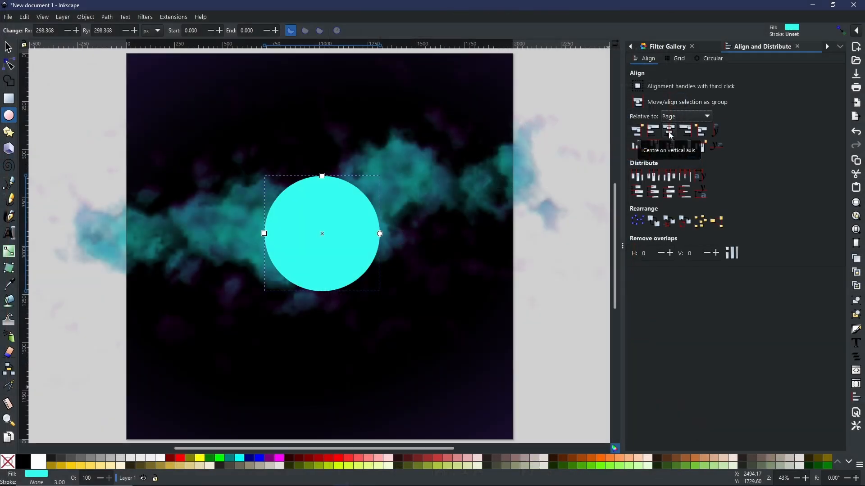
click(525, 121)
click(675, 149)
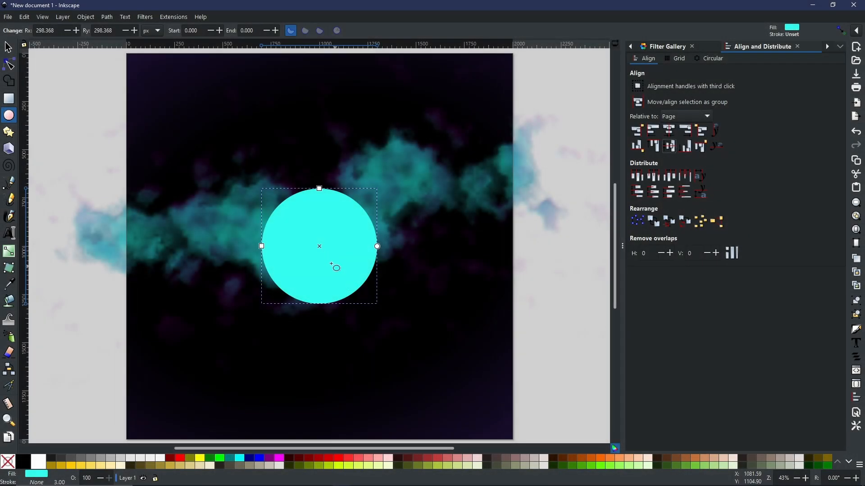
click(107, 16)
click(107, 31)
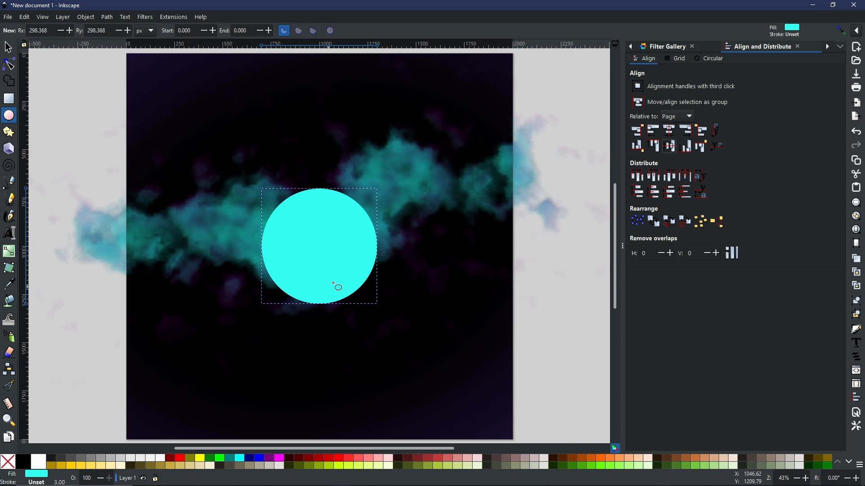
Duplicate the cyan circle and move the copy to the lower-right part of the page
right_click(318, 233)
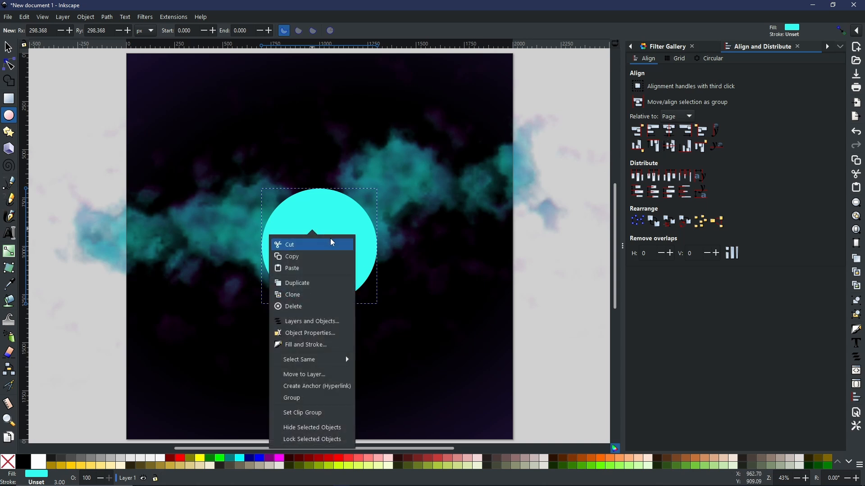
click(318, 286)
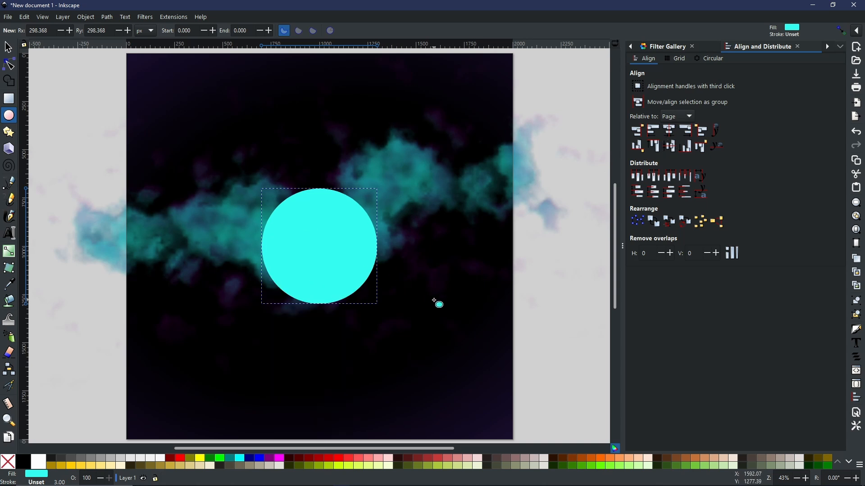
click(9, 47)
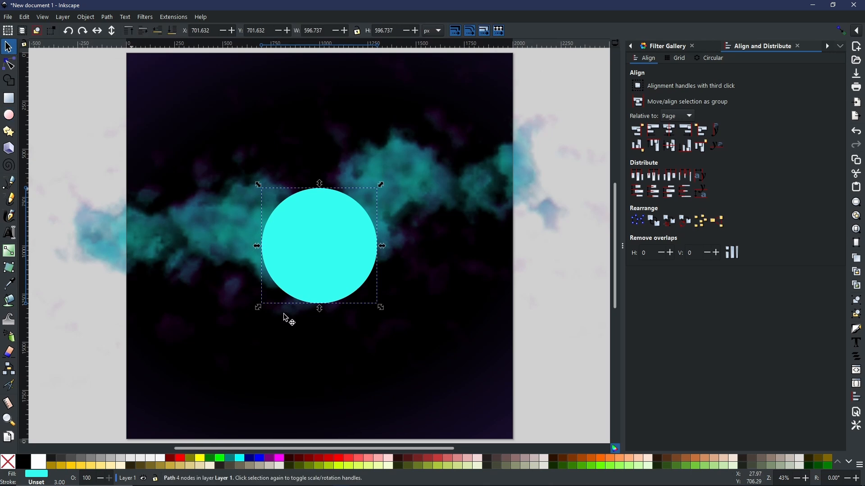
drag(324, 247, 452, 339)
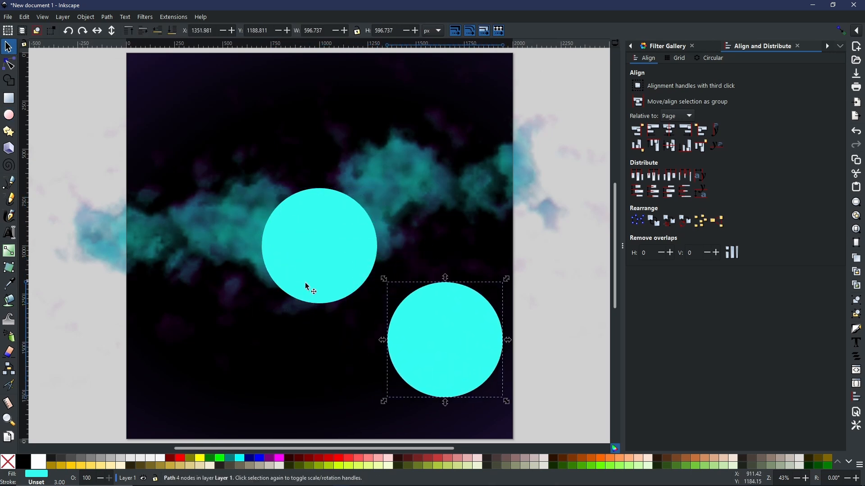
Blur the centre circle by 32.2% and fill it with a purple sampled from the nebula, raising its value to 38
click(342, 239)
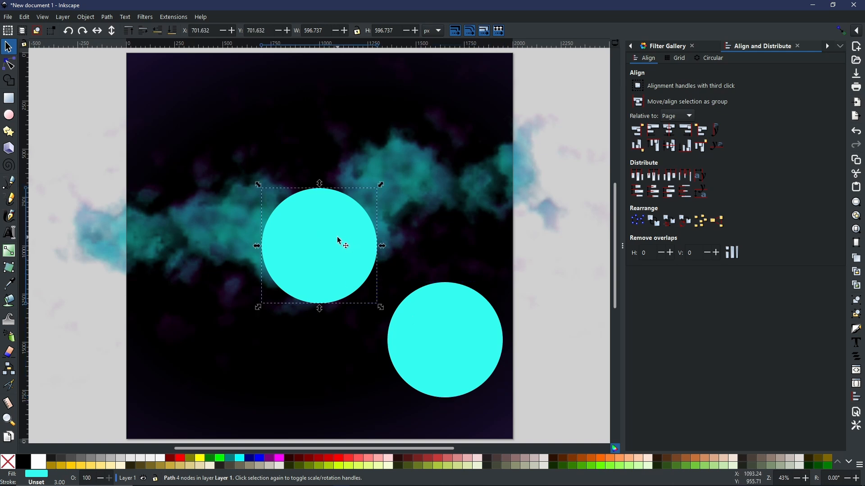
key(ctrl+shift+f)
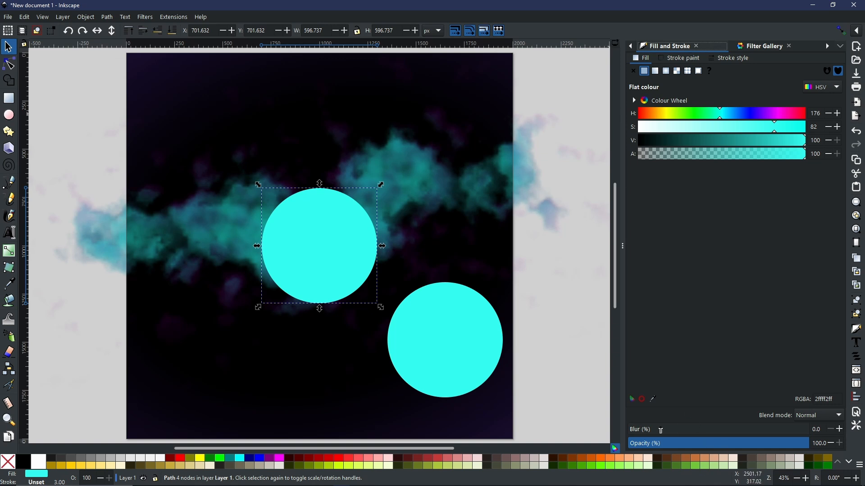
drag(633, 432, 687, 438)
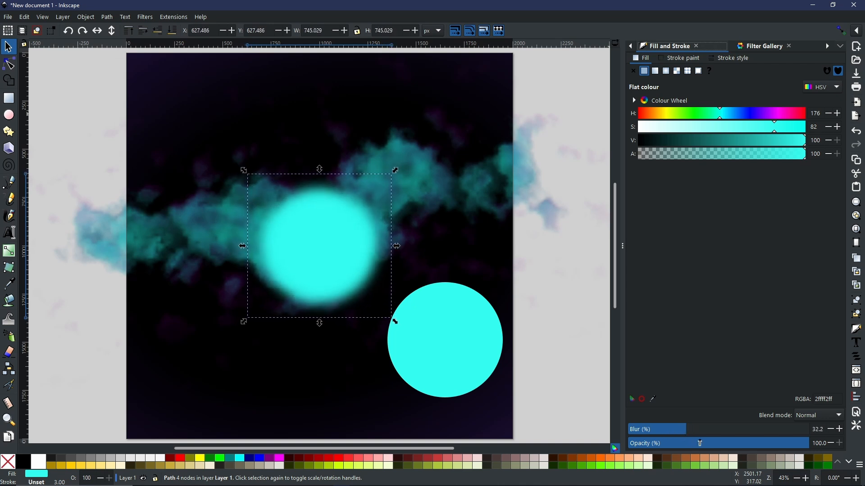
click(653, 399)
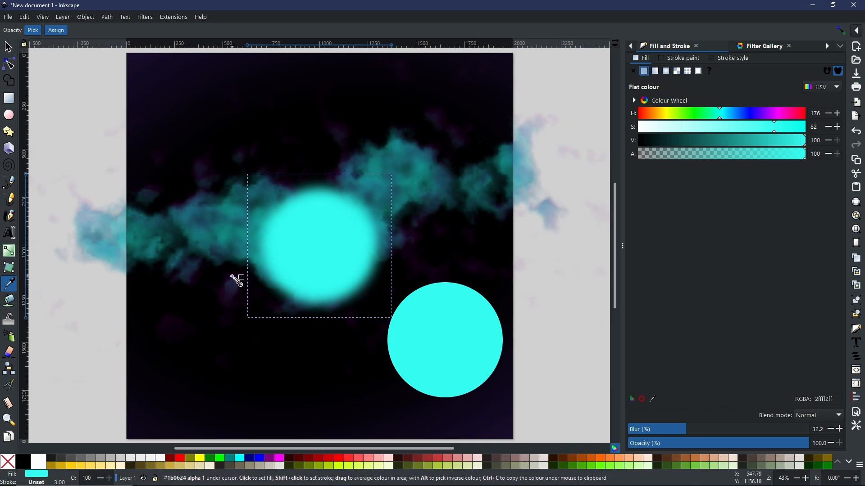
click(232, 277)
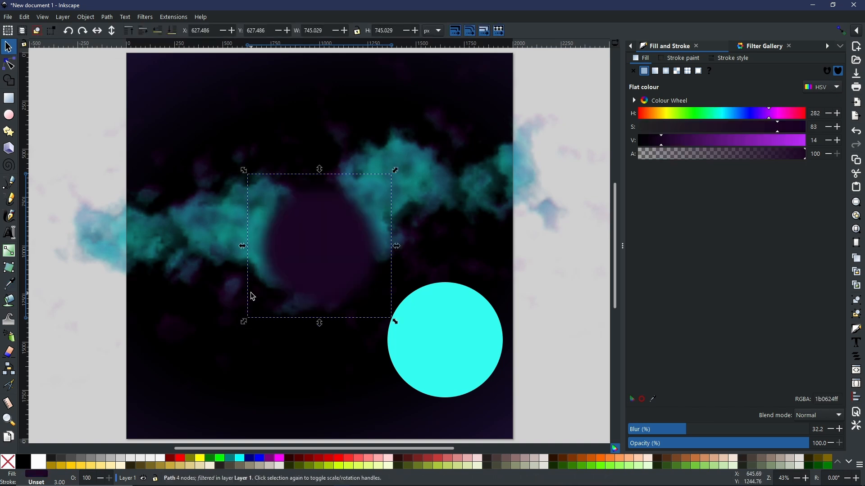
drag(671, 141, 702, 147)
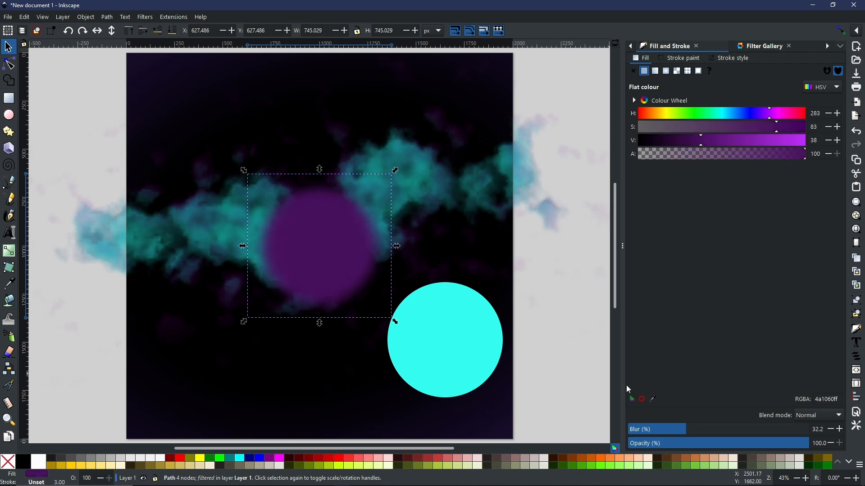
Centre the sharp cyan circle on the page on both axes, over the blurred purple circle
click(467, 367)
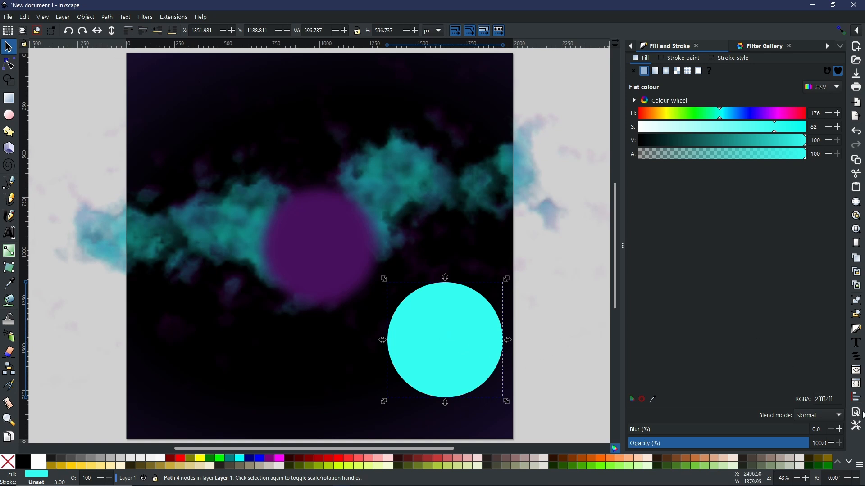
click(856, 399)
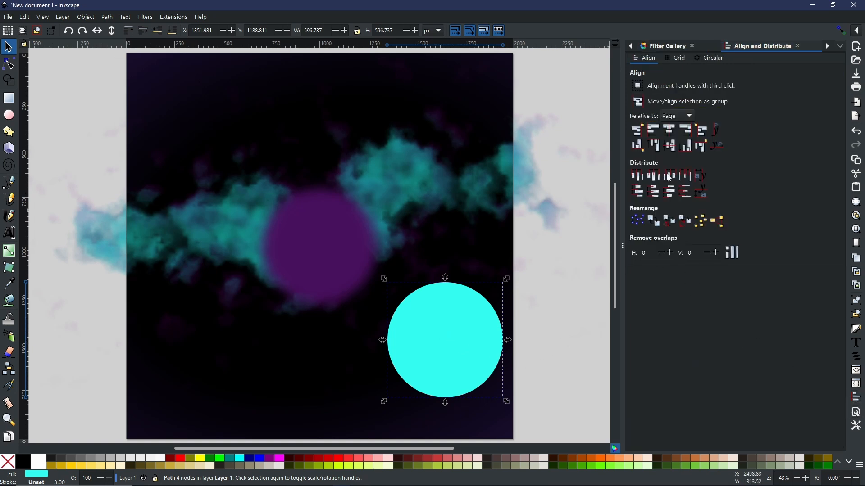
click(671, 131)
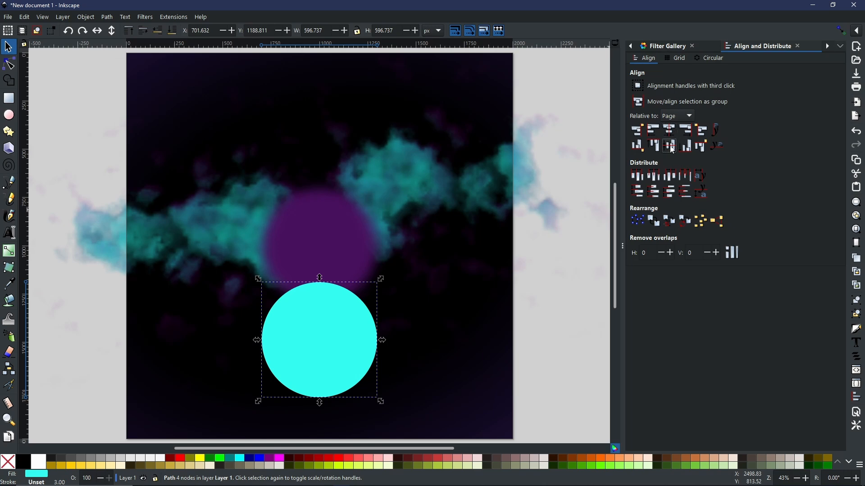
click(671, 147)
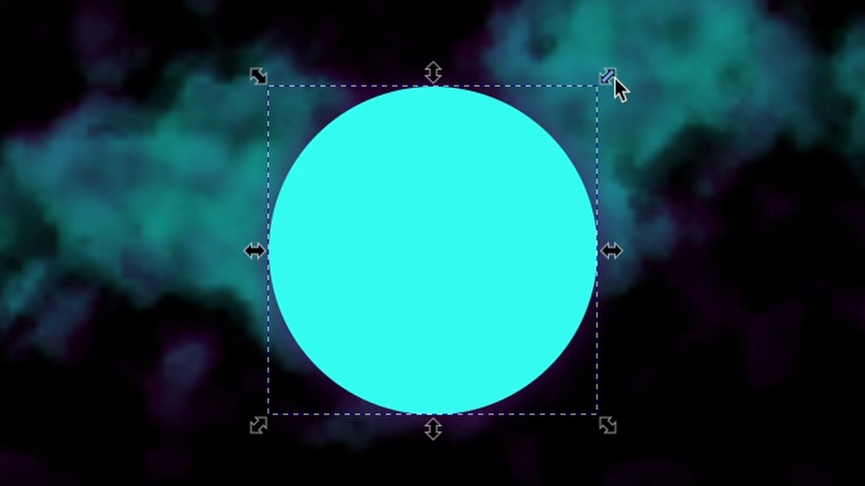
Scale the cyan circle down around its centre to about 569 px wide and fill it with black
mouse_move(609, 79)
mouse_down()
mouse_move(606, 85)
mouse_move(620, 85)
mouse_up()
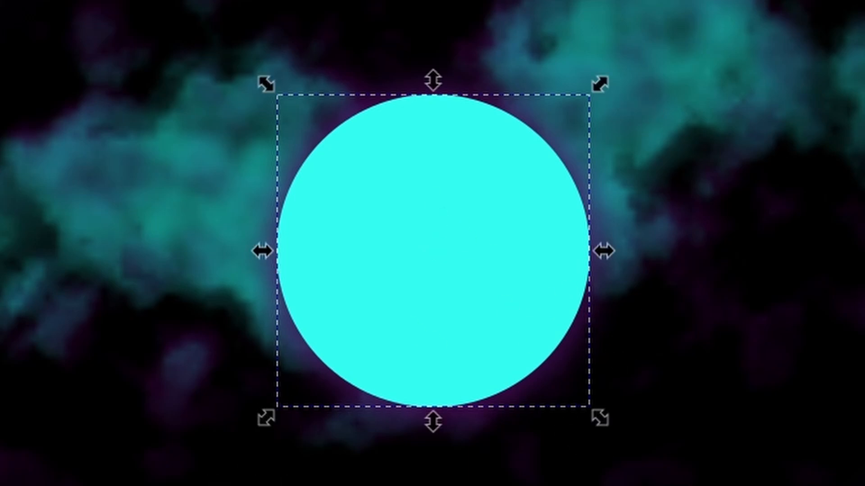
key(Escape)
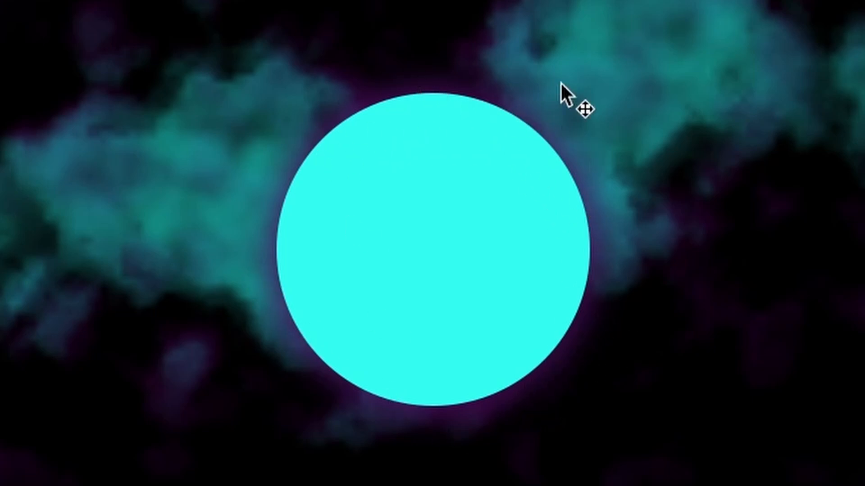
click(488, 243)
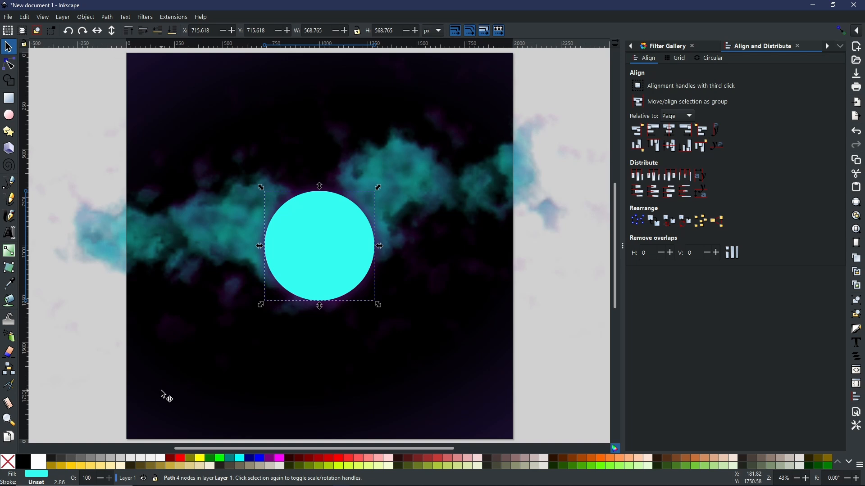
click(24, 460)
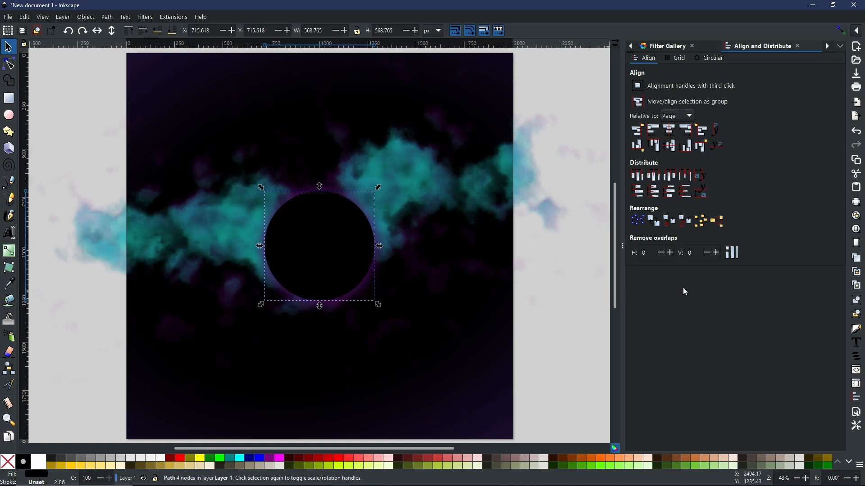
Duplicate the black centre circle and give the copy a linear gradient running diagonally from its upper-left edge to its lower-right edge
right_click(333, 224)
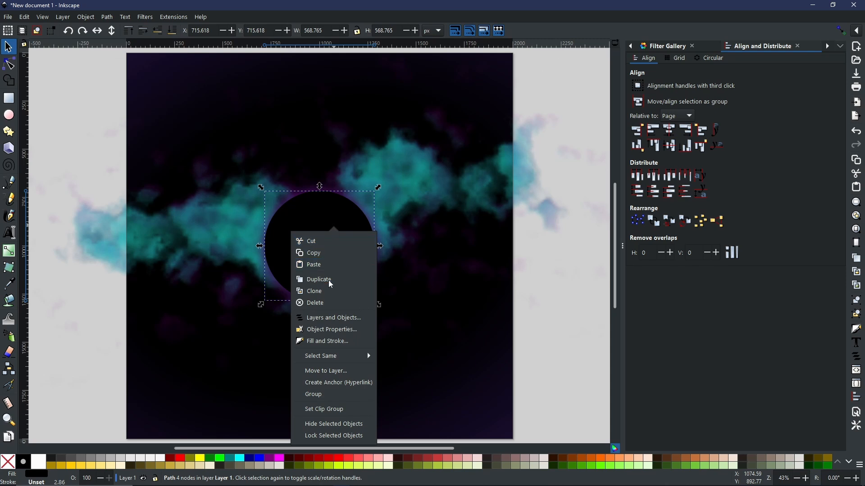
click(342, 281)
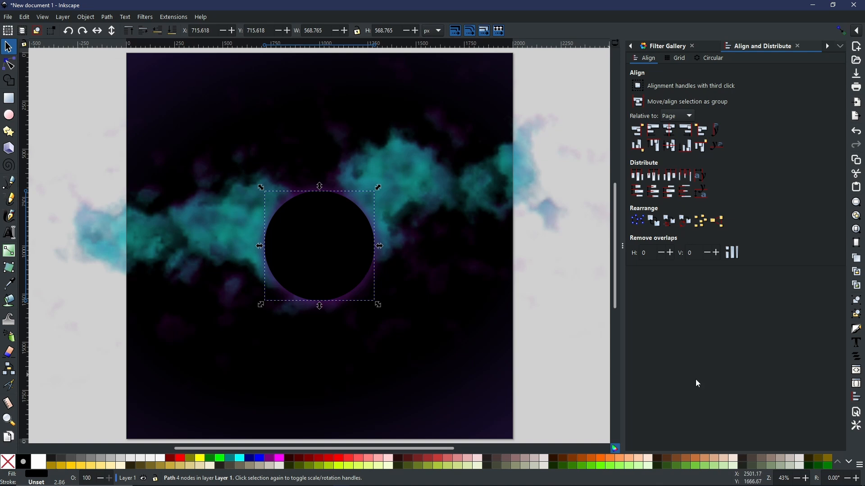
click(856, 332)
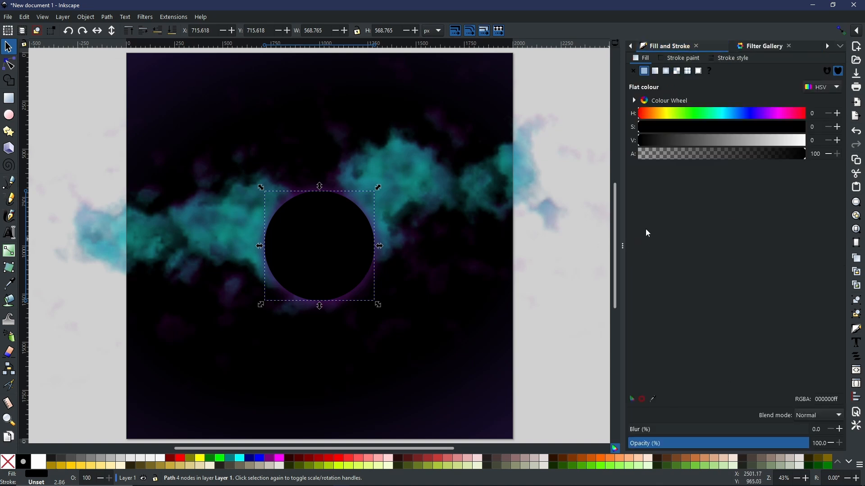
click(656, 71)
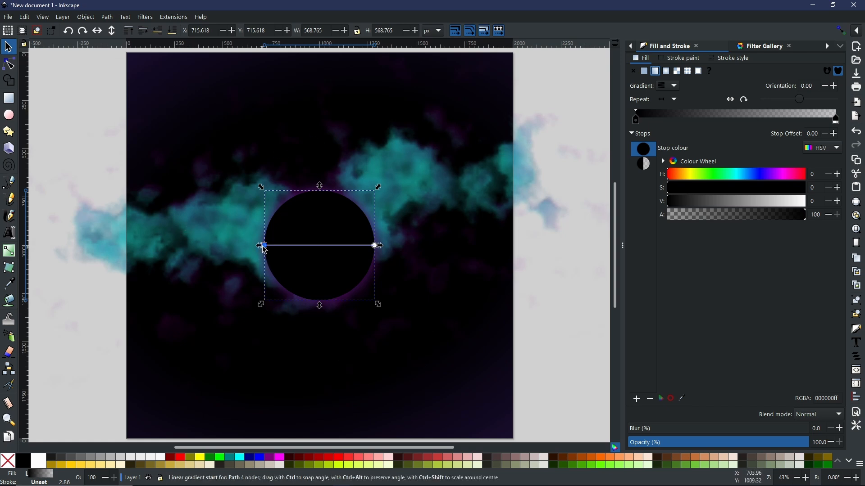
drag(269, 250, 291, 209)
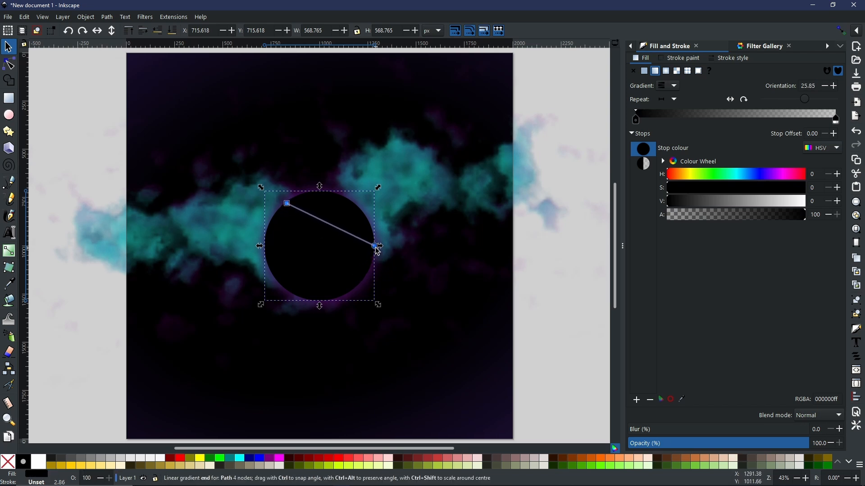
drag(376, 247, 354, 294)
Make the gradient's lower-right end stop opaque yellow with hue 61, saturation 100, value 100 and alpha 100
click(355, 291)
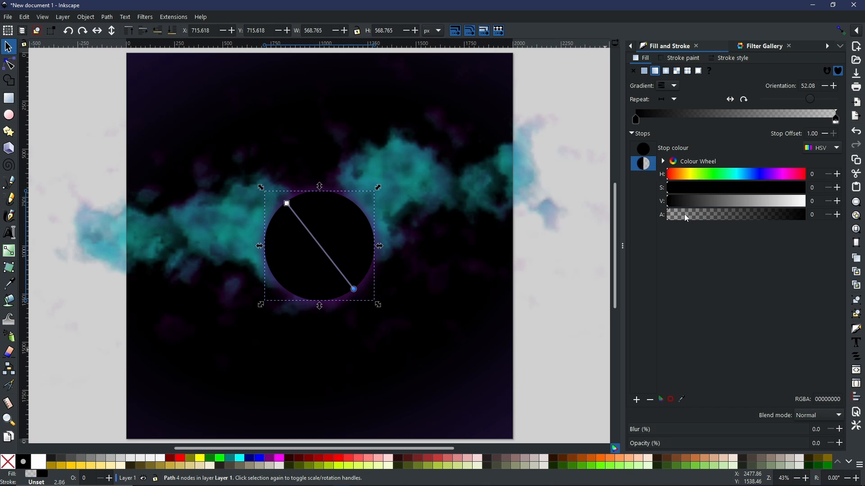
drag(688, 217, 805, 219)
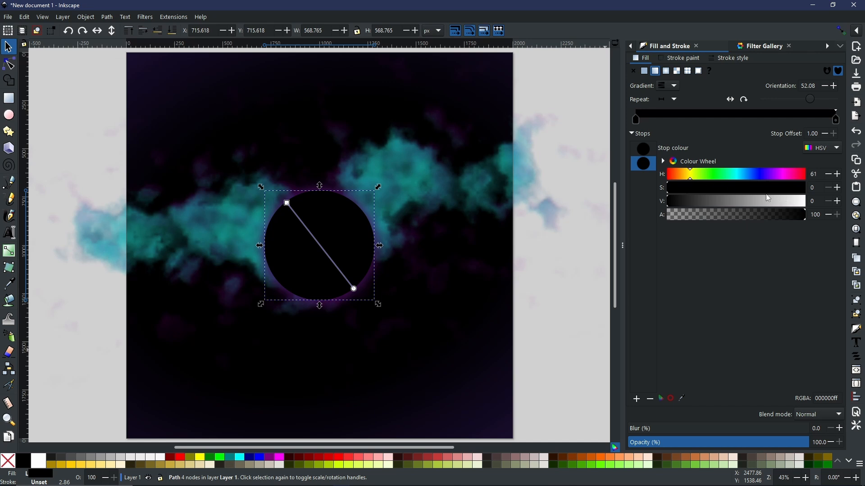
drag(709, 188, 849, 199)
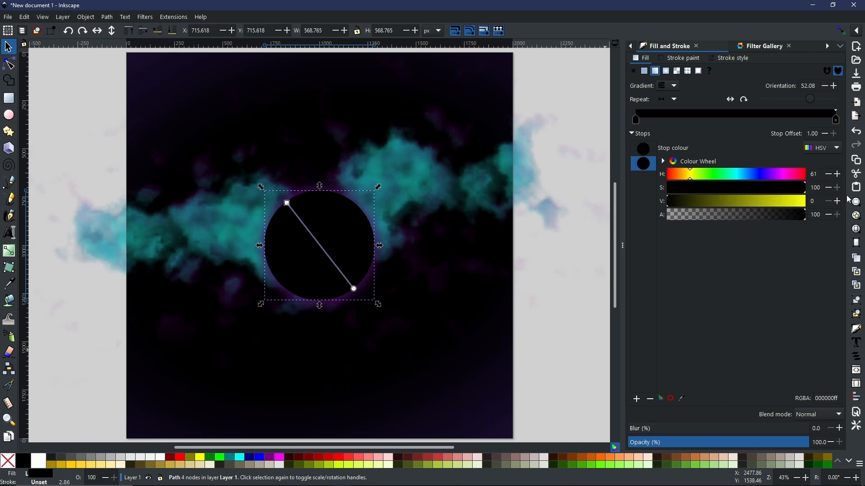
drag(761, 211, 864, 209)
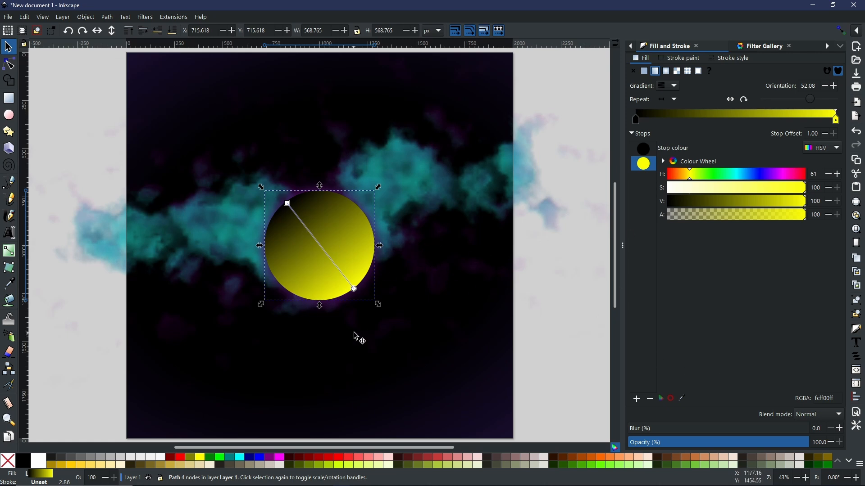
Colour the gradient's upper-left start stop dark red with hue 0, saturation 100 and value about 61
click(643, 150)
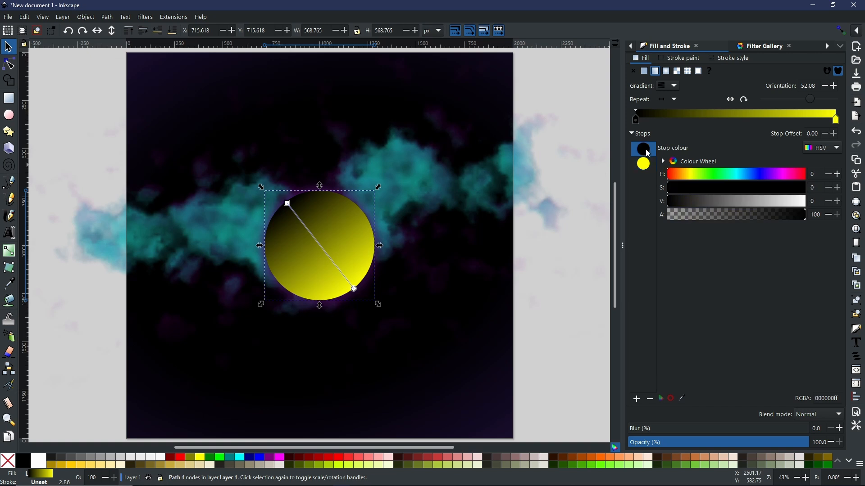
drag(666, 185, 818, 206)
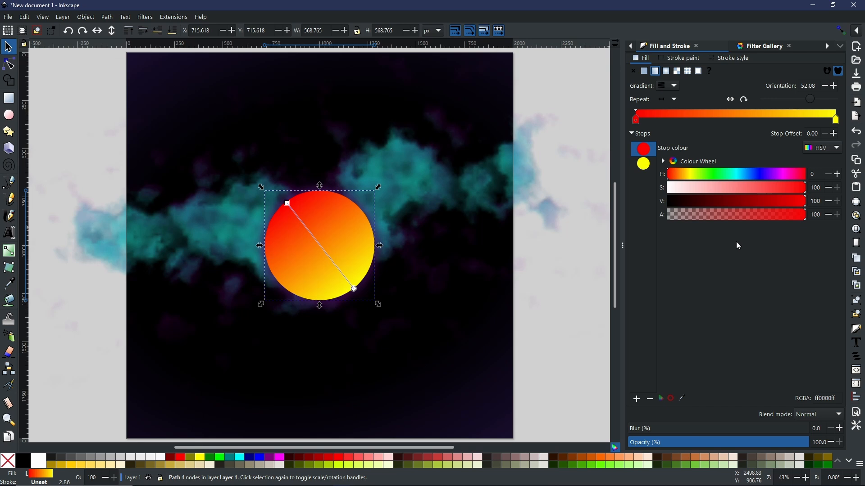
drag(777, 204, 810, 199)
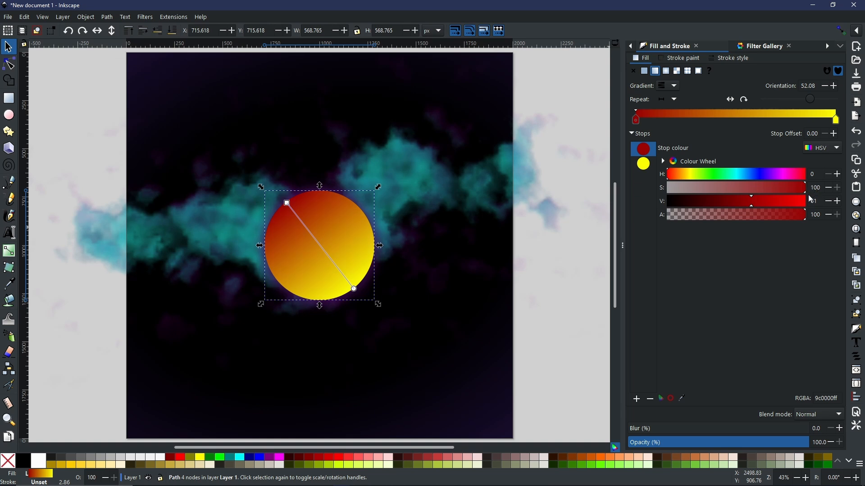
mouse_move(754, 204)
mouse_down()
mouse_move(741, 201)
mouse_move(749, 202)
mouse_up()
Mute the yellow end stop of the gradient to value 63 and saturation 71
click(643, 164)
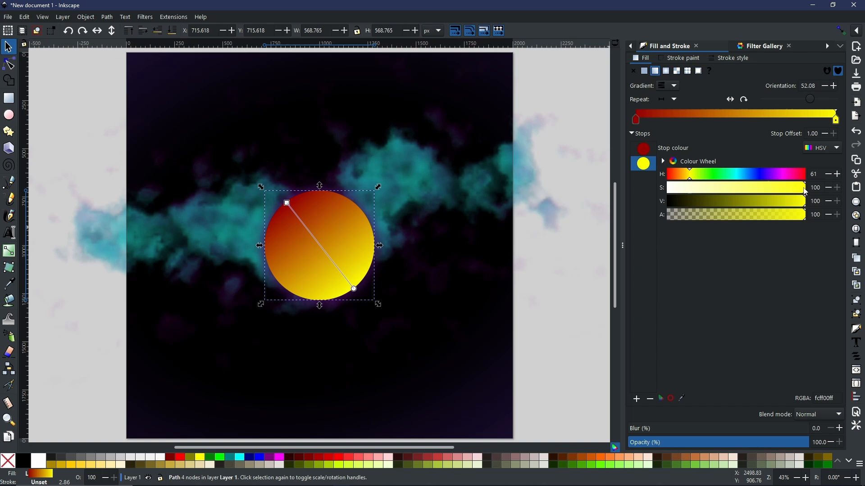
click(797, 202)
drag(798, 204, 757, 205)
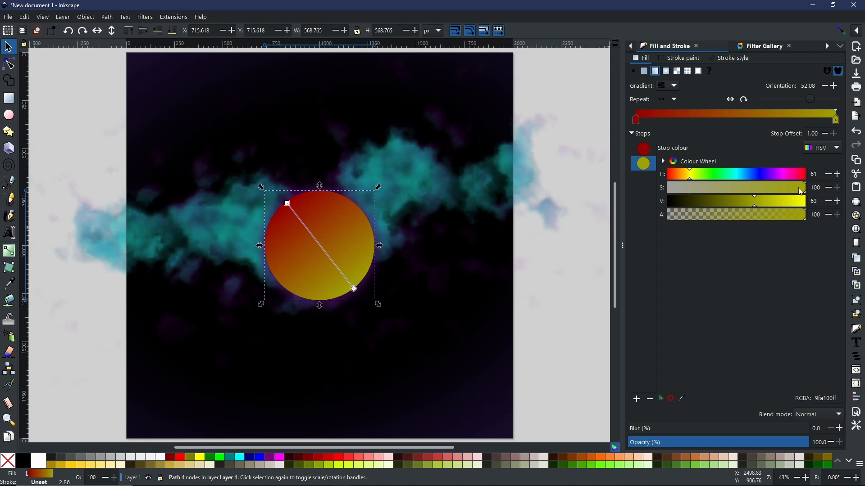
drag(799, 188, 765, 187)
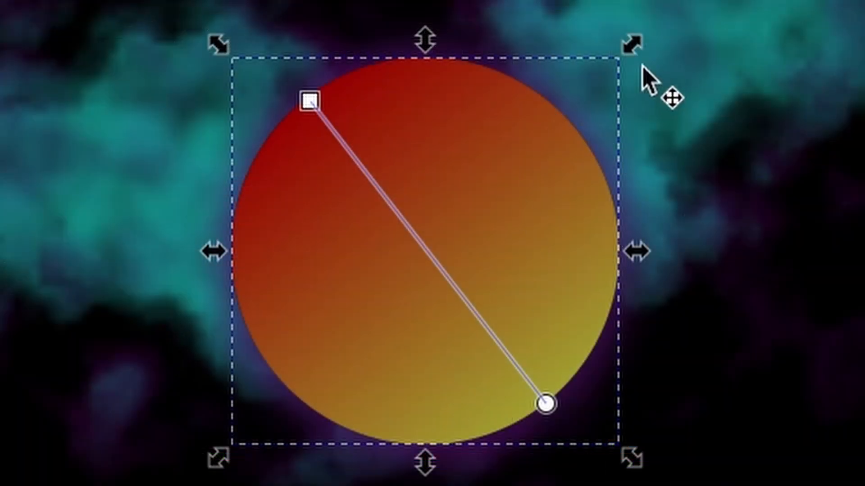
Scale the gradient circle down around its centre to about 555 px wide and apply the Enamel Jewellery filter to it
click(631, 45)
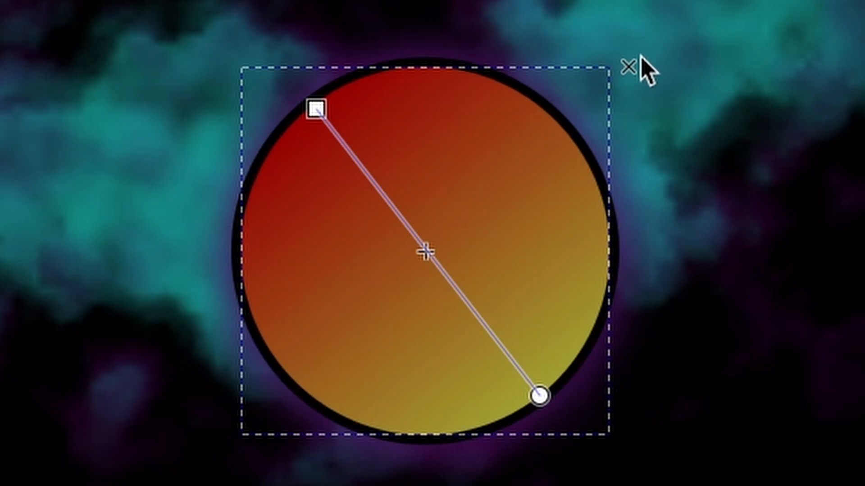
drag(653, 53, 666, 51)
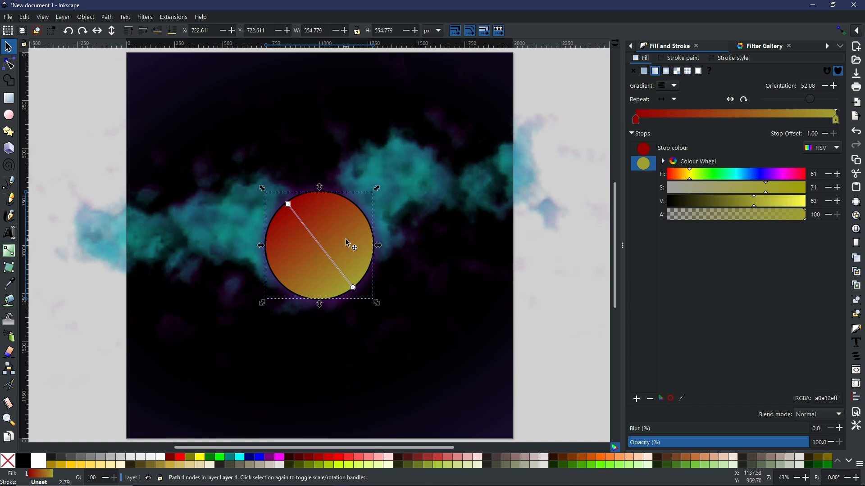
click(756, 48)
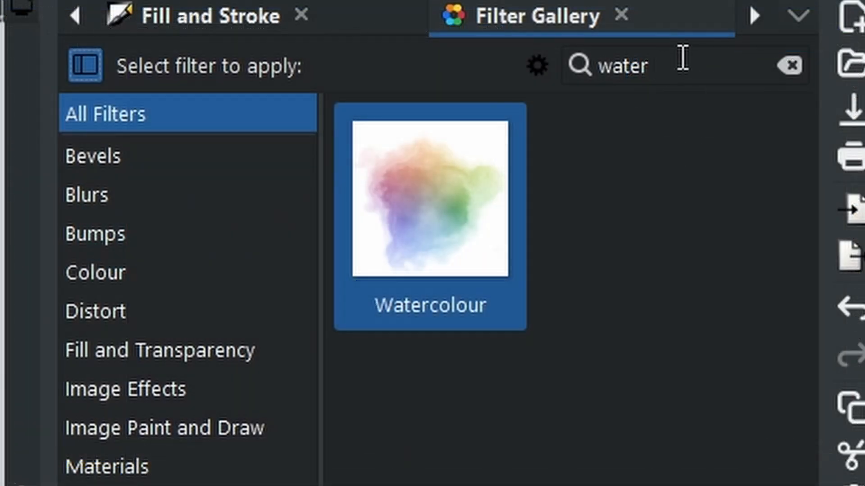
drag(660, 72, 583, 73)
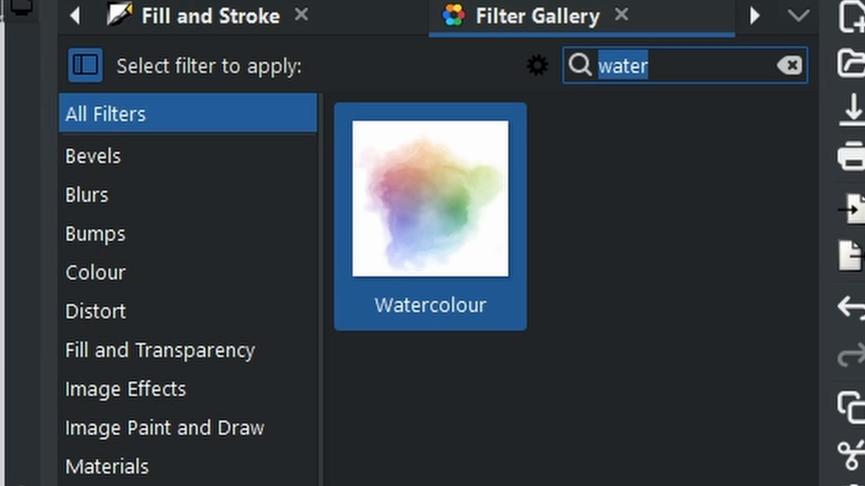
key(BackSpace)
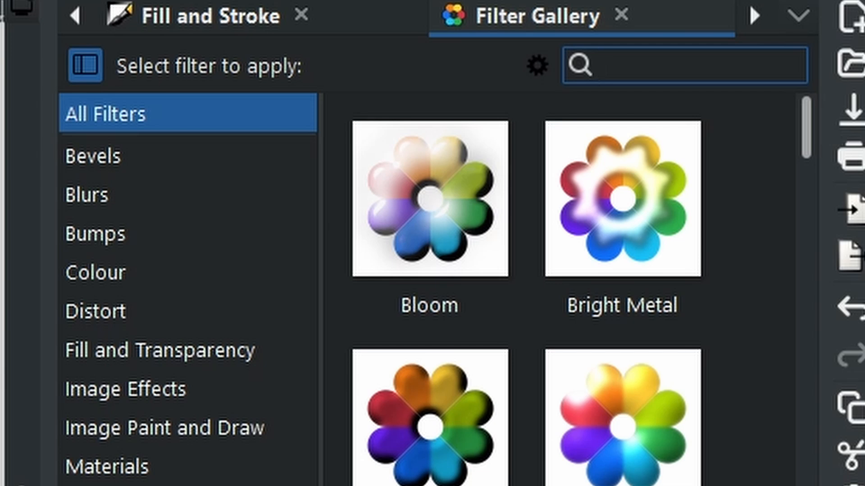
text(ena)
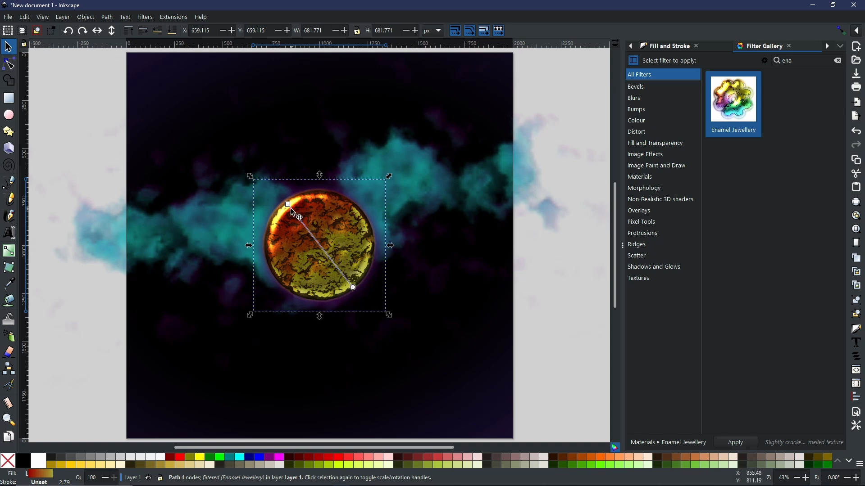
Reposition the planet's gradient ends so the yellow starts at the upper-left edge and the red ends inside the lower-right part
mouse_move(288, 204)
mouse_down()
mouse_move(298, 218)
mouse_move(302, 283)
mouse_move(327, 265)
mouse_move(283, 207)
mouse_up()
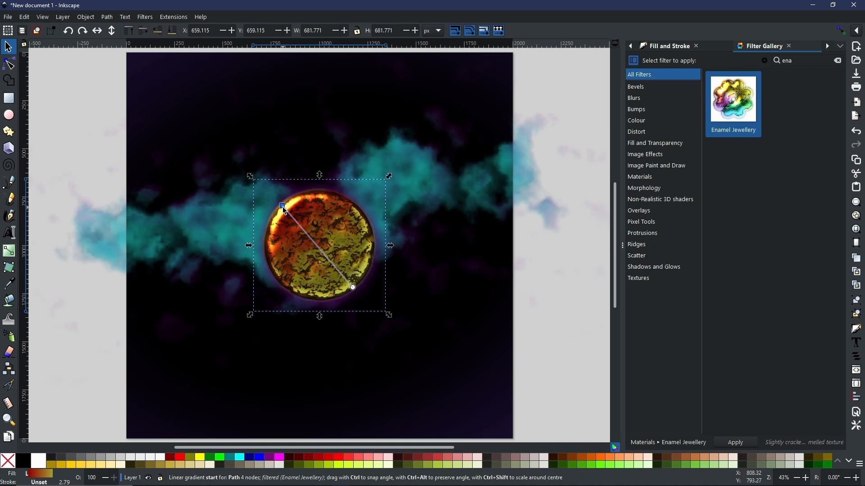
mouse_move(353, 288)
mouse_down()
mouse_move(315, 212)
mouse_move(291, 207)
mouse_move(361, 287)
mouse_up()
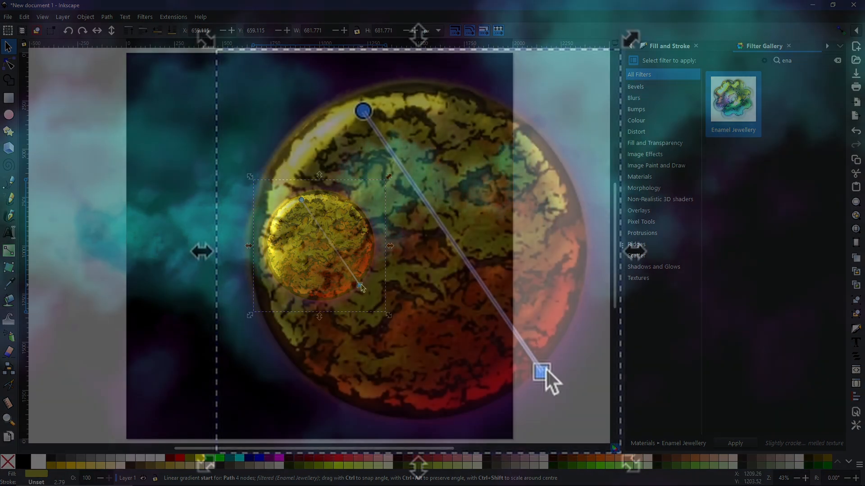
drag(545, 369, 540, 349)
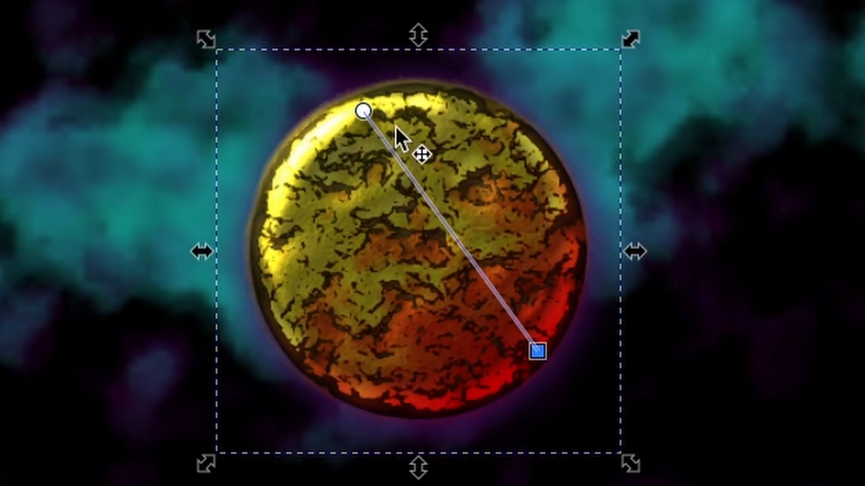
drag(344, 113, 303, 126)
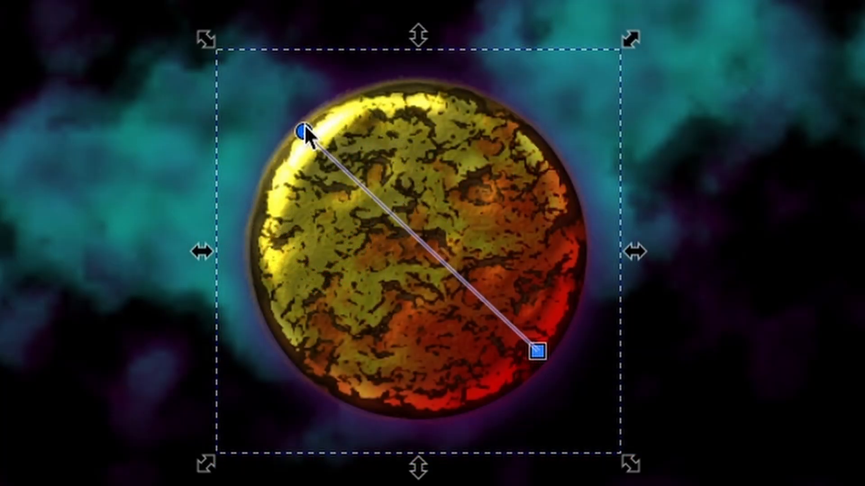
drag(538, 357, 488, 330)
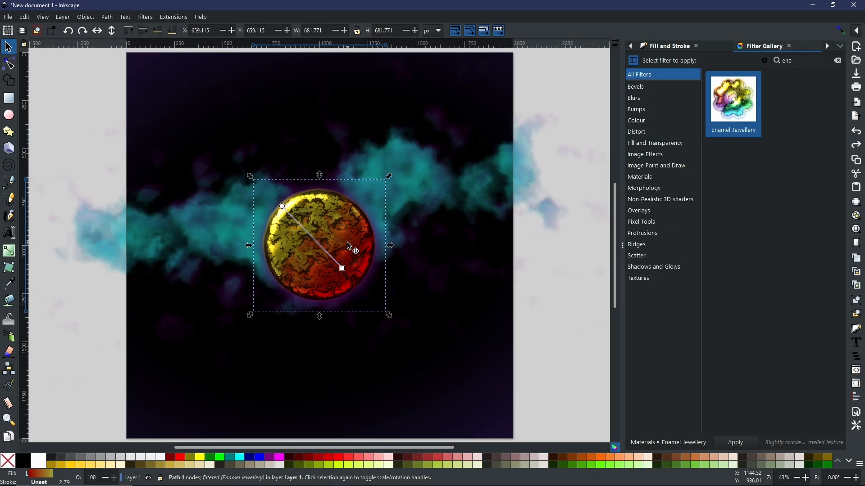
Duplicate the textured planet as an unfiltered black circle, scaled up around its centre to about 587 px wide
right_click(350, 246)
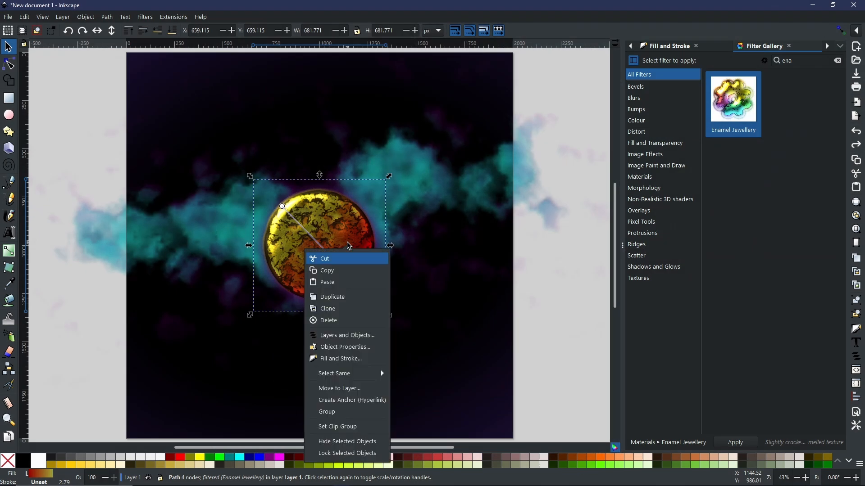
click(332, 301)
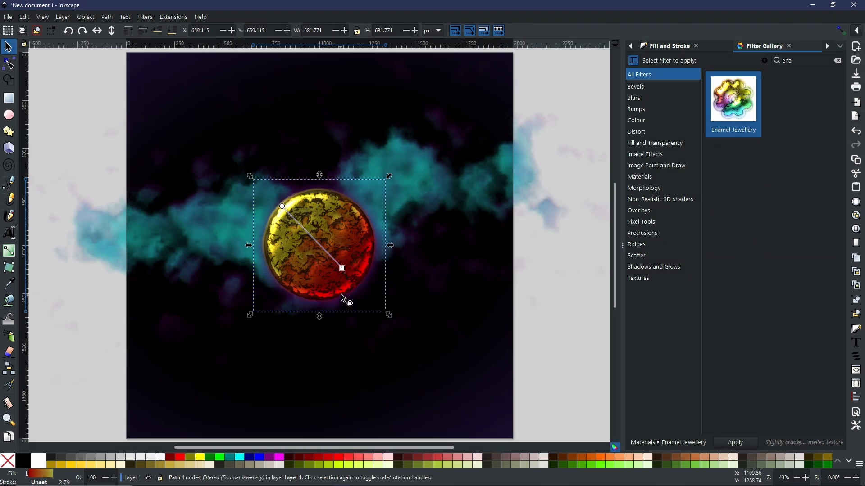
click(146, 16)
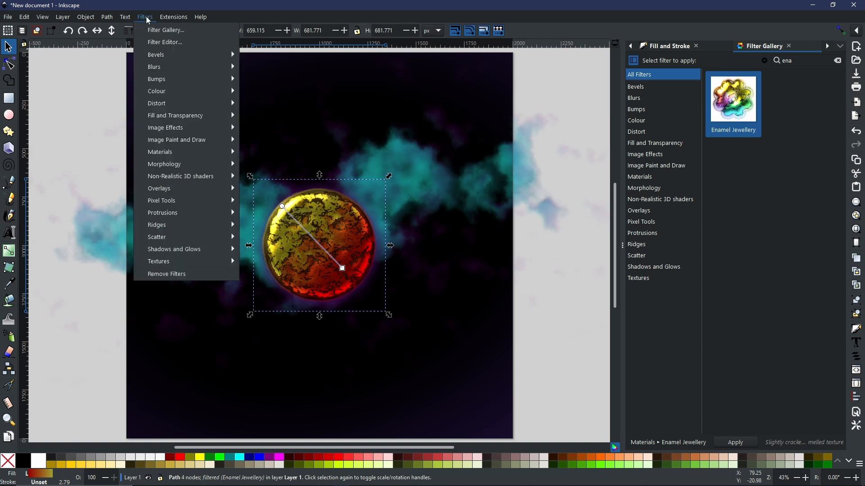
click(181, 275)
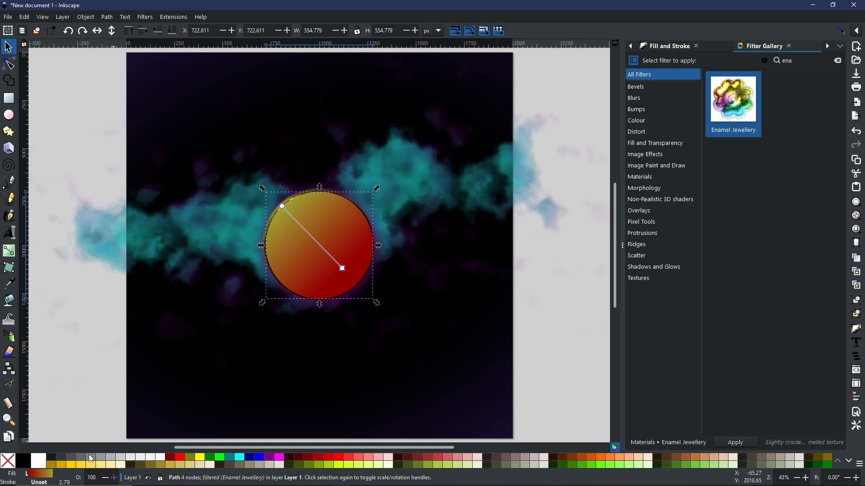
click(25, 467)
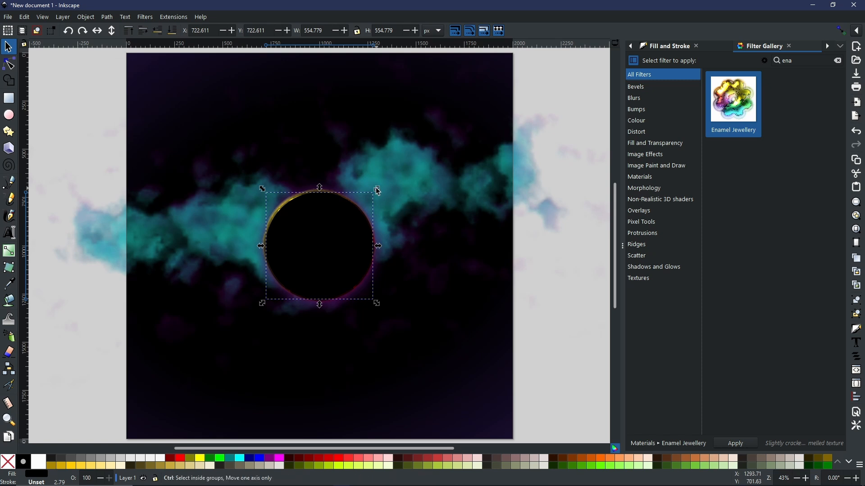
drag(378, 189, 387, 186)
Give the black circle a reversed radial gradient, transparent at the centre and black outside, with the opaque stop's offset at 0.84
click(666, 46)
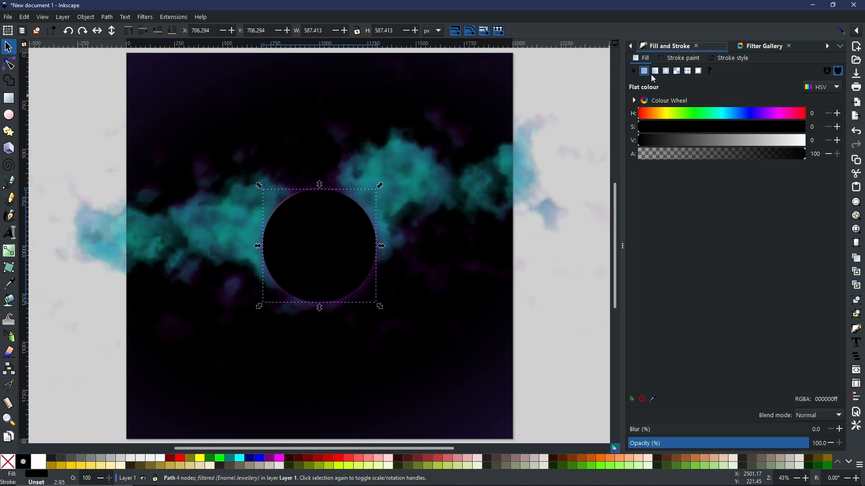
click(667, 73)
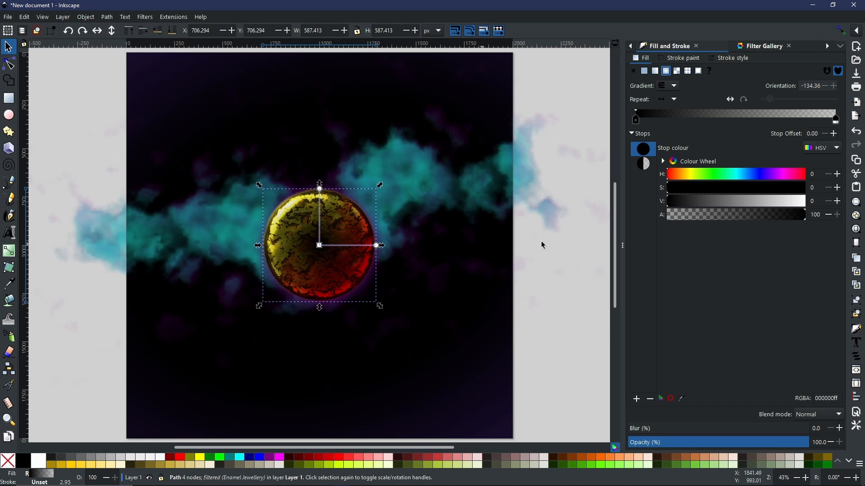
click(732, 101)
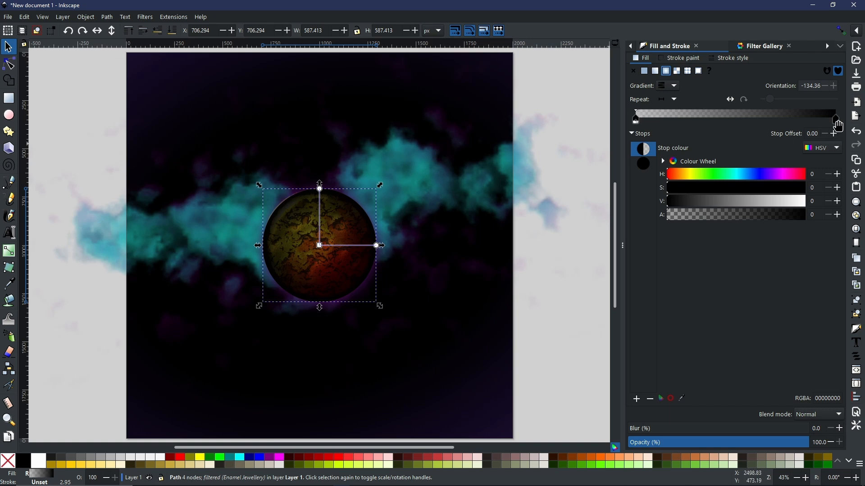
drag(839, 123, 805, 129)
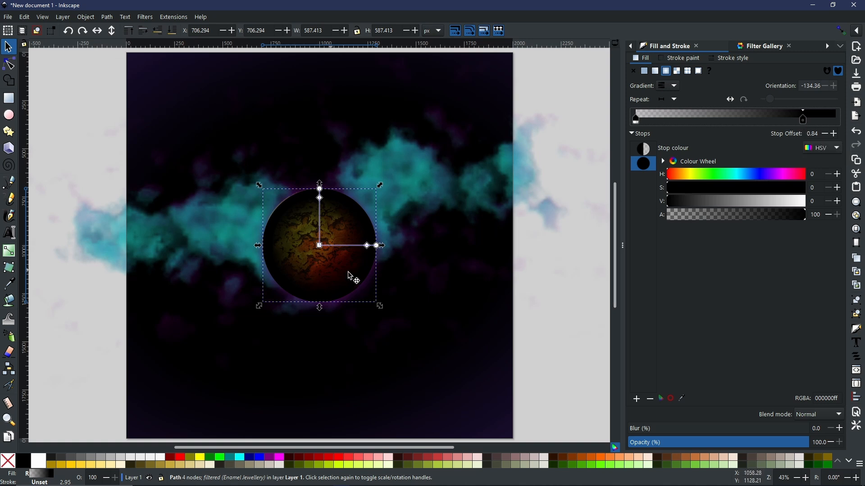
Shift the black circle's gradient centre toward the planet's upper left, then rotate and widen the gradient so the shadow deepens at the lower right
mouse_move(321, 250)
mouse_down()
mouse_move(329, 237)
mouse_move(309, 233)
mouse_move(313, 245)
mouse_up()
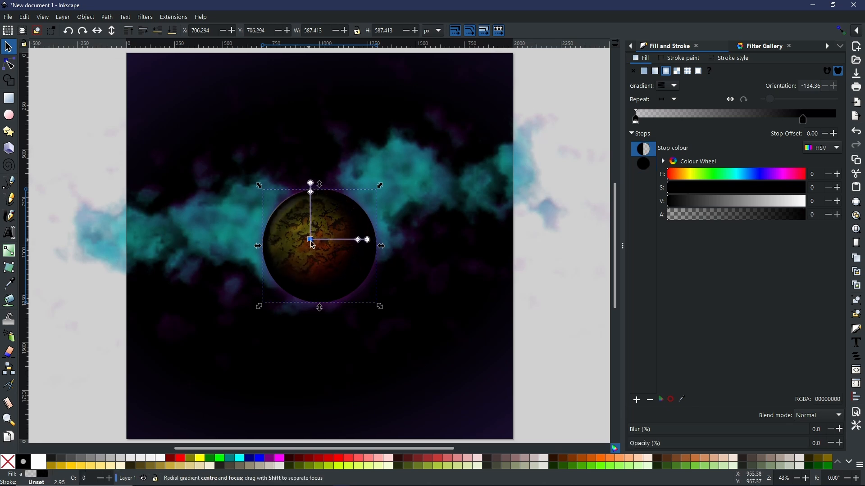
mouse_move(372, 243)
mouse_down()
mouse_move(381, 242)
mouse_move(387, 217)
mouse_move(360, 177)
mouse_move(350, 185)
mouse_up()
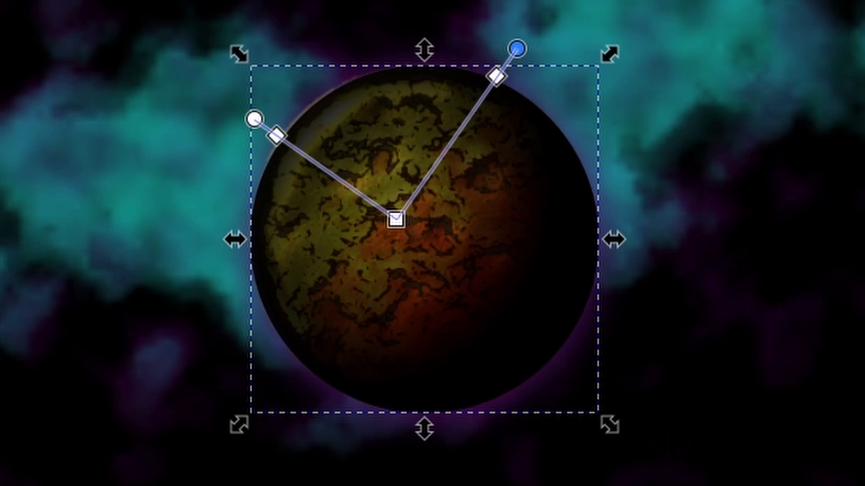
key(Escape)
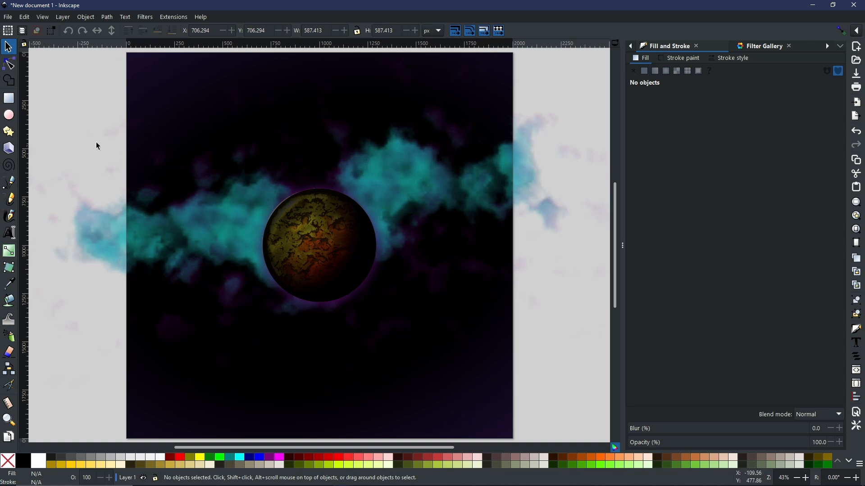
Draw a circle with a radius of about 61 px near the page's upper-left corner and fill it white
click(10, 116)
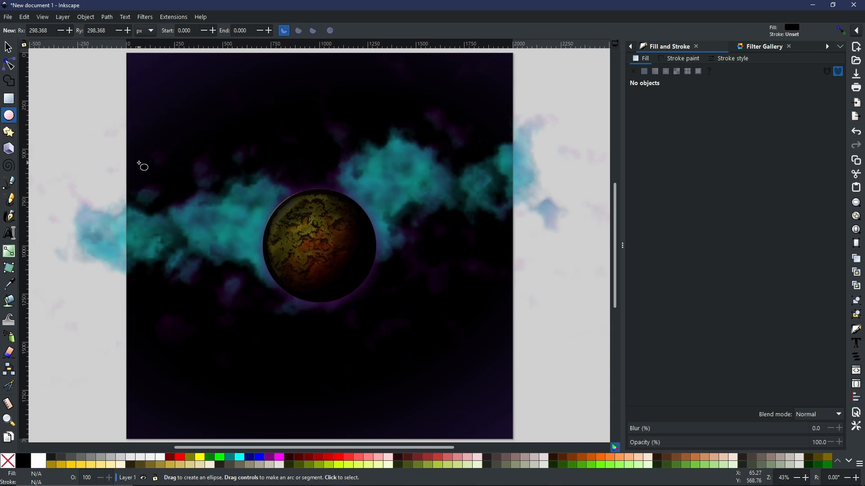
key(ctrl+shift)
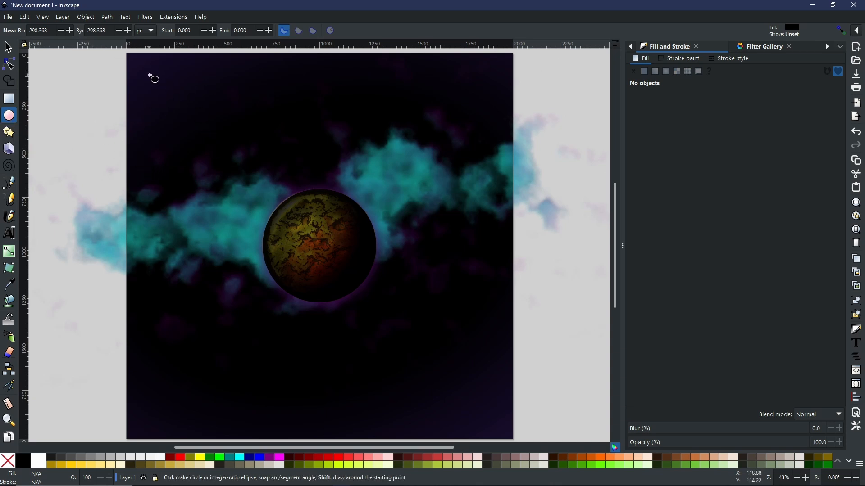
drag(150, 75, 162, 91)
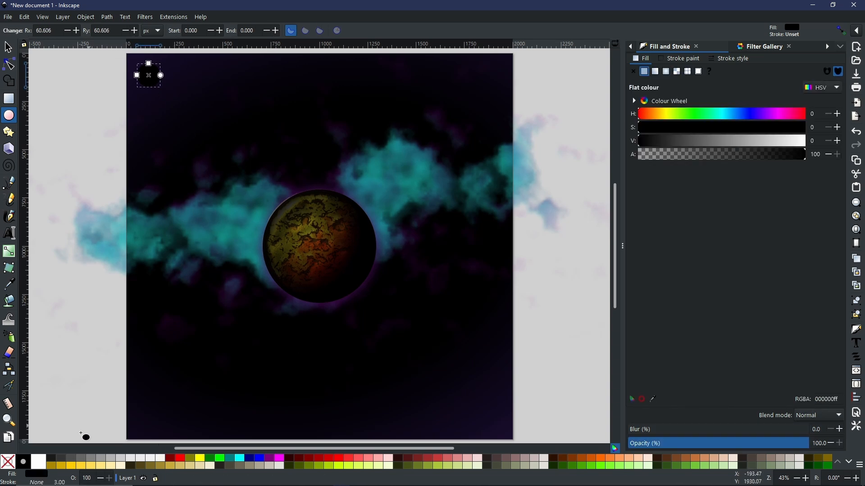
click(39, 462)
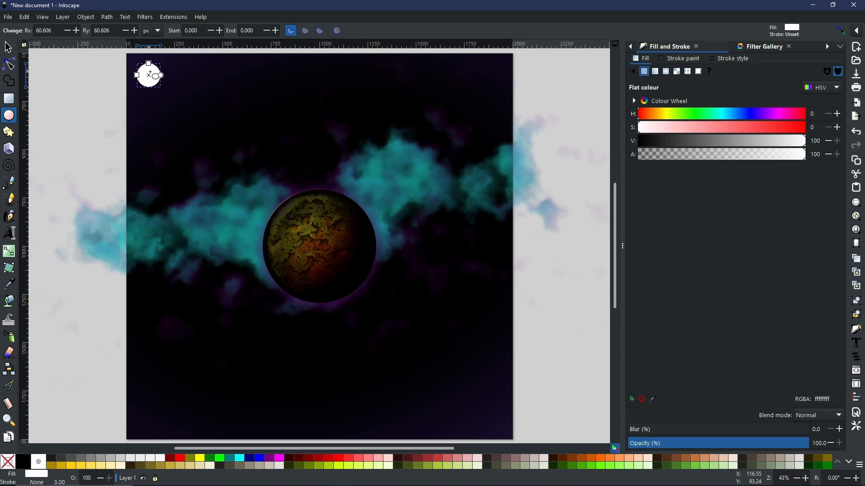
Set the white circle's blur to about 42.3% and convert it to a path
drag(645, 432, 705, 456)
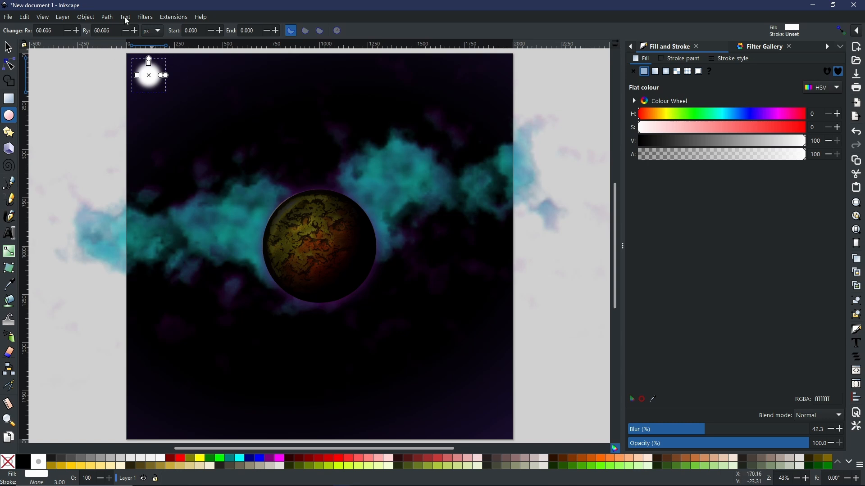
click(106, 18)
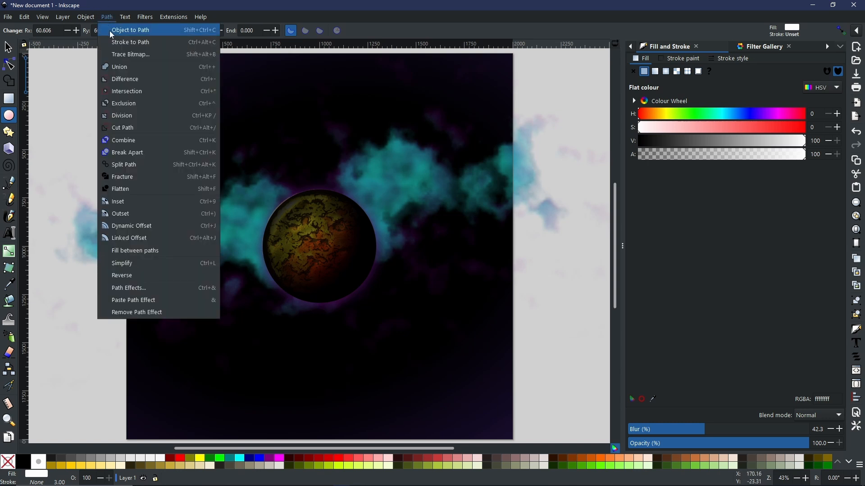
click(109, 30)
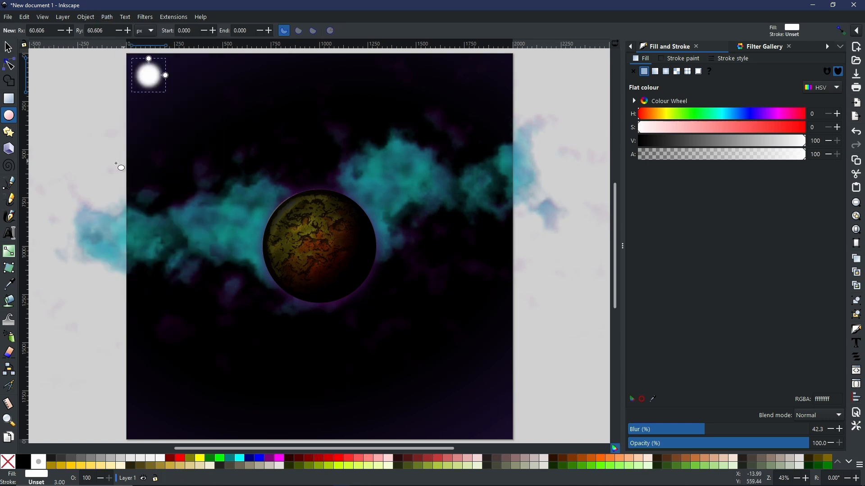
Scale the blurred white circle down around its centre to a star about 11 px wide
click(8, 49)
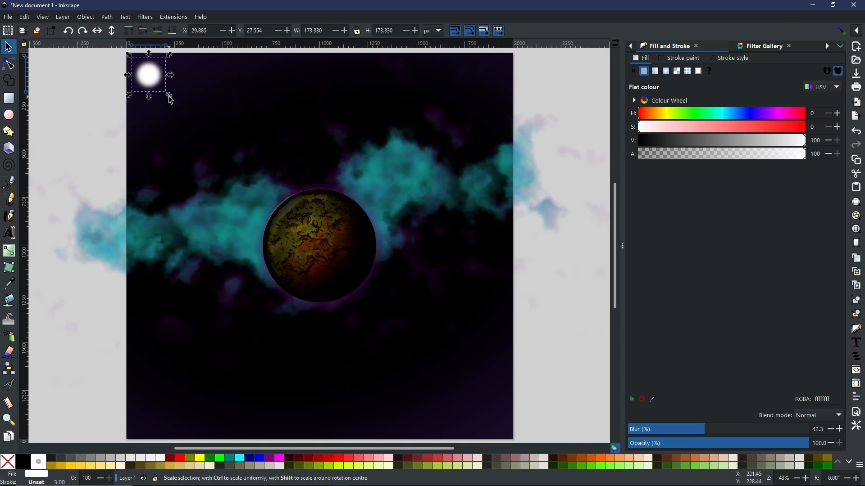
drag(168, 98, 153, 276)
scroll(126, 98, up, 4)
drag(263, 203, 247, 195)
scroll(263, 192, down, 4)
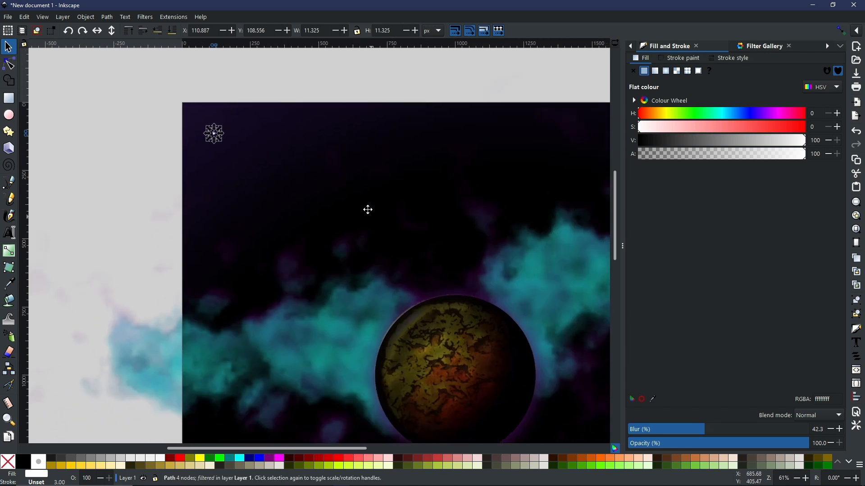
drag(415, 217, 407, 207)
click(184, 79)
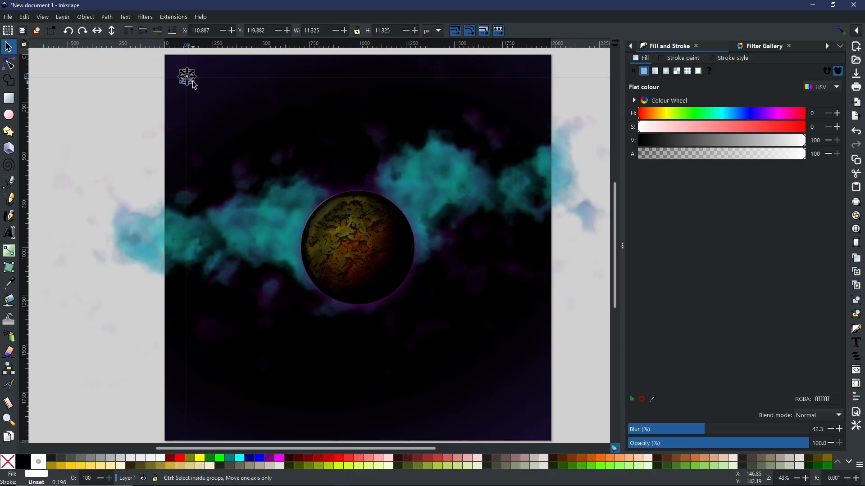
Enlarge the star to about 25 px wide and scatter stamped copies of it across the whole page
drag(195, 86, 379, 352)
key(space)
key(space)
key(space)
key(space)
key(space)
key(space)
key(space)
key(space)
key(space)
key(space)
key(space)
key(space)
key(space)
key(space)
key(space)
key(space)
key(space)
key(space)
key(space)
key(space)
key(space)
key(space)
key(space)
key(space)
key(space)
key(space)
key(space)
key(space)
key(space)
key(space)
key(space)
key(space)
key(space)
key(space)
key(space)
key(space)
key(space)
key(space)
key(space)
key(space)
key(space)
key(space)
key(space)
key(space)
key(space)
key(space)
key(space)
key(space)
key(space)
key(space)
key(space)
key(space)
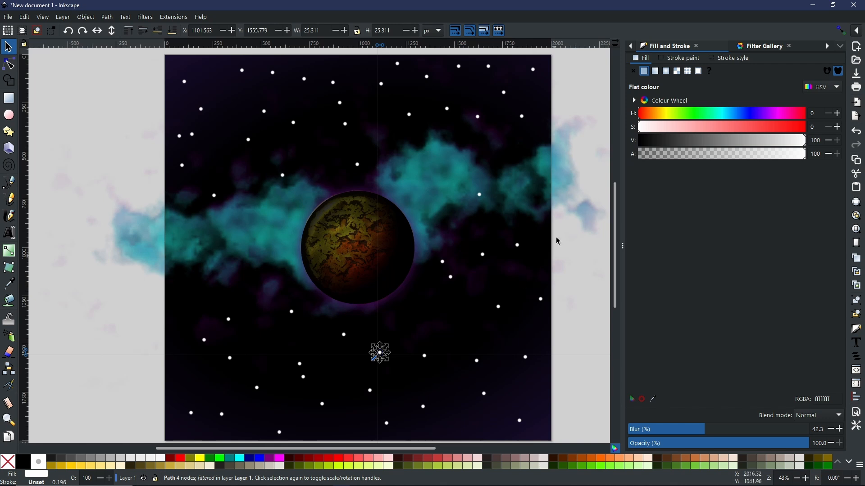
Shrink the star nearest the page's upper-right corner to about 10 px wide and raise its blur to 79%
click(534, 71)
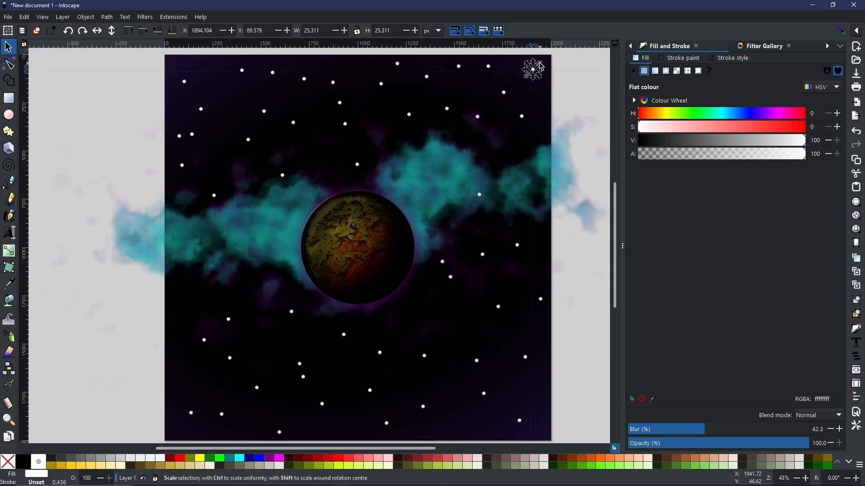
drag(541, 66, 464, 228)
scroll(536, 72, up, 8)
drag(438, 171, 413, 187)
click(415, 191)
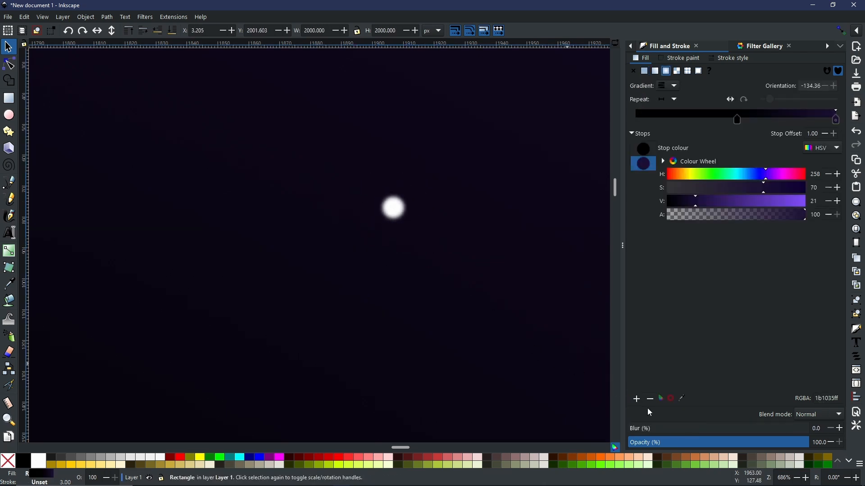
click(402, 222)
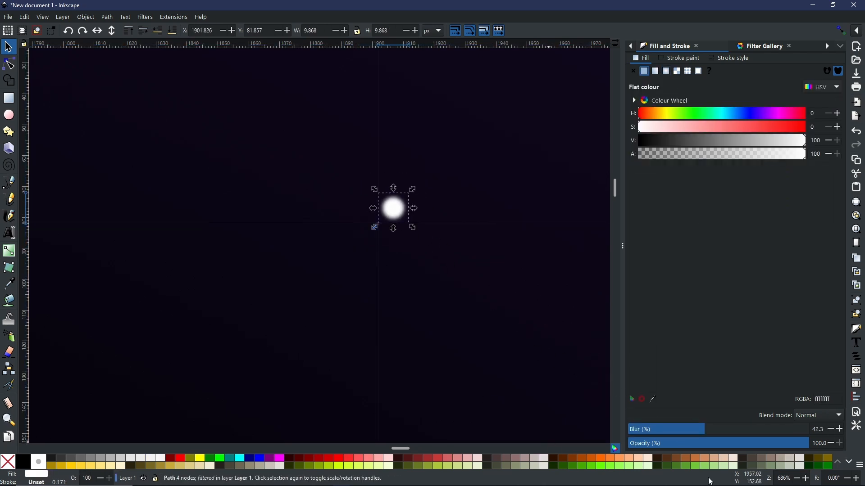
mouse_move(731, 431)
mouse_down()
mouse_move(770, 435)
mouse_move(771, 443)
mouse_up()
ctrl+scroll(491, 308, down, 3)
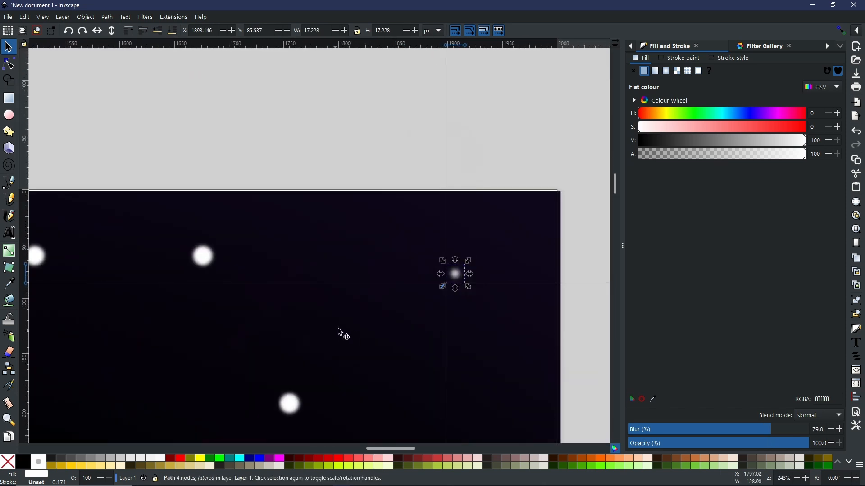
Shrink the two closest stars below the upper-right corner star to different smaller sizes
drag(339, 329, 484, 148)
click(435, 229)
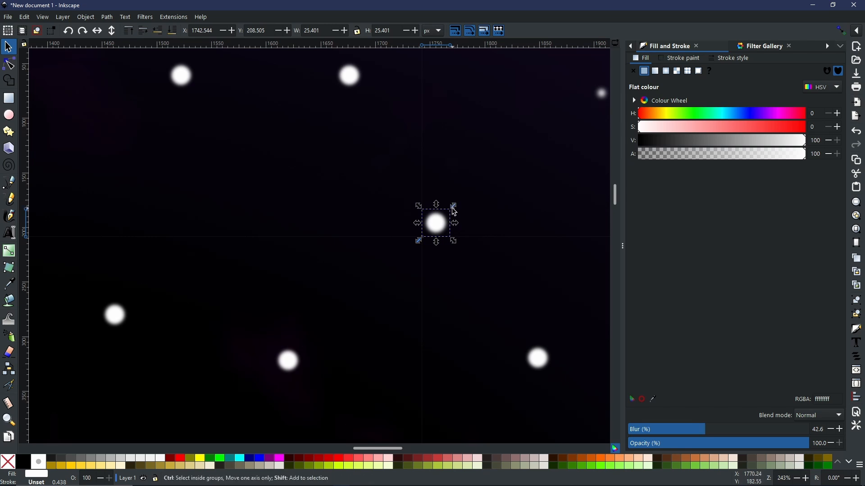
drag(455, 212, 446, 222)
click(537, 358)
drag(555, 375, 544, 364)
Shrink more of the stars in the page's upper-right area to varied small sizes
click(290, 362)
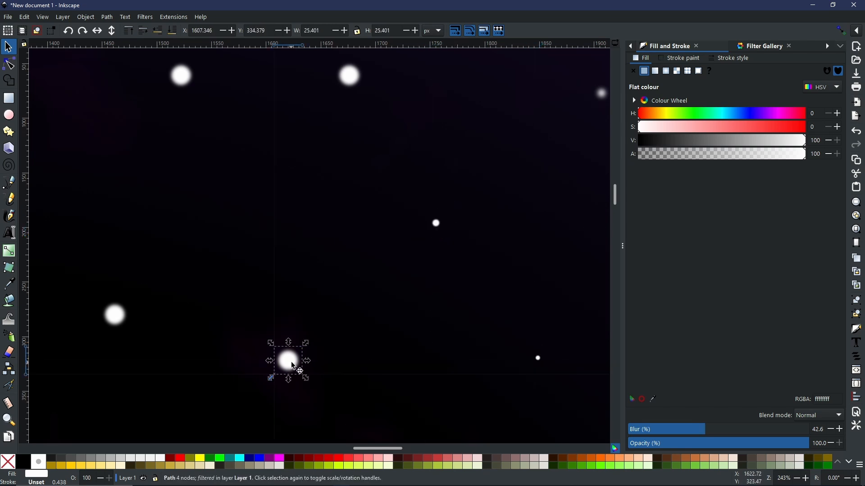
mouse_move(305, 377)
mouse_down()
mouse_move(299, 261)
mouse_move(321, 339)
mouse_move(127, 234)
mouse_move(234, 222)
mouse_up()
key(space)
key(space)
key(space)
key(space)
key(space)
key(space)
scroll(299, 261, down, 10)
key(space)
key(space)
scroll(234, 223, up, 7)
scroll(234, 223, down, 3)
Scale down three stars along the page's upper edge, right of centre, each around its own centre
click(448, 88)
drag(469, 108, 460, 99)
click(283, 89)
drag(304, 109, 292, 99)
click(100, 148)
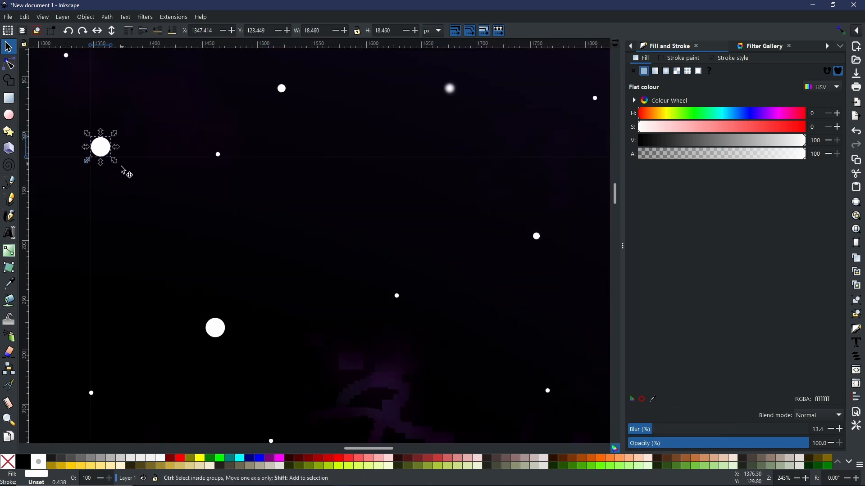
drag(120, 167, 109, 156)
Shrink three more stars between the page's upper edge and the nebula, just right of centre
click(215, 328)
scroll(374, 315, down, 8)
drag(324, 186, 313, 175)
click(90, 199)
drag(72, 217, 83, 208)
scroll(398, 271, up, 5)
click(266, 154)
drag(281, 170, 276, 164)
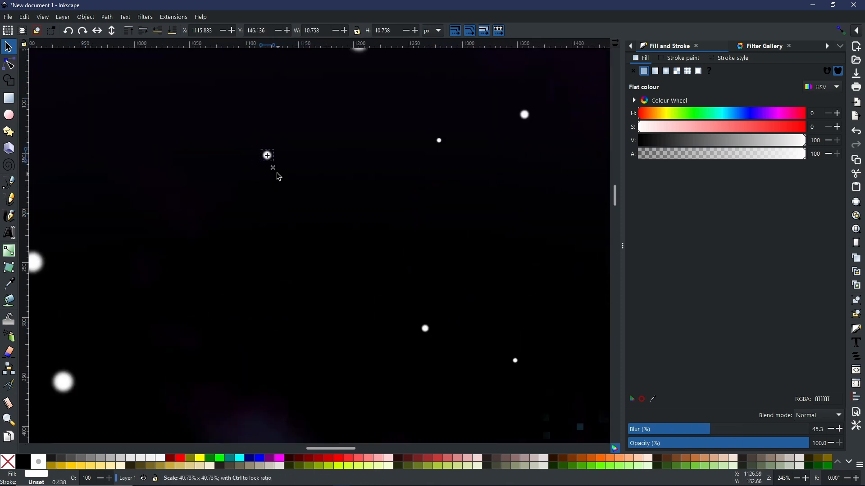
Shrink two stars in the sky above the planet and set the blur of the upper one to 53.5%
click(63, 383)
drag(79, 397, 74, 393)
scroll(437, 235, down, 4)
click(285, 133)
drag(294, 139, 290, 136)
click(725, 430)
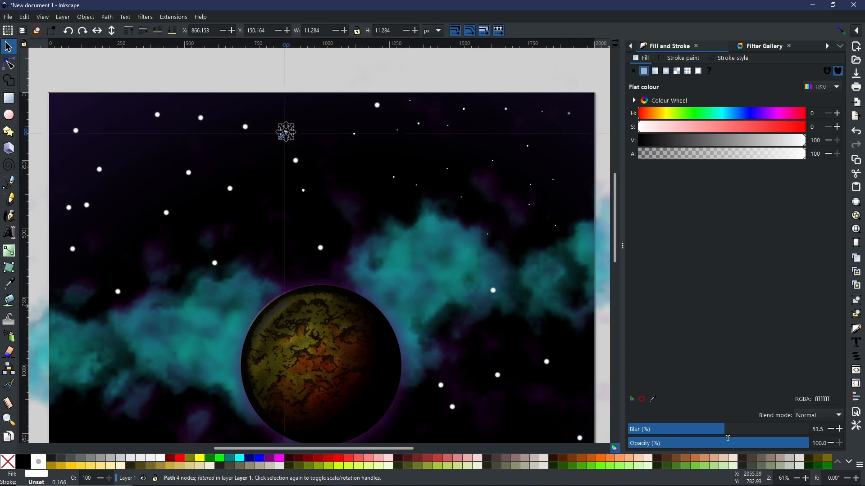
Increase the blur of the neighbouring star left of centre near the upper edge and scale it down
scroll(242, 126, up, 3)
click(249, 127)
drag(723, 430, 765, 431)
drag(267, 146, 257, 136)
Shrink further stars in the sky above the left nebula cloud to varied sizes
click(125, 102)
click(208, 302)
click(415, 307)
drag(425, 318, 421, 314)
click(90, 257)
drag(106, 272, 102, 269)
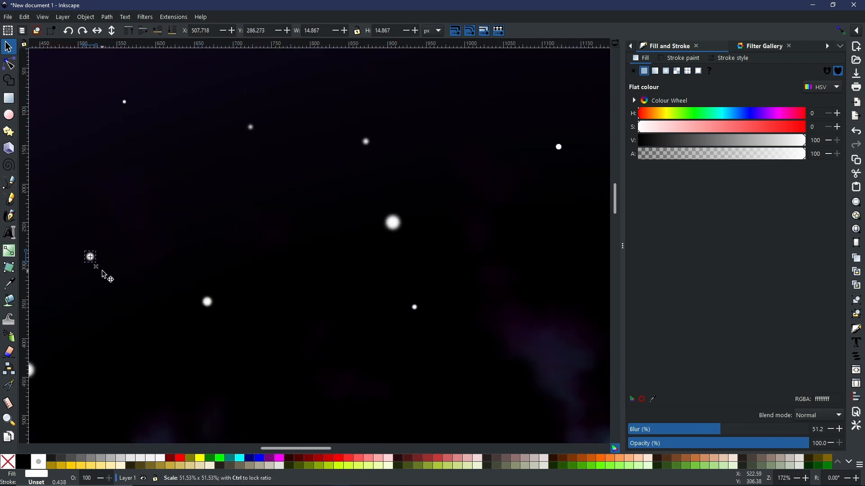
Shrink stars near the page's left edge, down to about 7 px for the one over the left nebula cloud
scroll(315, 261, left, 10)
click(359, 247)
click(395, 147)
drag(374, 262, 348, 259)
scroll(349, 260, down, 3)
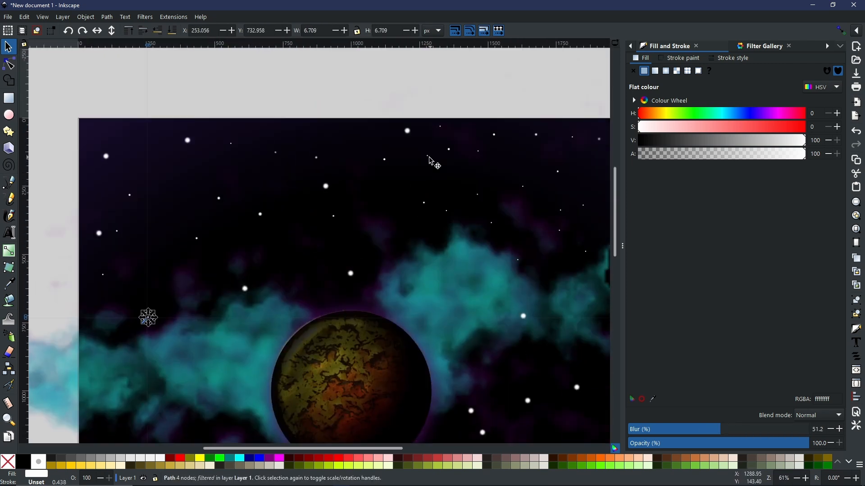
Scale down the star near the page's upper edge, slightly right of the planet
click(428, 156)
drag(442, 165, 439, 163)
scroll(430, 157, up, 4)
Shrink the star in the dark area to the planet's lower right
mouse_move(427, 158)
mouse_down()
mouse_move(496, 369)
mouse_move(419, 182)
mouse_move(315, 127)
mouse_move(145, 150)
mouse_move(510, 170)
mouse_move(539, 63)
mouse_up()
key(space)
key(space)
key(space)
key(space)
scroll(539, 63, down, 4)
scroll(388, 325, up, 4)
click(453, 135)
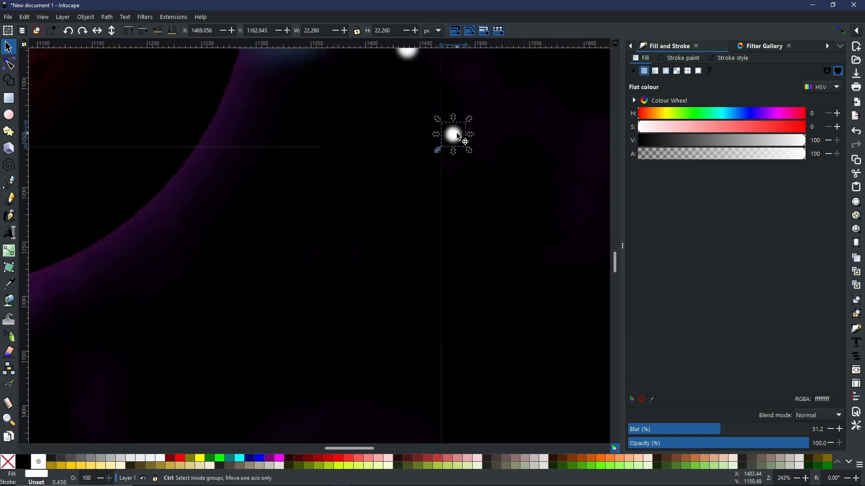
drag(465, 147, 459, 140)
Shrink the stars in the page's lower-left area, making the leftmost one about 10 px wide
mouse_move(453, 135)
mouse_down()
mouse_move(663, 463)
mouse_move(326, 421)
mouse_move(260, 237)
mouse_move(299, 54)
mouse_move(135, 144)
mouse_move(518, 250)
mouse_move(190, 66)
mouse_move(382, 419)
mouse_move(225, 83)
mouse_up()
key(space)
key(space)
key(space)
key(space)
key(space)
key(space)
click(272, 322)
drag(291, 342, 281, 333)
click(269, 213)
drag(289, 233, 278, 222)
click(125, 110)
drag(144, 130, 135, 120)
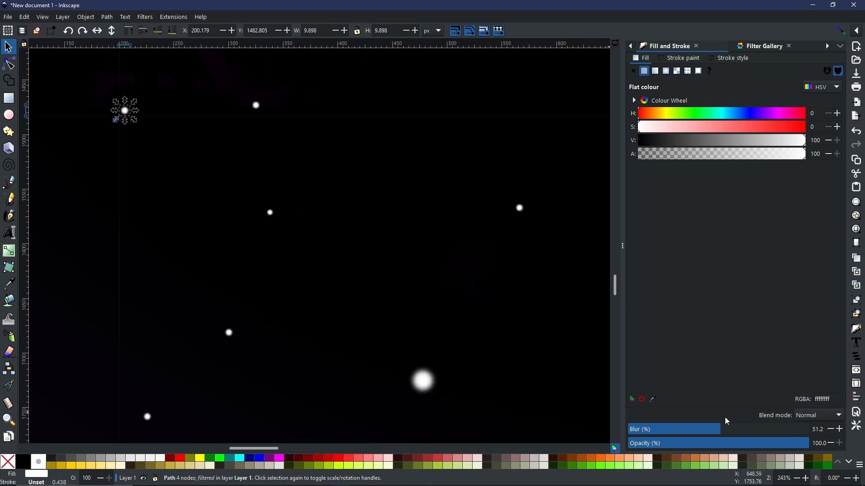
Shrink the larger stars in the dark area below the planet, making the one directly beneath it about 15 px wide
click(698, 429)
click(422, 381)
drag(442, 401, 433, 392)
scroll(83, 384, down, 2)
click(384, 351)
click(173, 190)
click(498, 232)
drag(510, 220, 505, 225)
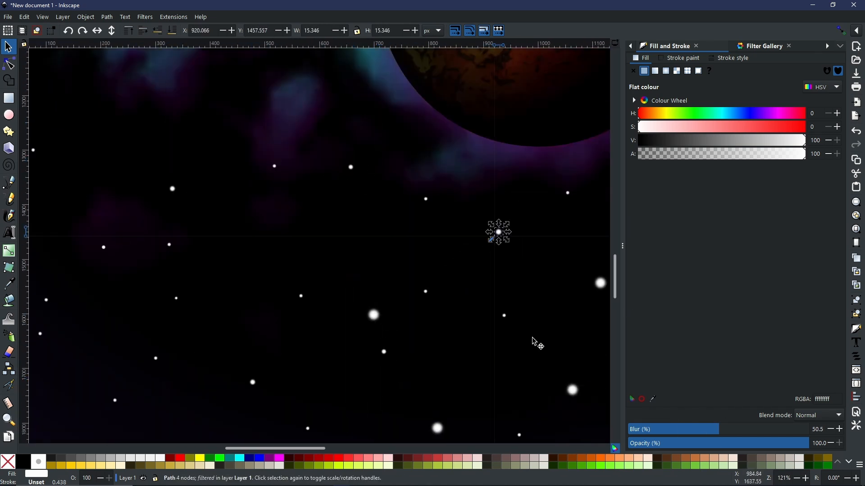
Scale down two more of the larger stars in the dark area below and to the right of the planet
drag(534, 343, 381, 195)
click(220, 166)
click(465, 334)
drag(477, 322, 473, 327)
click(573, 143)
drag(584, 132, 579, 137)
Shrink three stars near the page's lower-right corner, making the first one about 14 px wide
drag(580, 137, 194, 94)
click(359, 204)
drag(369, 193, 363, 200)
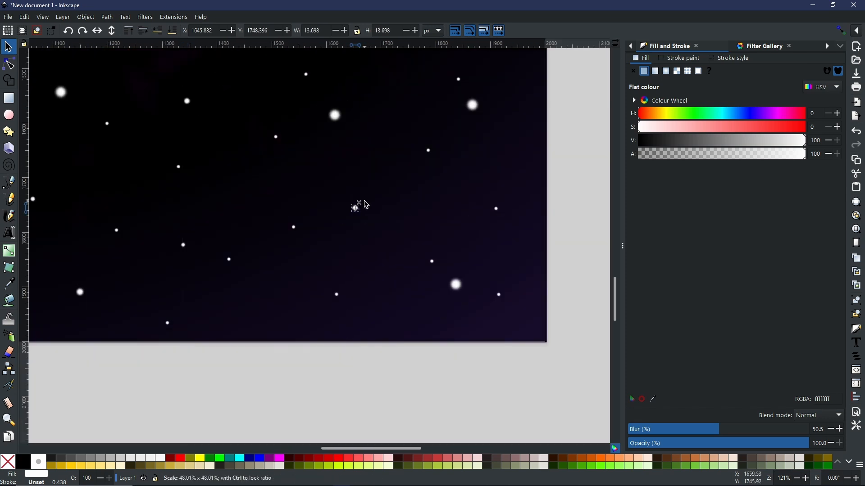
click(473, 104)
drag(483, 94, 480, 98)
click(456, 283)
drag(466, 273, 462, 278)
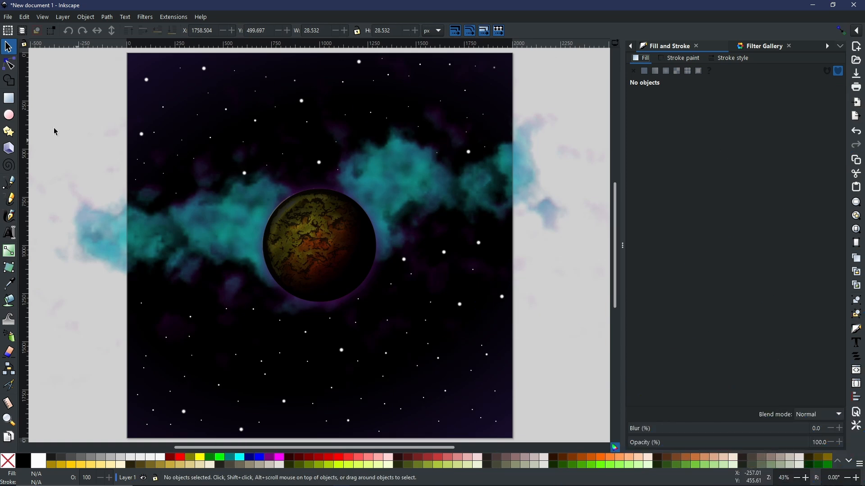
Draw a white circle about 19 px wide in the dark sky near the page's upper-right corner
click(10, 116)
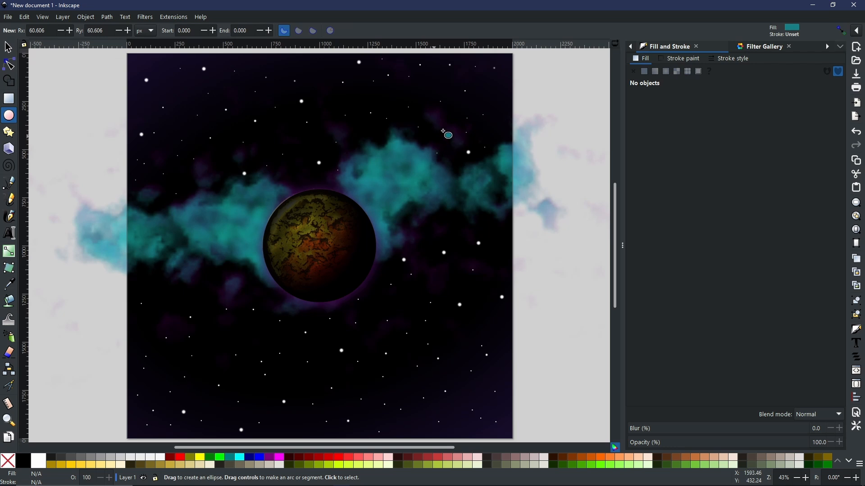
key(ctrl)
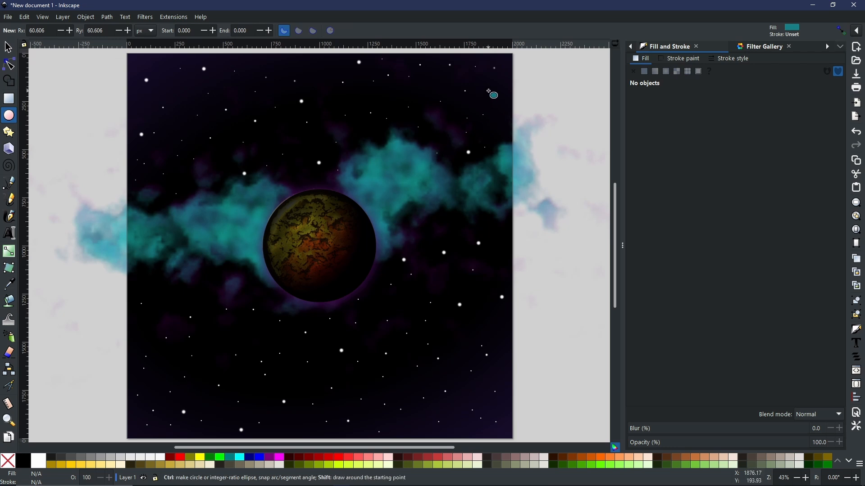
drag(489, 91, 488, 92)
scroll(487, 91, up, 5)
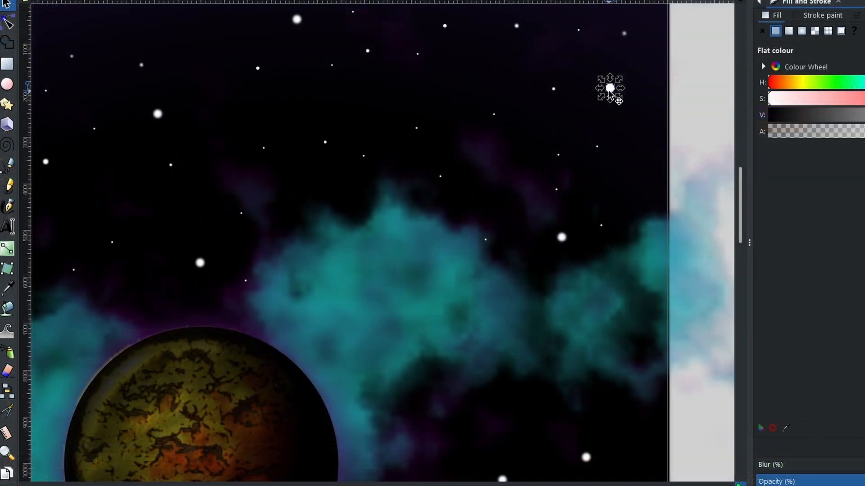
Move the new white circle to the dark area just off the planet's lower-right edge
drag(609, 89, 347, 188)
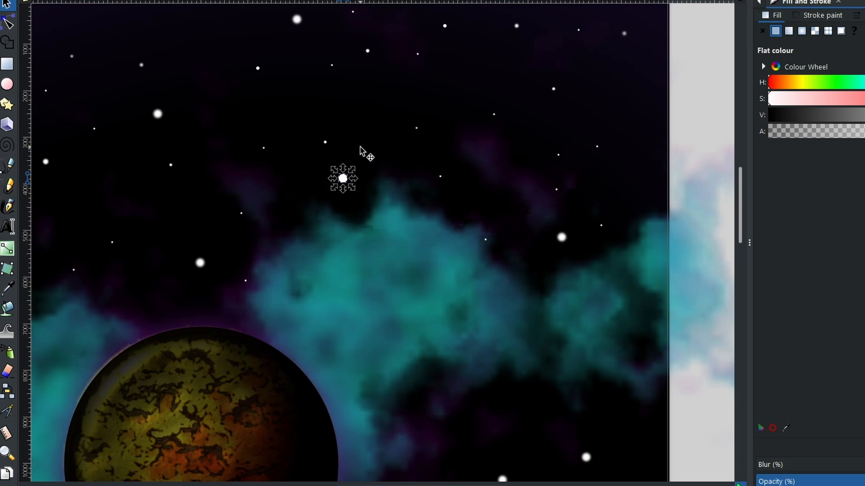
scroll(562, 64, up, 5)
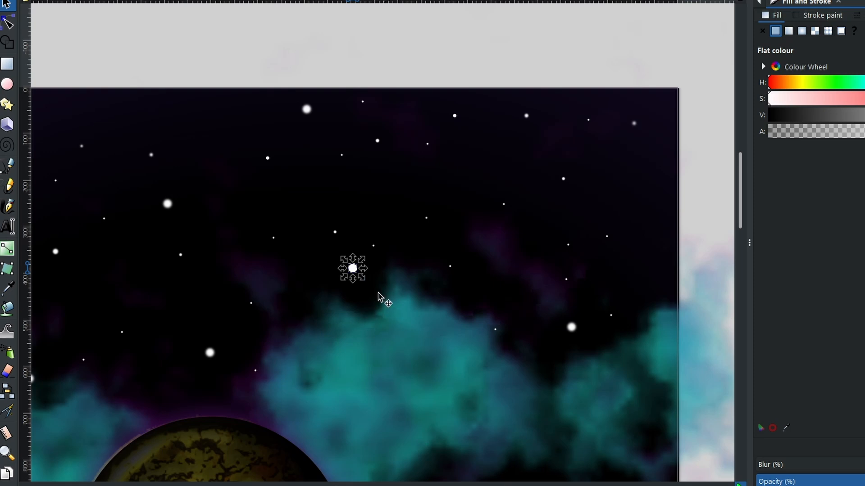
drag(353, 268, 136, 310)
scroll(136, 401, down, 10)
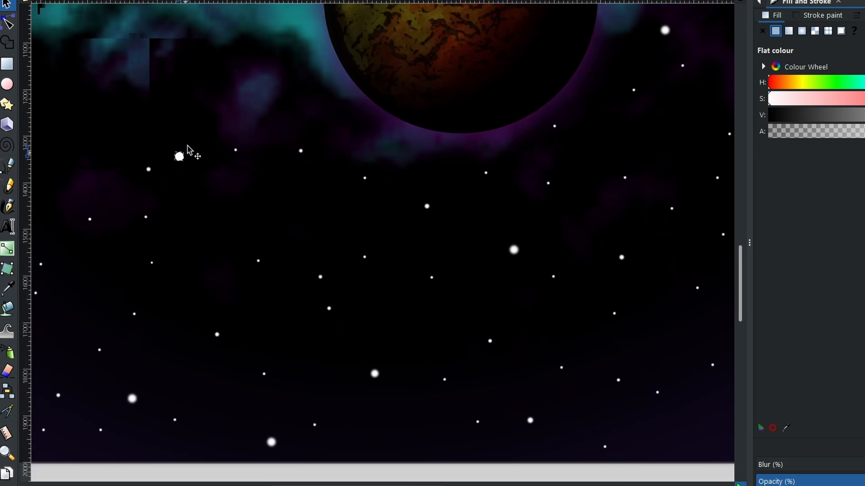
drag(182, 155, 67, 122)
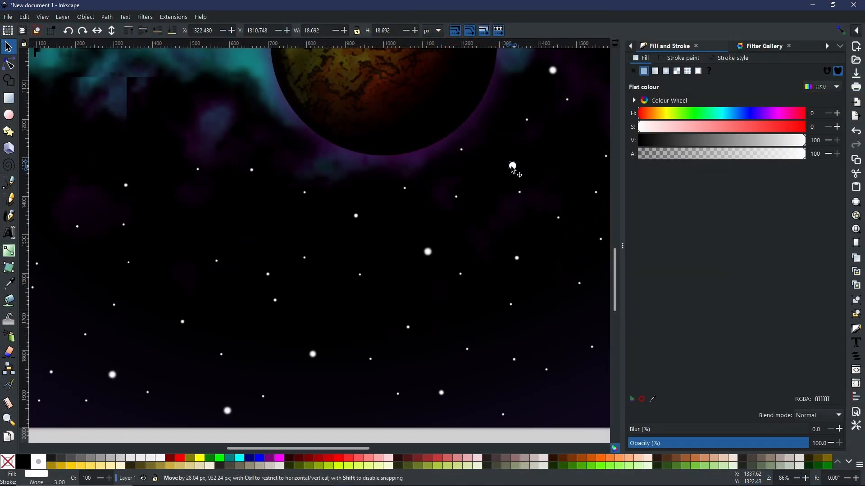
drag(514, 170, 500, 161)
scroll(465, 188, up, 1)
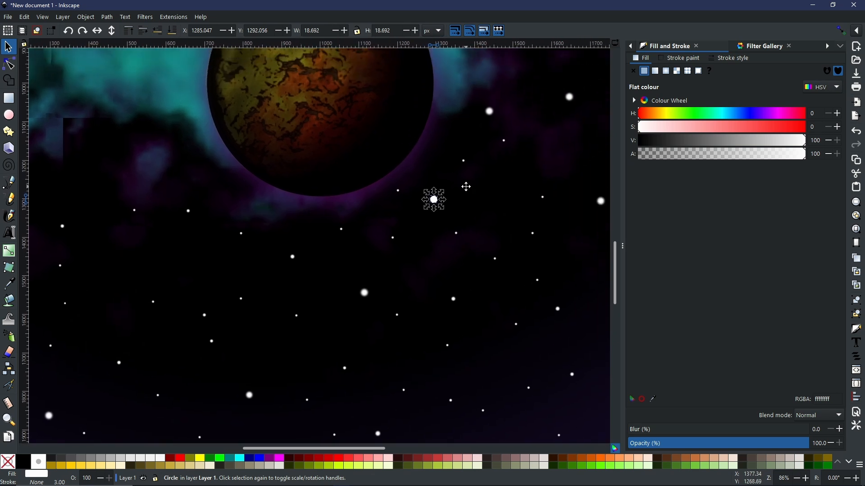
scroll(444, 200, up, 1)
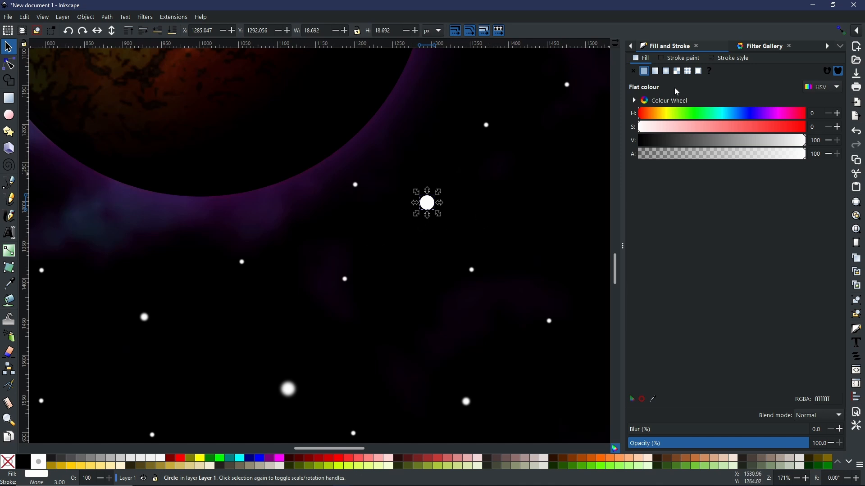
Find the Ink Bleed filter by searching for "ink" and apply it to the white circle
click(765, 46)
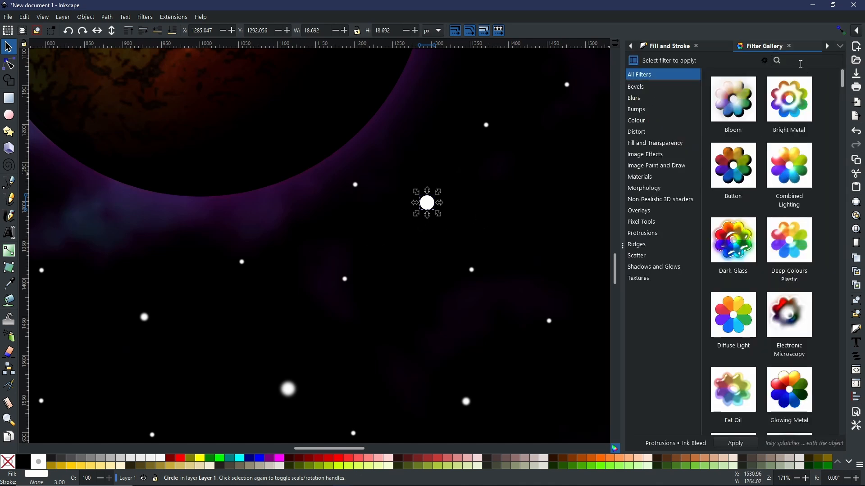
click(797, 60)
text(ink)
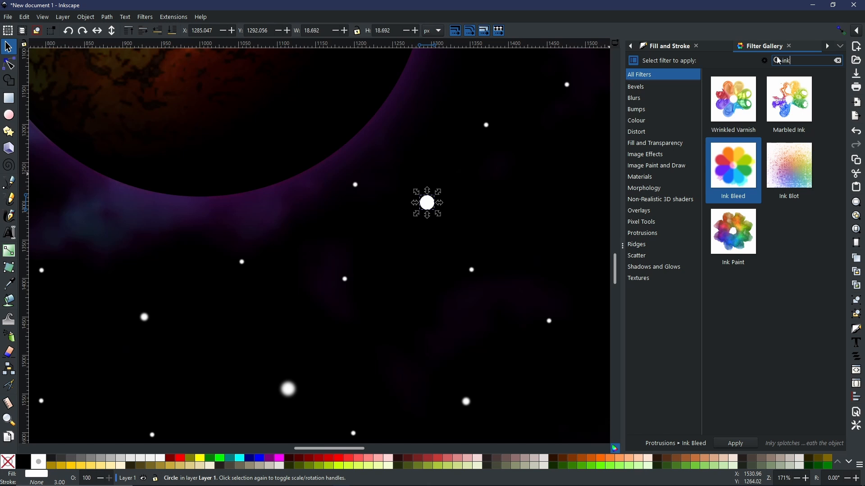
click(745, 192)
click(735, 443)
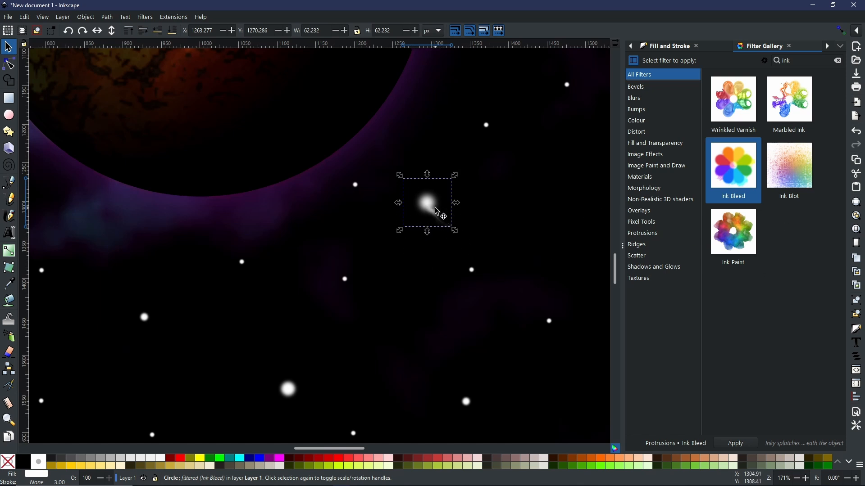
scroll(421, 208, up, 2)
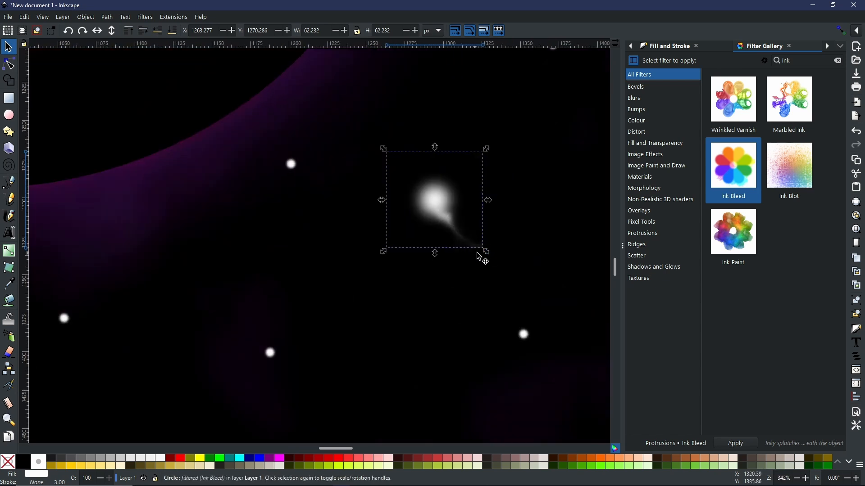
scroll(471, 234, down, 2)
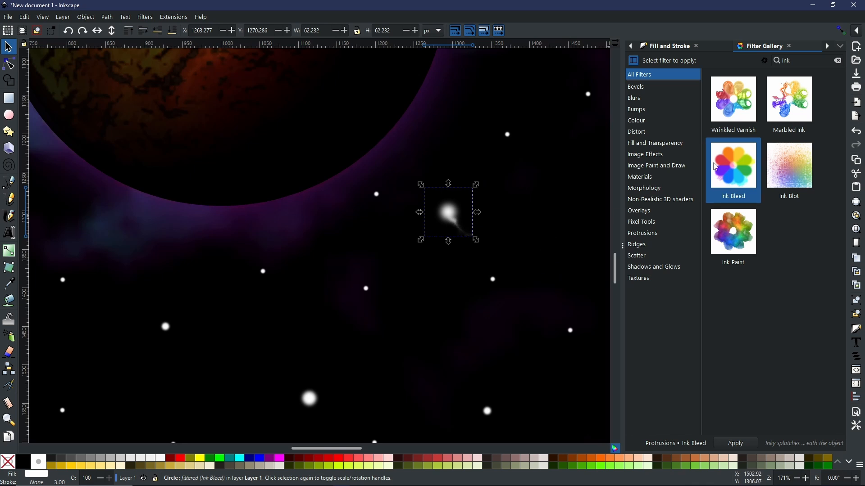
Lower the circle's blur to 60.2% and apply Ink Bleed a second time, undoing one extra application
click(680, 46)
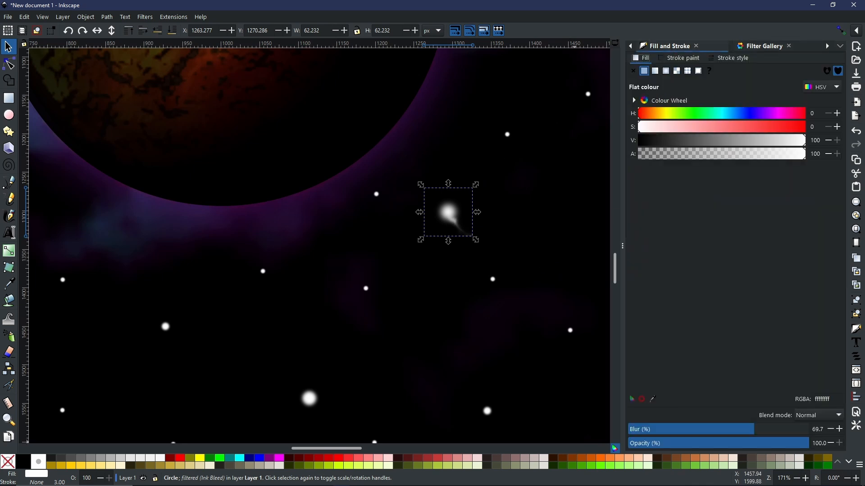
drag(757, 433, 725, 429)
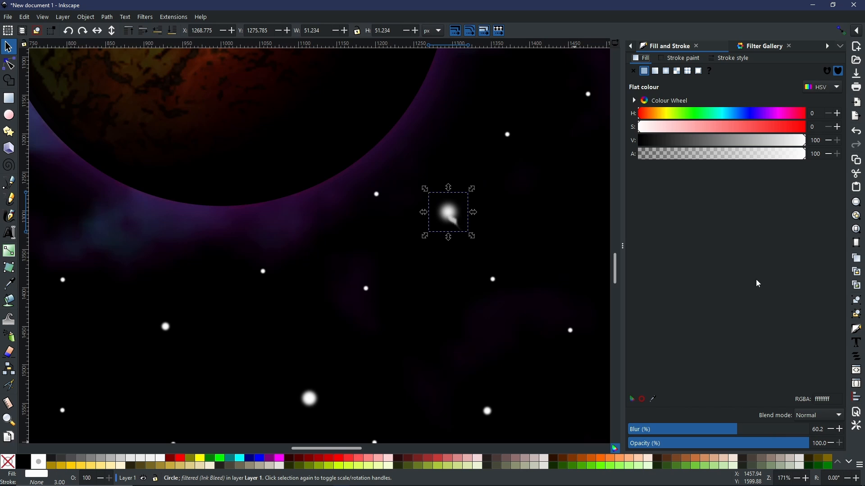
click(768, 47)
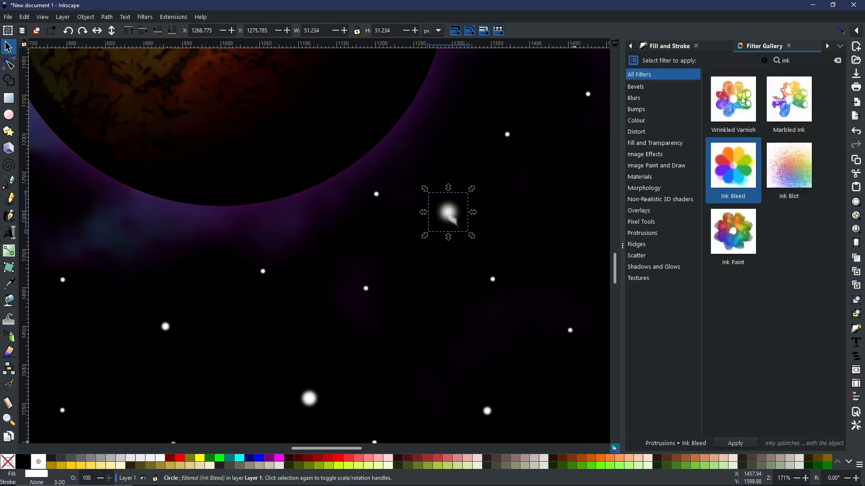
double_click(725, 180)
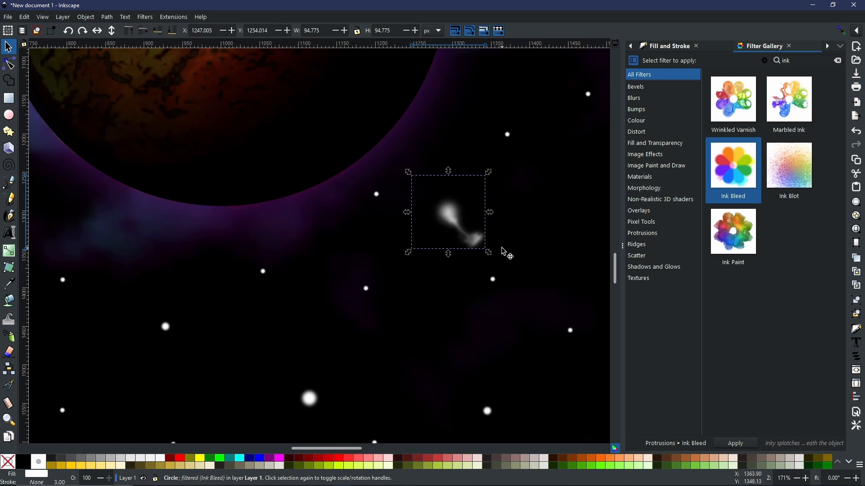
double_click(736, 186)
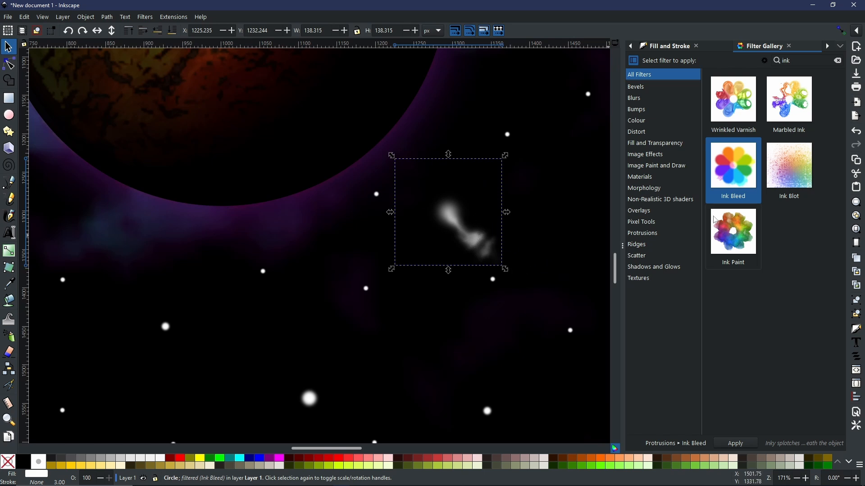
key(ctrl+z)
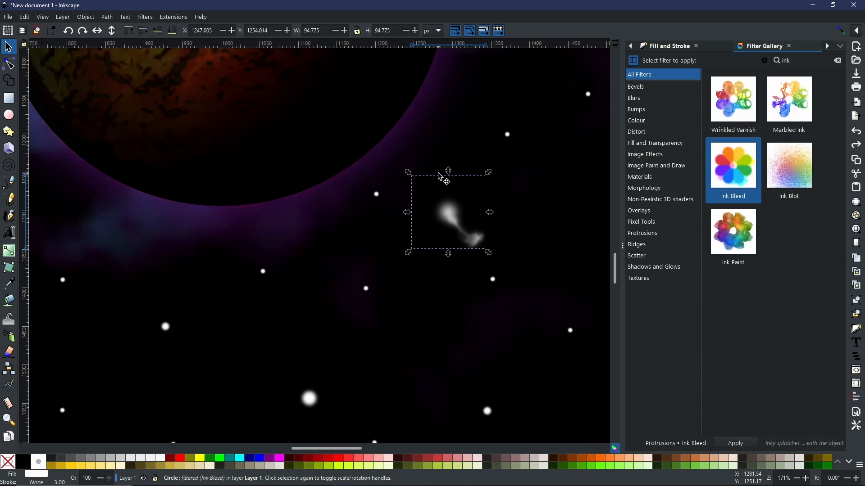
Recolour the Ink Bleed wisp with a dark purple sampled from the nebula glow below the planet
key(d)
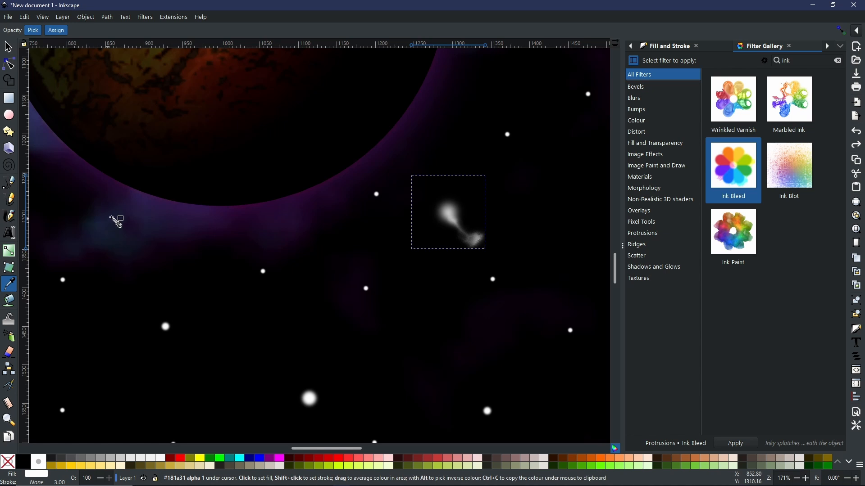
click(138, 213)
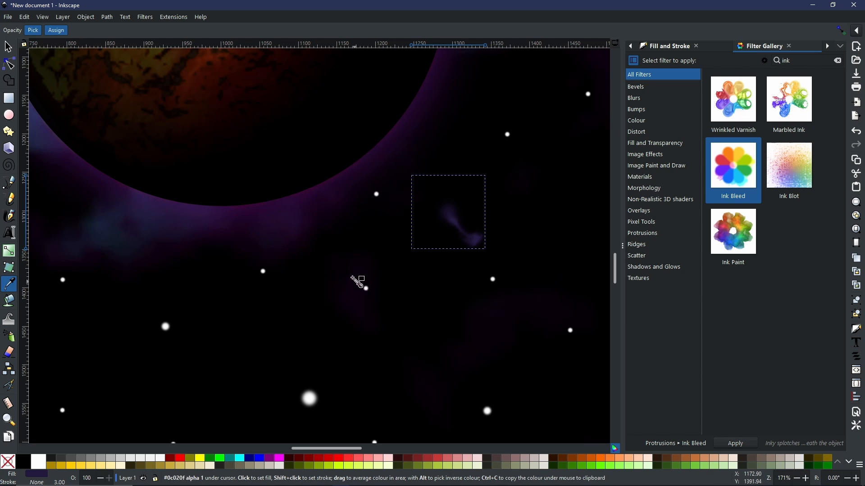
click(362, 279)
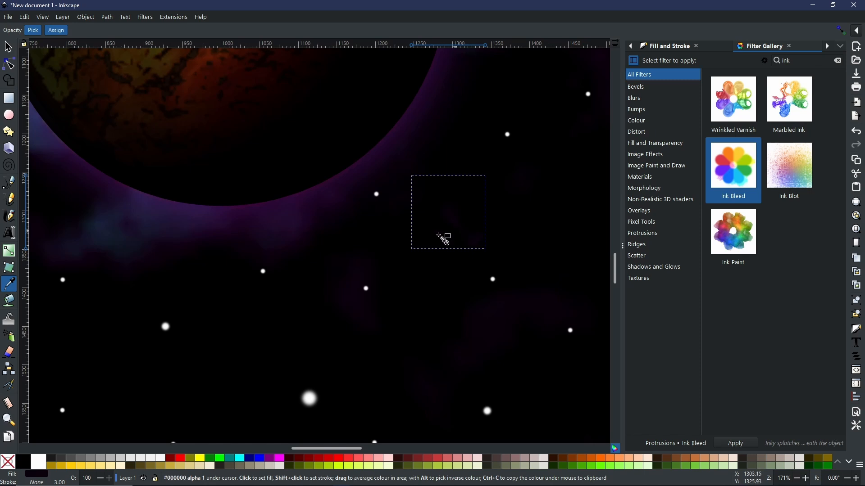
click(297, 232)
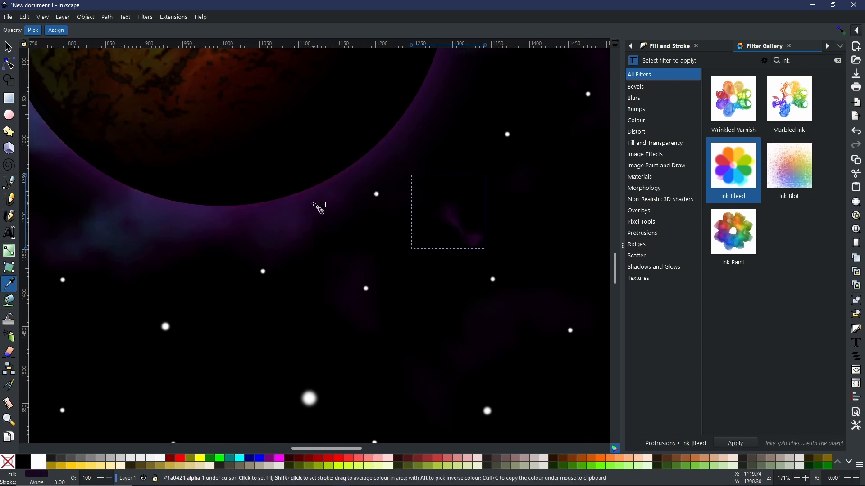
drag(287, 226, 288, 226)
Draw a white circle about 14 px wide beside the purple wisp and place it over the wisp's upper end
click(9, 116)
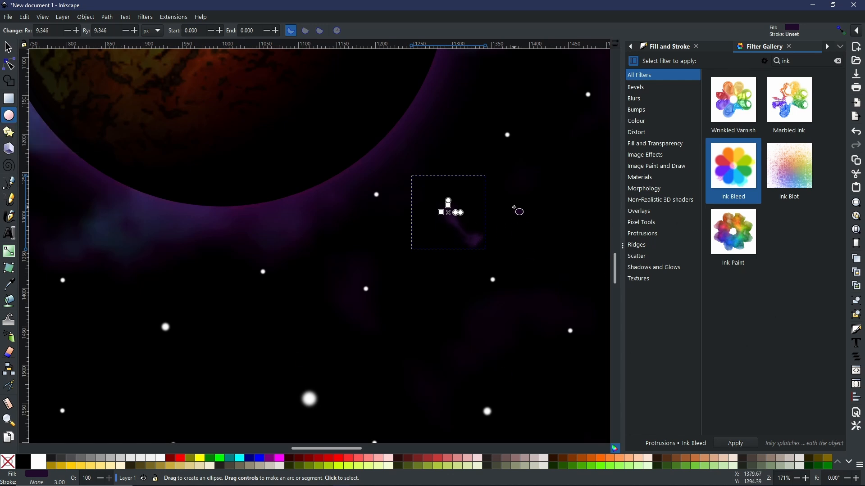
drag(514, 207, 520, 215)
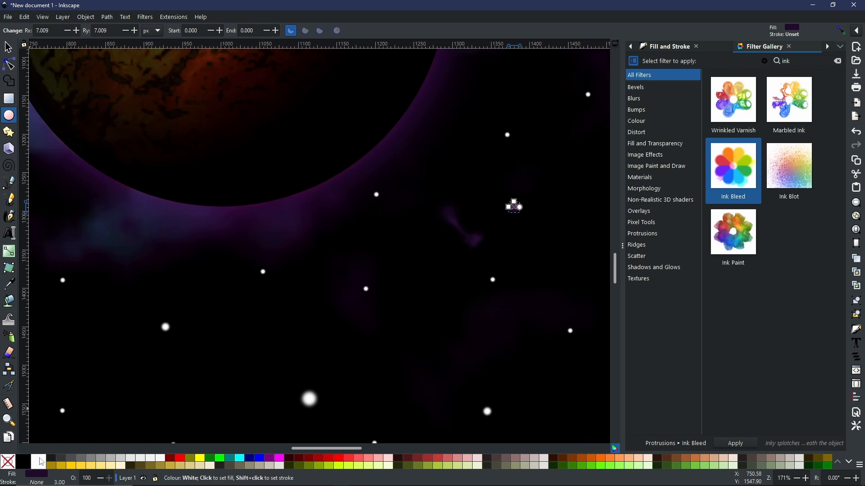
click(38, 461)
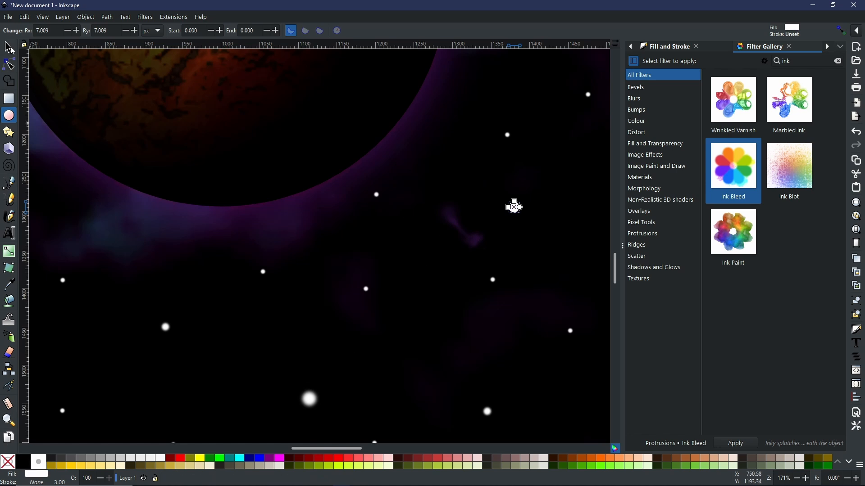
key(s)
drag(512, 214, 452, 217)
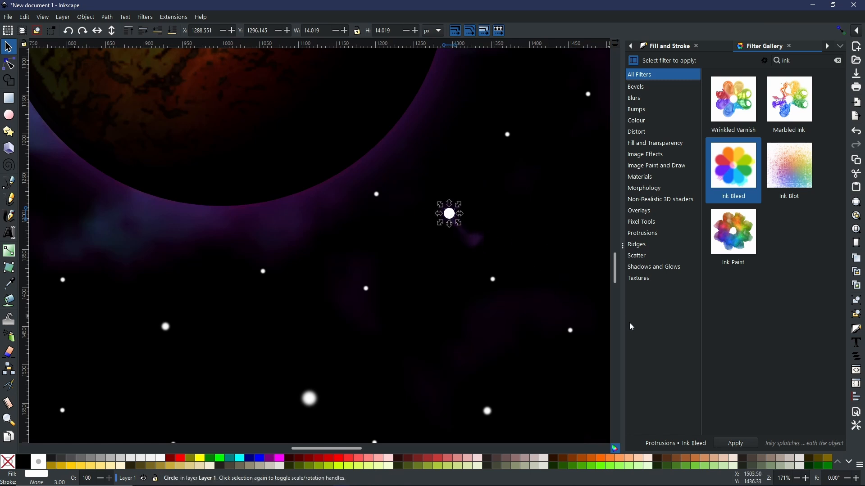
Blur the white circle by 73.3%, shrink it to about 23 px wide and centre it on the purple wisp
click(670, 46)
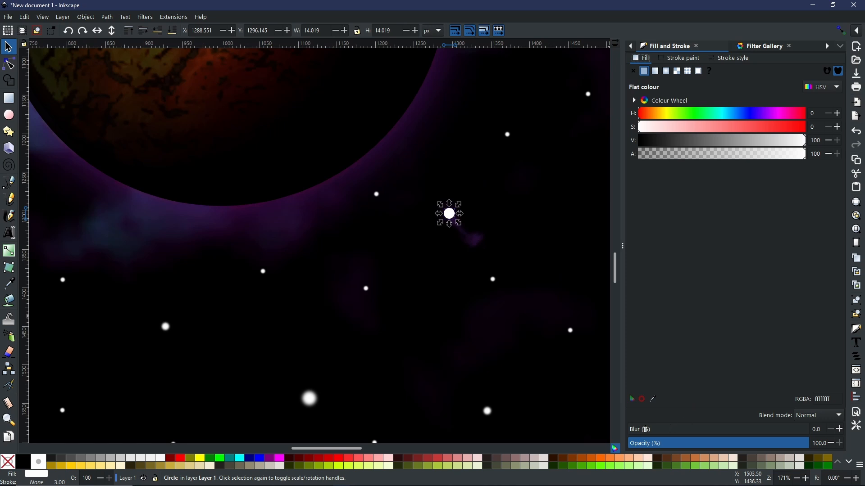
drag(645, 429, 761, 443)
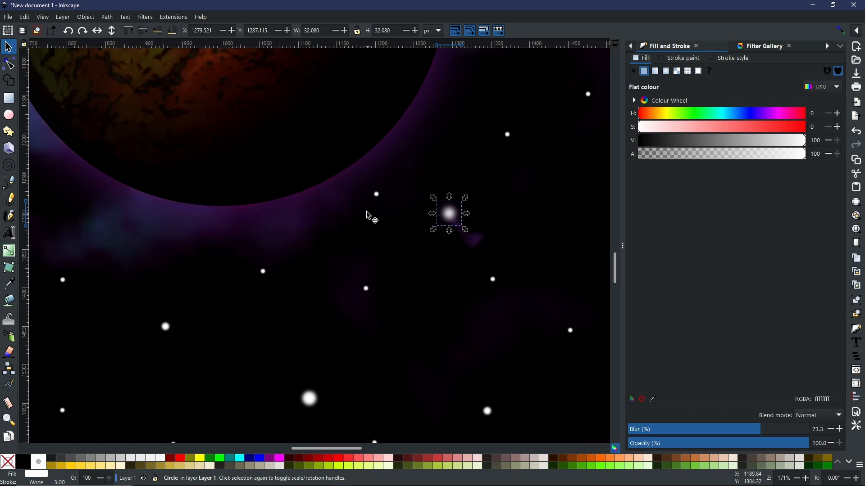
mouse_move(465, 229)
mouse_down()
mouse_move(457, 218)
mouse_move(463, 227)
mouse_up()
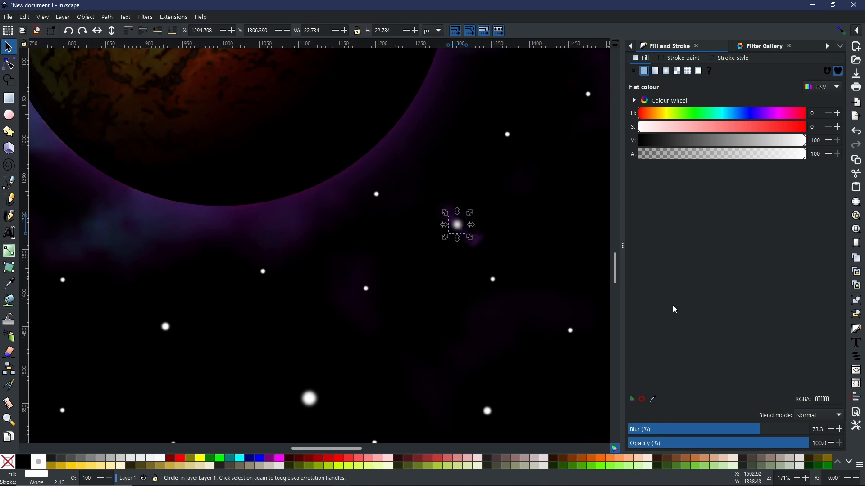
scroll(557, 274, down, 2)
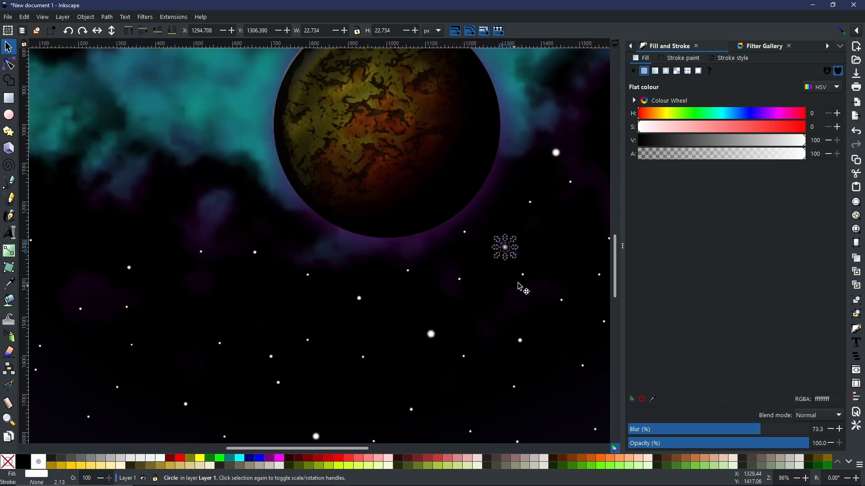
Draw a small circle in the dark area below the nebula's left part and turn it into an Ink Bleed wisp
click(557, 270)
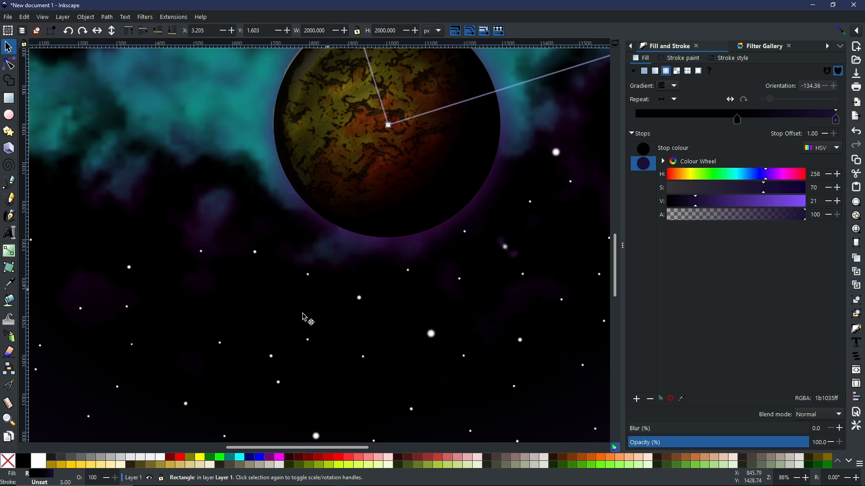
drag(144, 187, 112, 351)
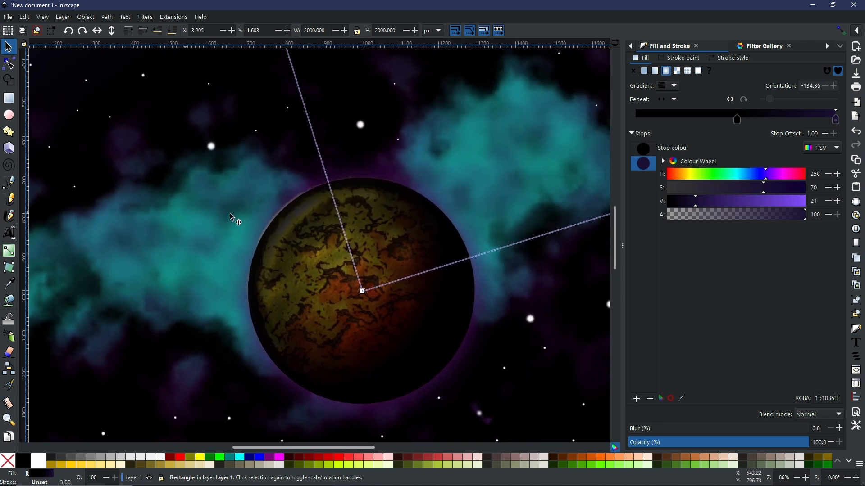
mouse_move(206, 317)
mouse_down()
mouse_move(249, 288)
mouse_move(394, 143)
mouse_move(304, 87)
mouse_up()
key(e)
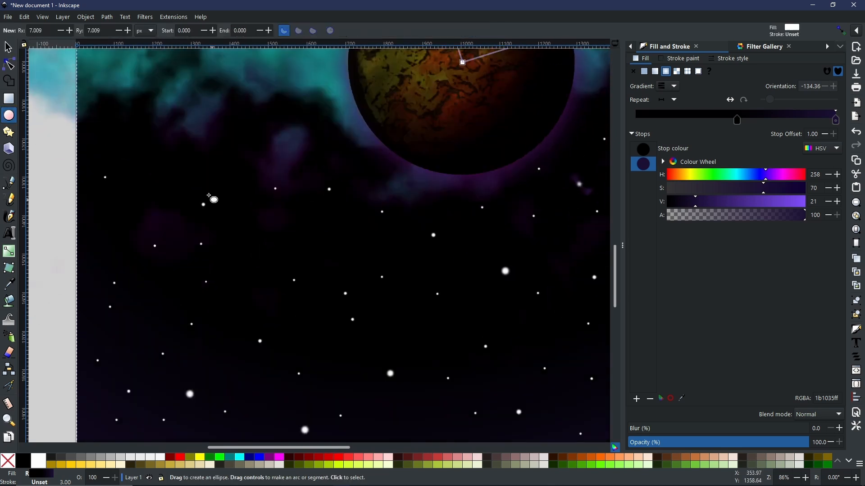
drag(176, 172, 182, 178)
key(s)
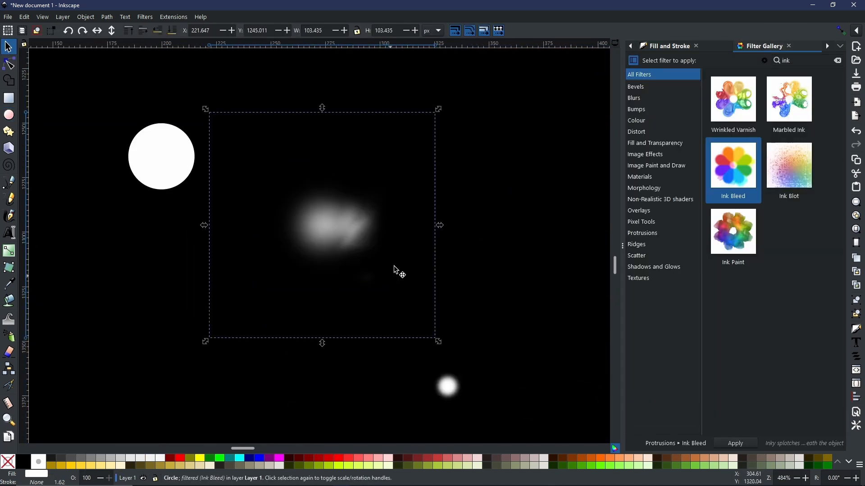
Recolour the new wisp with dark purple sampled from the nebula and centre a small white circle blurred by 78.2% on it
scroll(249, 315, down, 2)
key(d)
click(316, 150)
click(375, 111)
key(s)
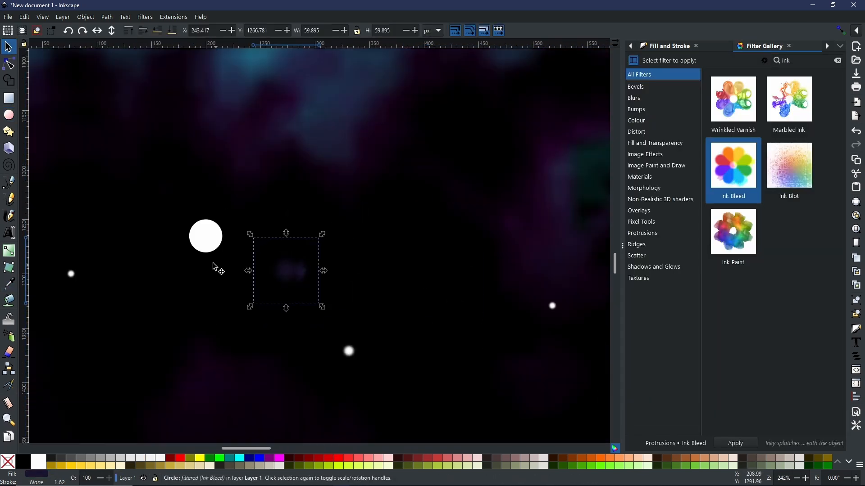
drag(205, 229, 255, 261)
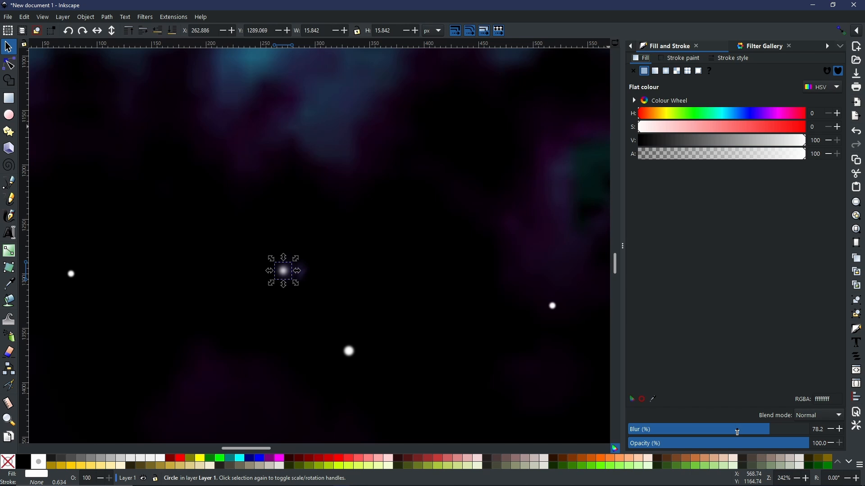
Draw a small circle above the planet near the nebula's right part and apply Ink Bleed to it
scroll(264, 427, down, 3)
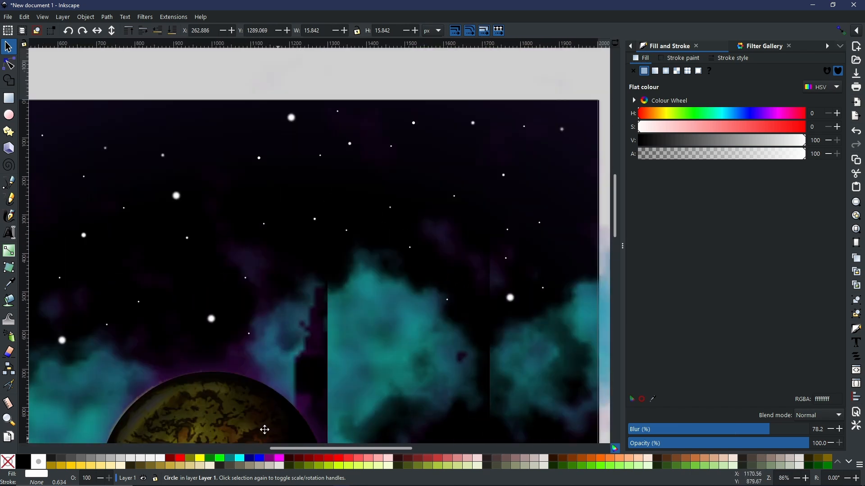
scroll(316, 249, up, 3)
key(e)
drag(301, 223, 313, 236)
click(764, 47)
click(735, 442)
Place a small white circle over the wisp above the planet and blur it into a soft glow
mouse_move(260, 207)
mouse_down()
mouse_move(247, 219)
mouse_move(308, 231)
mouse_move(317, 223)
mouse_move(341, 240)
mouse_up()
click(38, 462)
key(s)
click(724, 429)
Create another Ink Bleed wisp from a circle above the nebula's left part and recolour it with a sampled nebula colour
scroll(311, 234, down, 3)
click(231, 63)
key(e)
click(764, 47)
click(735, 442)
scroll(349, 240, up, 4)
key(d)
click(419, 276)
Place a white circle about 12 px wide over the wisp above the nebula's left part and blur it strongly
click(38, 462)
drag(261, 206, 306, 228)
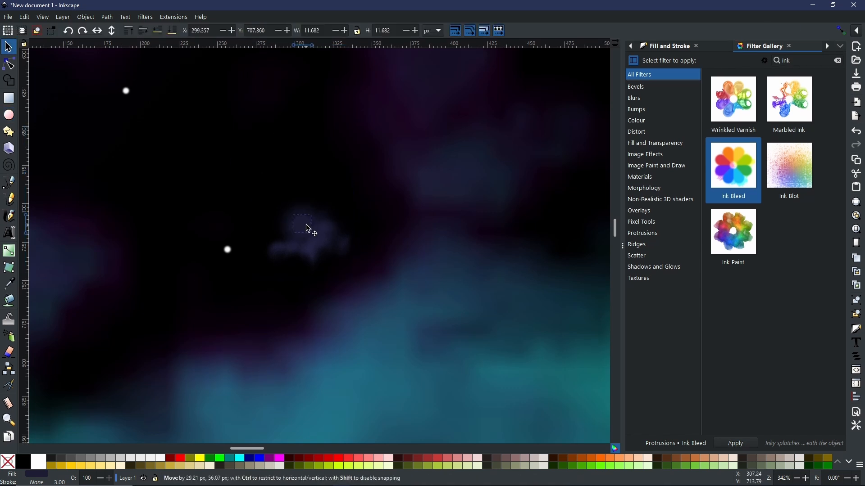
click(766, 429)
scroll(542, 261, down, 6)
click(541, 261)
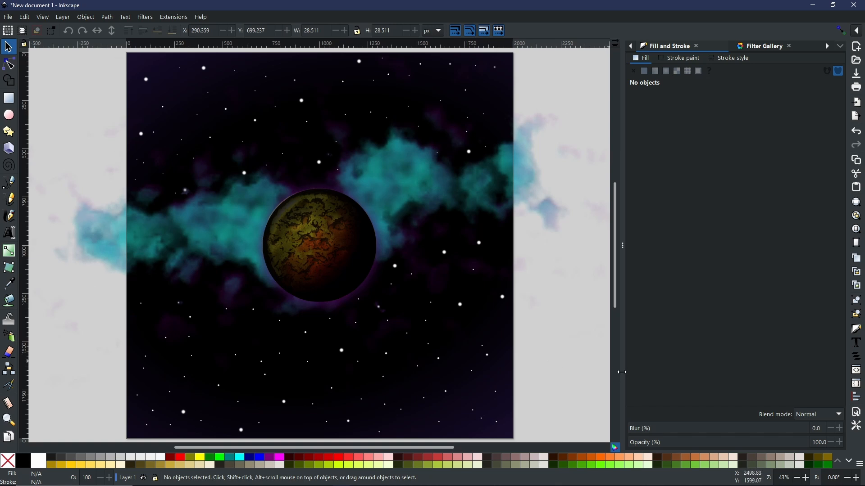
Draw a white circle about 625 px wide beside the artwork and convert it to a path
drag(596, 358, 417, 251)
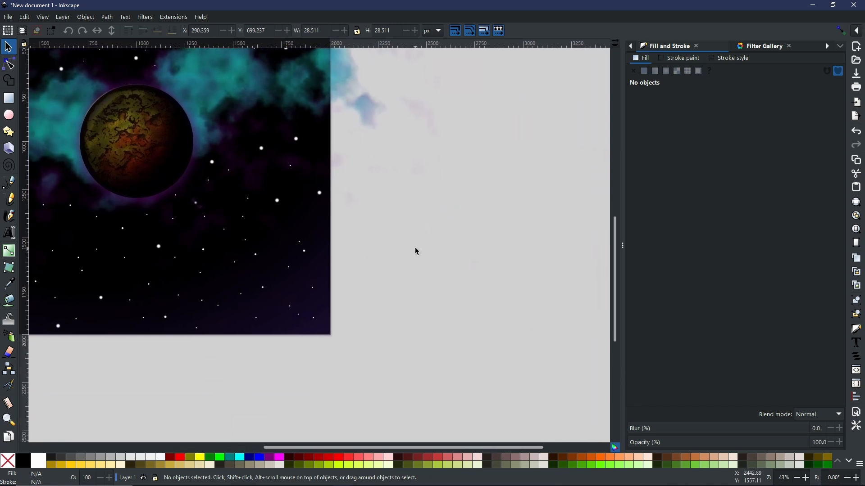
click(9, 116)
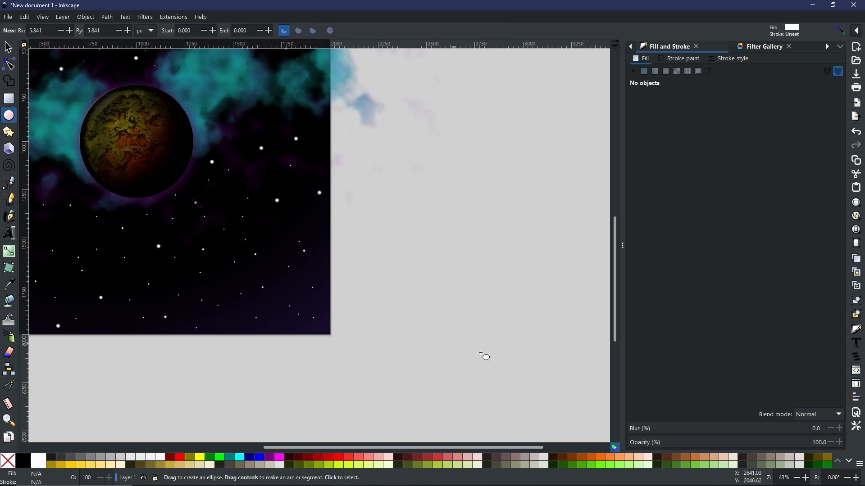
mouse_move(396, 252)
mouse_down()
mouse_move(478, 348)
mouse_move(462, 331)
mouse_up()
drag(529, 331, 418, 331)
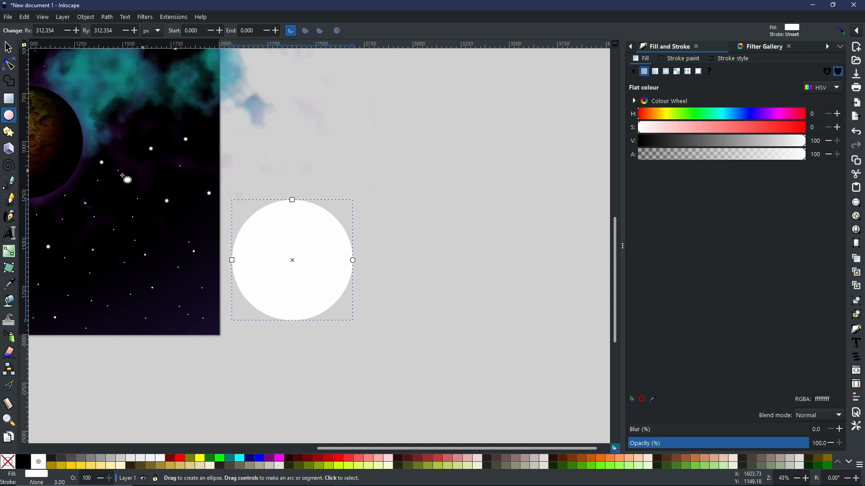
click(108, 18)
click(119, 29)
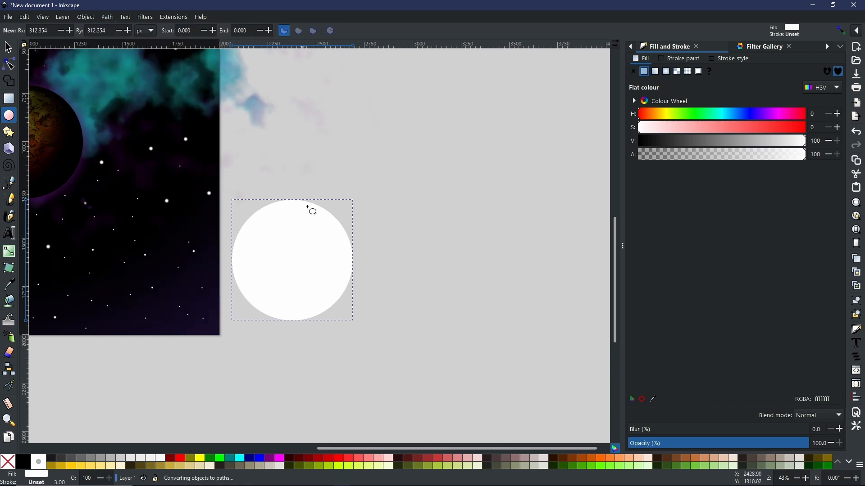
Stretch the circle's right node into a tail about 5200 px long and turn its handles horizontal for a sharp taper
click(9, 64)
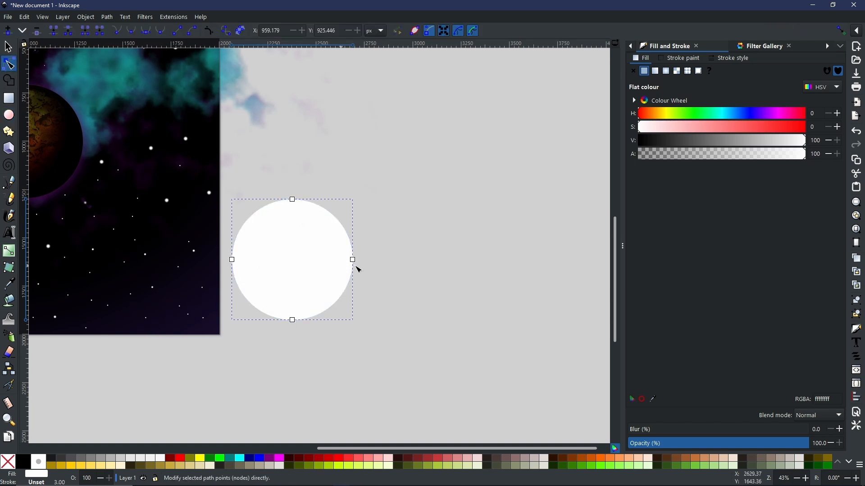
scroll(478, 332, right, 4)
scroll(479, 332, down, 1)
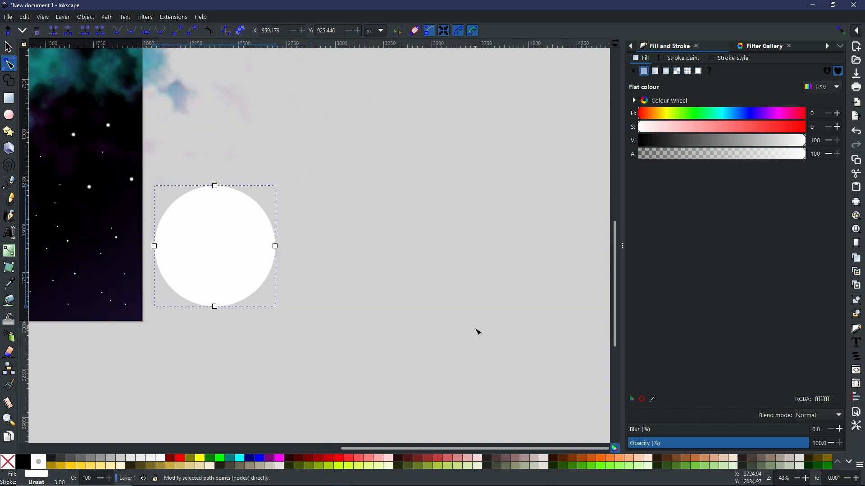
scroll(550, 389, right, 4)
scroll(550, 389, down, 1)
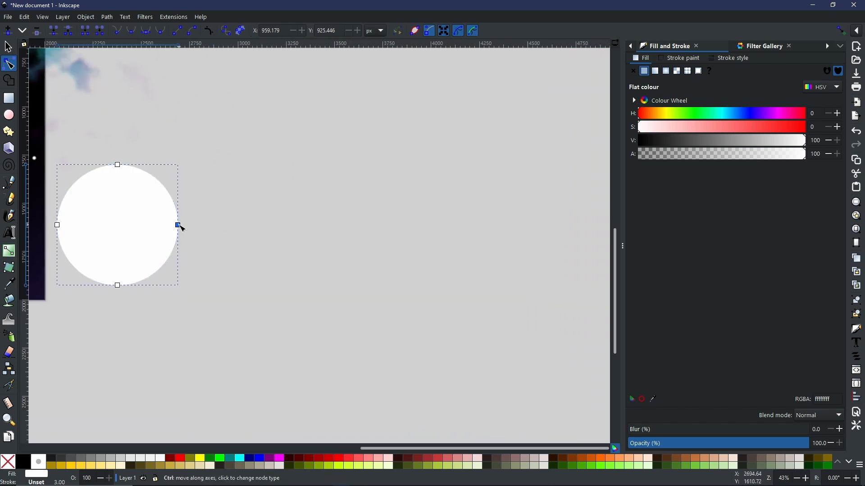
drag(180, 225, 621, 238)
scroll(408, 287, down, 5)
scroll(364, 297, up, 3)
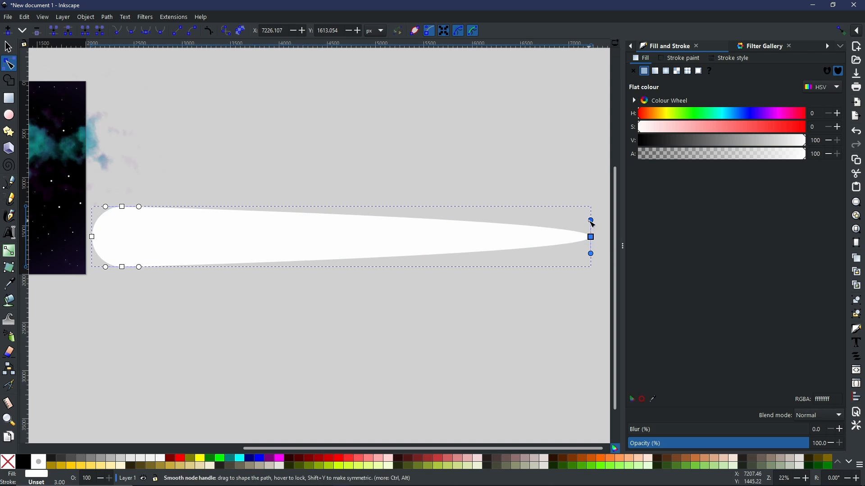
drag(593, 222, 525, 246)
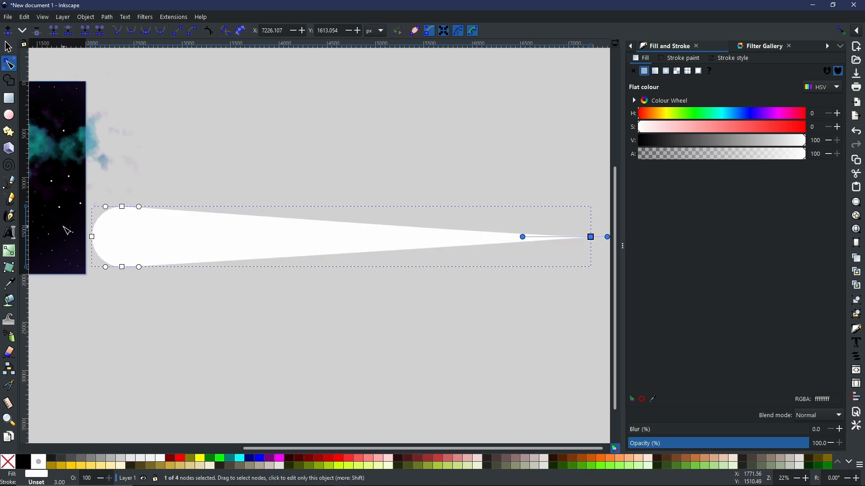
Fill the tapered shape with a horizontal linear gradient from white to transparent and blur it by 10.4%
click(655, 72)
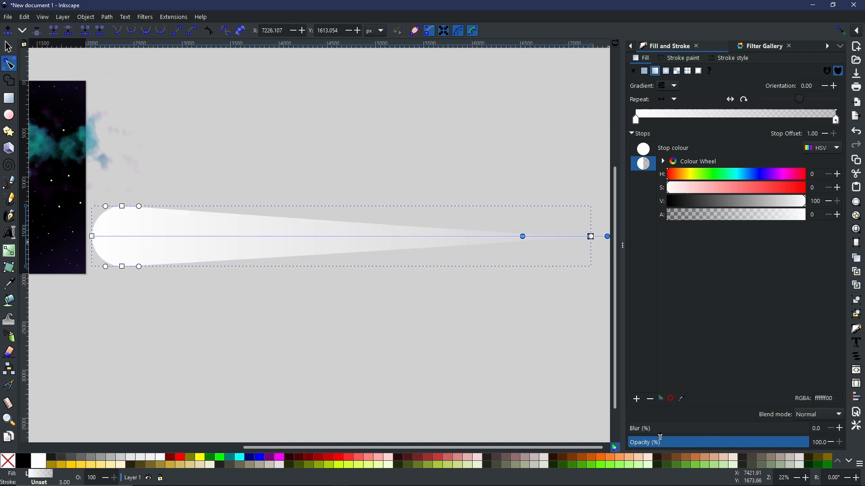
mouse_move(635, 432)
mouse_down()
mouse_move(670, 433)
mouse_move(648, 434)
mouse_up()
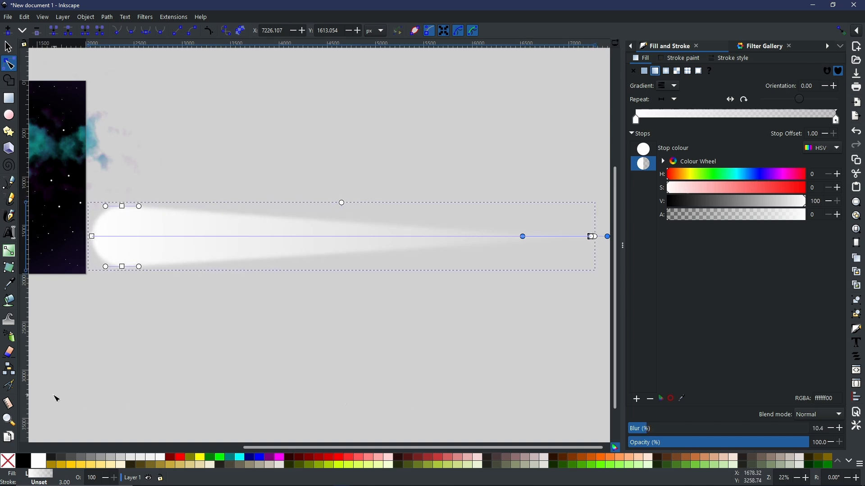
Move the tapered streak onto the artwork's lower-right area and scale it to about 401 by 14 px
click(9, 47)
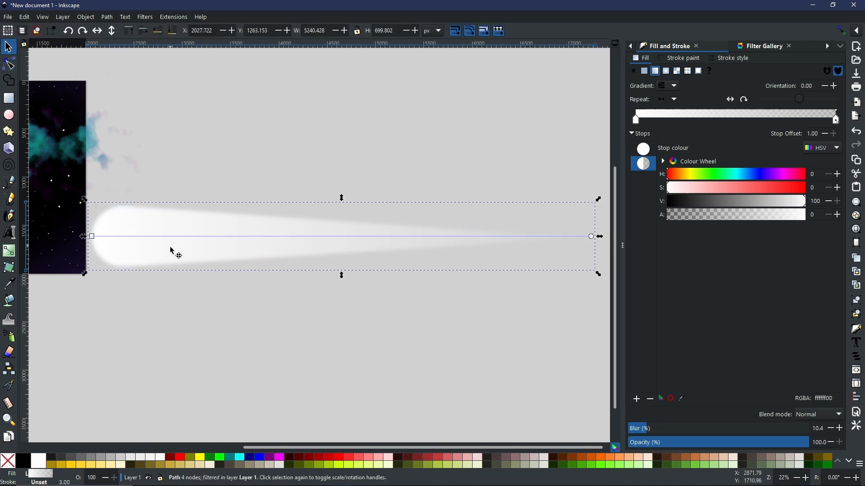
drag(173, 251, 118, 238)
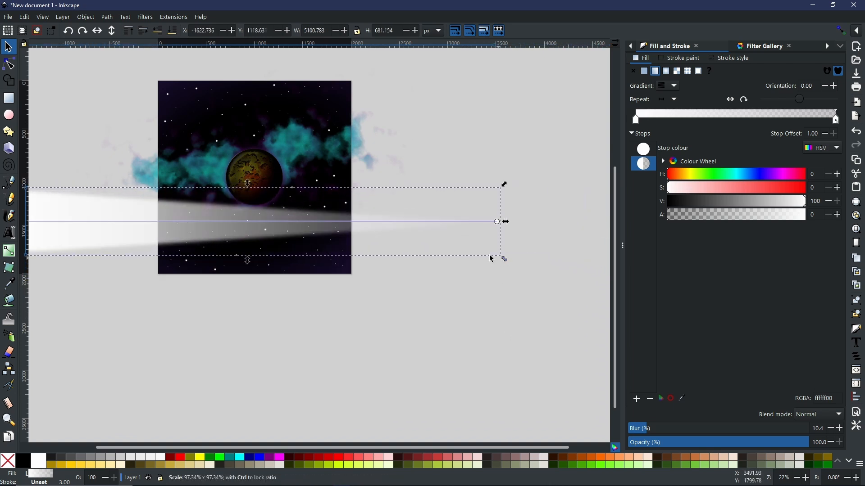
drag(503, 184, 360, 224)
scroll(252, 237, up, 4)
drag(168, 182, 428, 278)
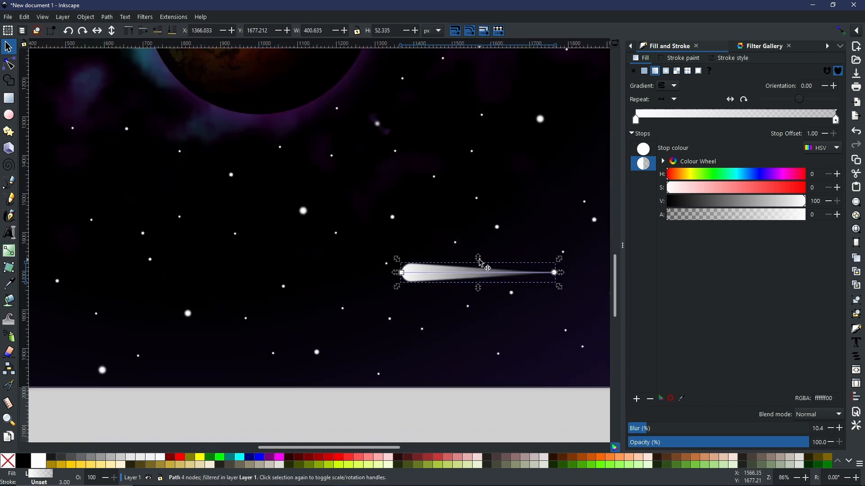
drag(481, 260, 478, 275)
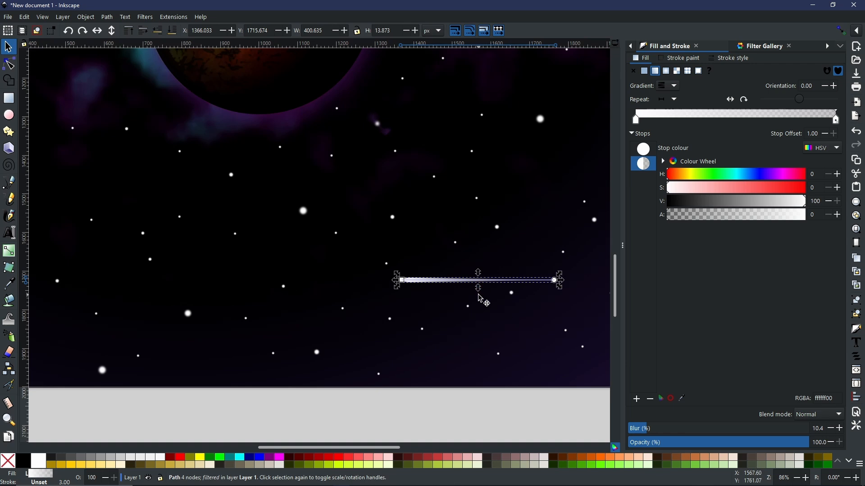
Tilt the streak diagonally, stamp a group of three near the artwork's upper-left edge and delete the leftover original
click(432, 284)
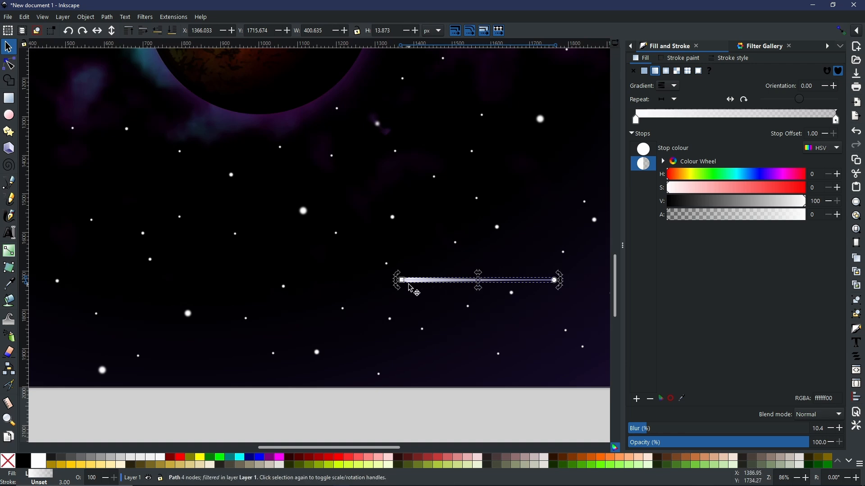
drag(397, 275, 326, 183)
key(space)
key(space)
key(space)
key(space)
key(space)
key(space)
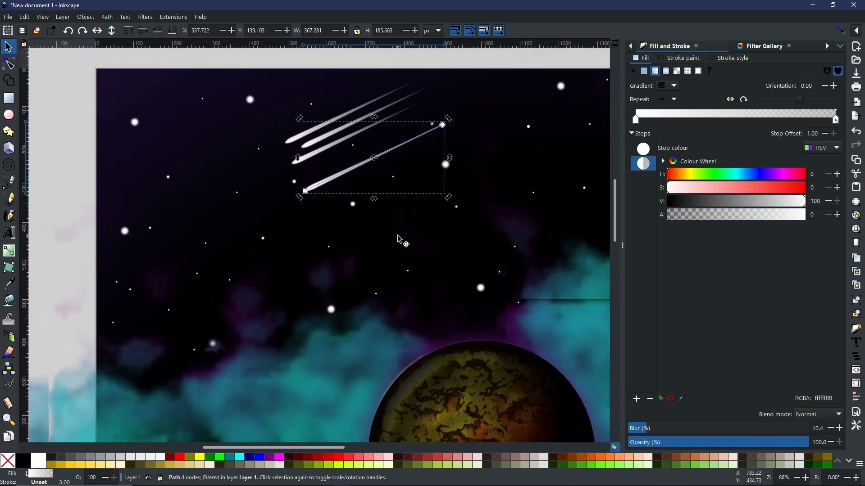
key(Delete)
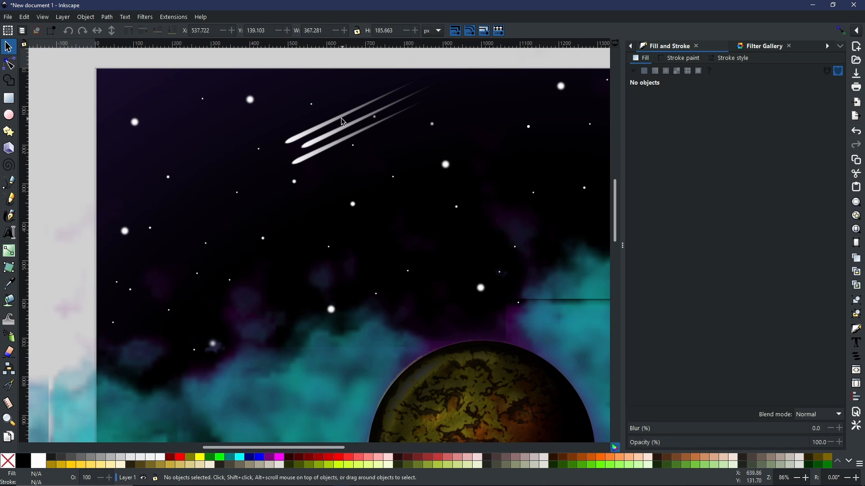
Select the three diagonal streaks near the artwork's top edge together and duplicate them
click(331, 126)
shift+click(319, 148)
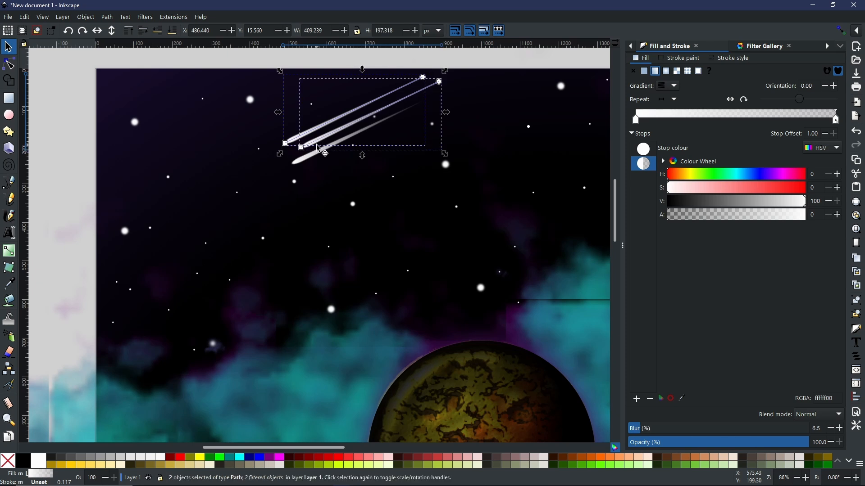
shift+click(310, 159)
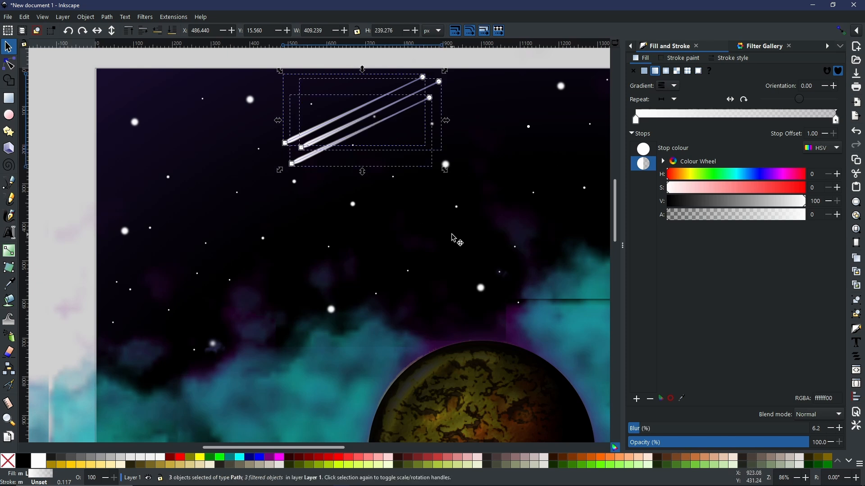
right_click(310, 135)
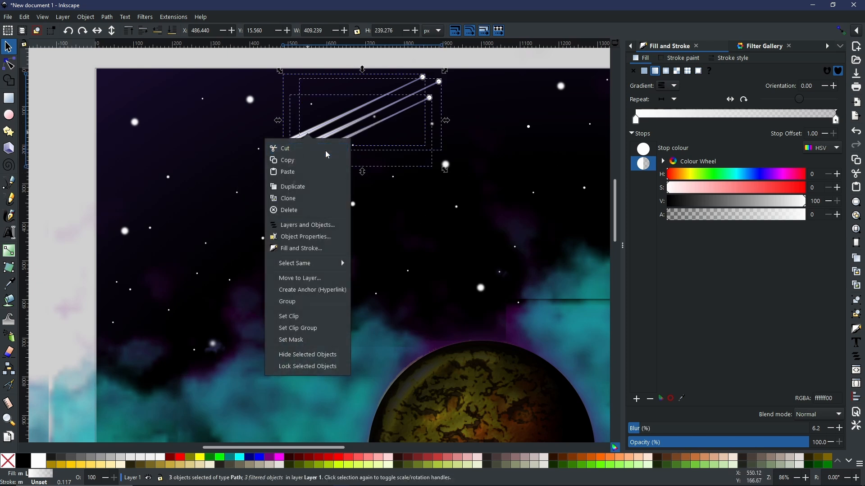
click(305, 188)
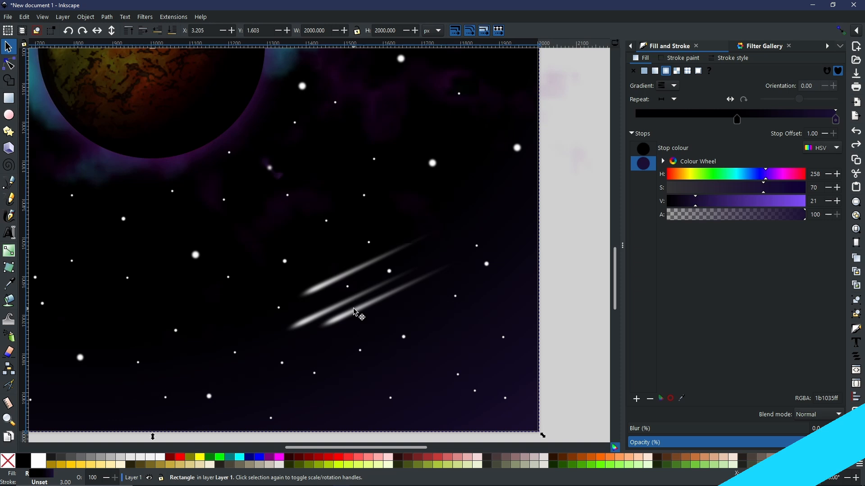
Increase the blur of the three streaks in the artwork's lower-right area together
click(355, 311)
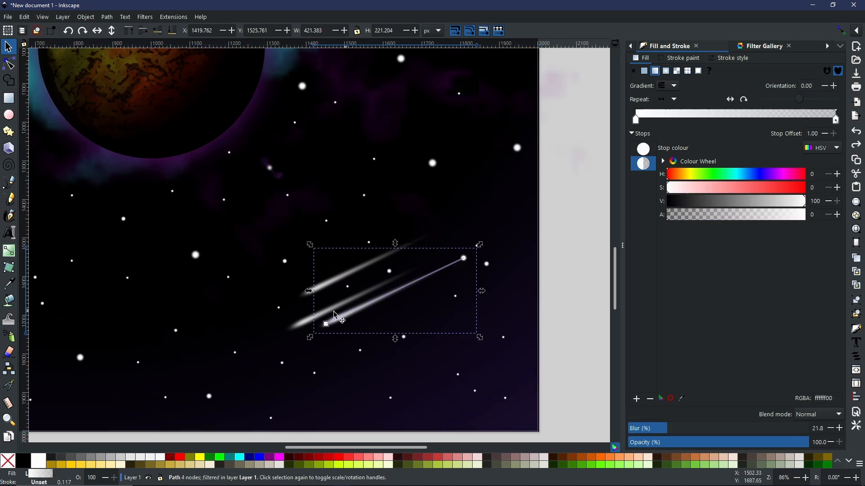
shift+click(303, 325)
shift+click(317, 292)
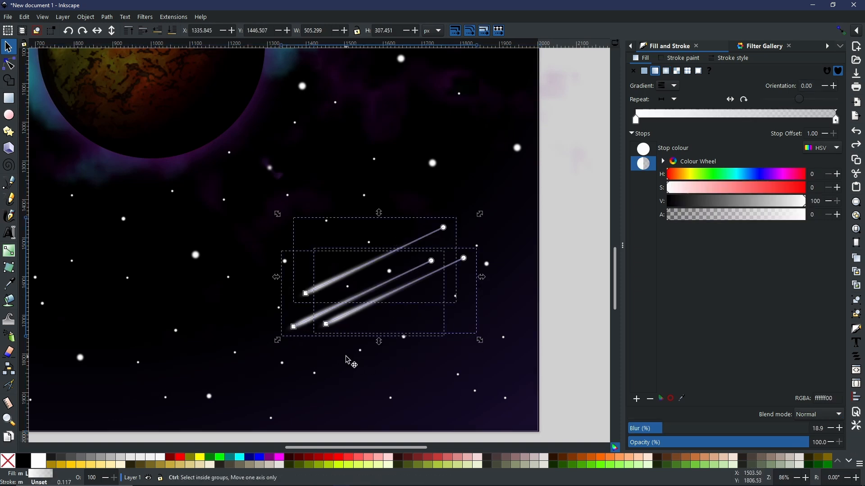
drag(678, 431, 690, 434)
click(561, 290)
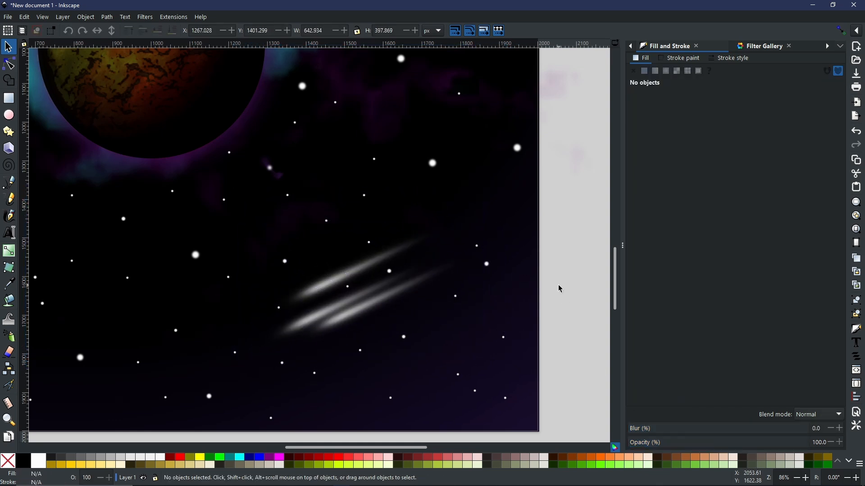
scroll(303, 193, down, 3)
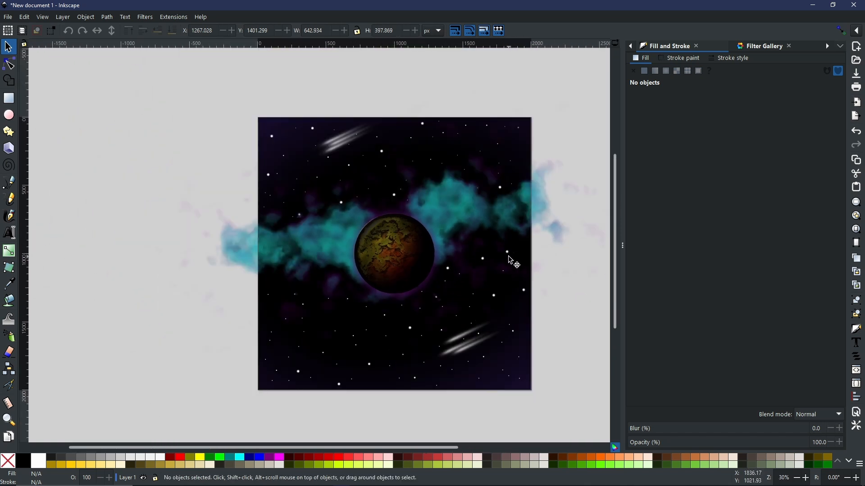
scroll(510, 260, up, 1)
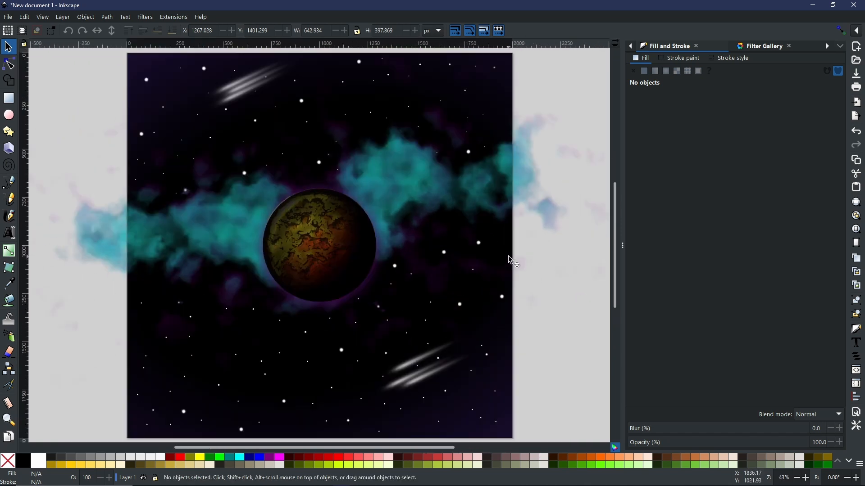